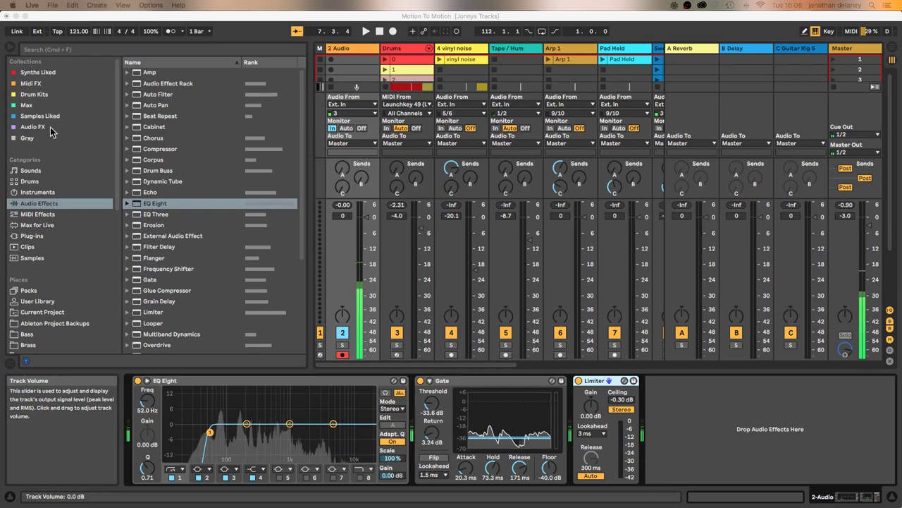
# Step: Hide the browser and display the Drums track's devices
pyautogui.click(13, 50)
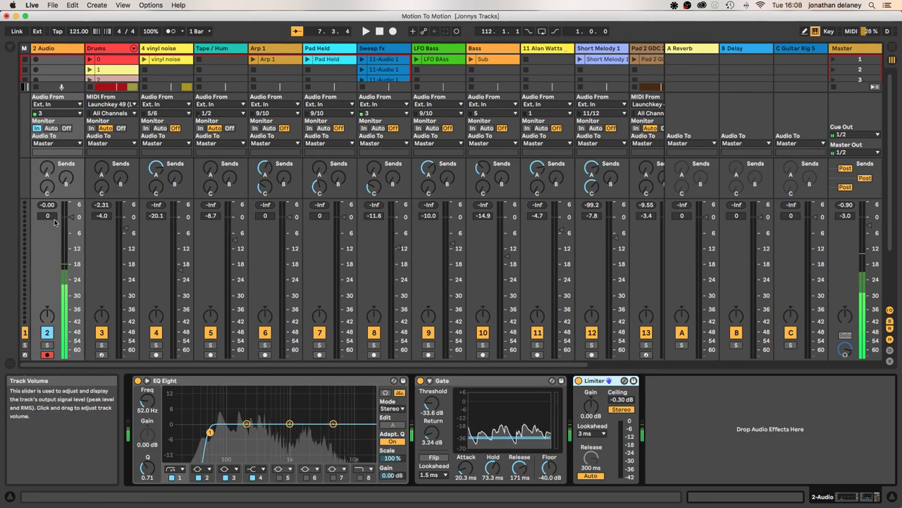
pyautogui.click(105, 50)
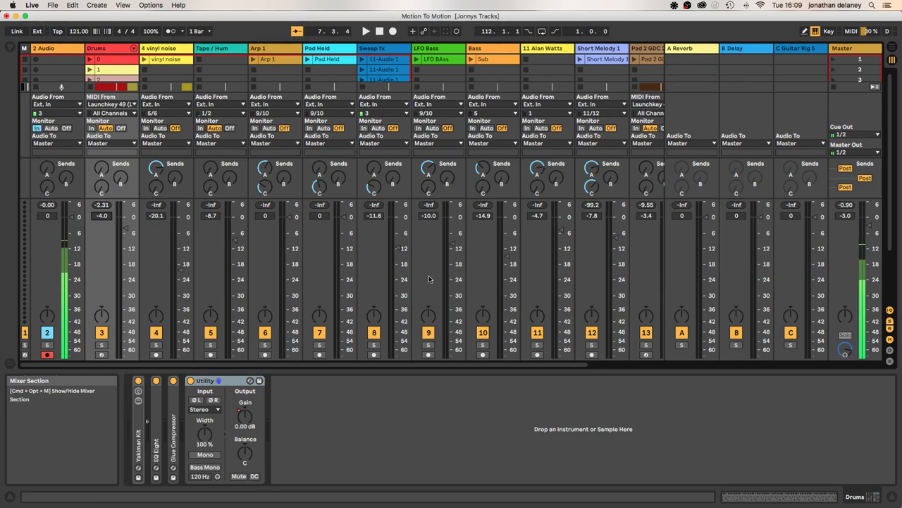
# Step: Review the faders and levels across all mixer tracks and display the Master track's devices
pyautogui.hscroll(3, 459, 266)
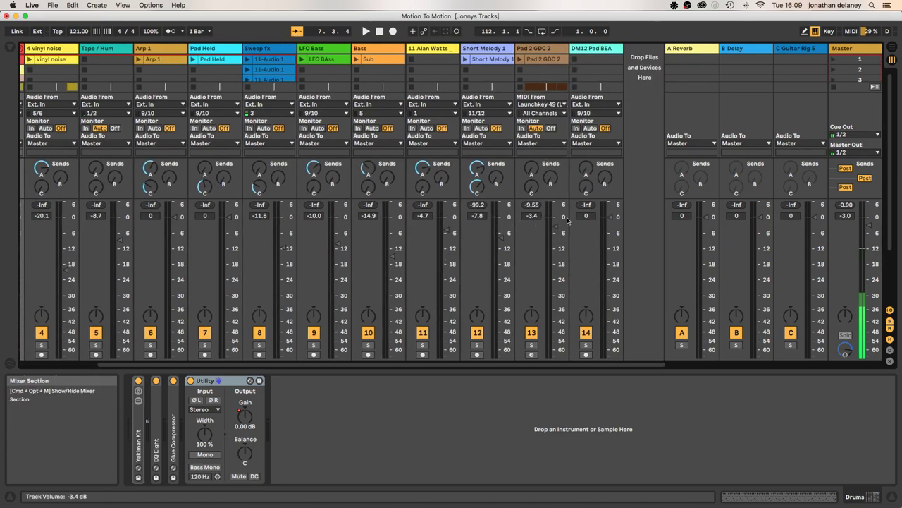
pyautogui.hscroll(-2, 108, 217)
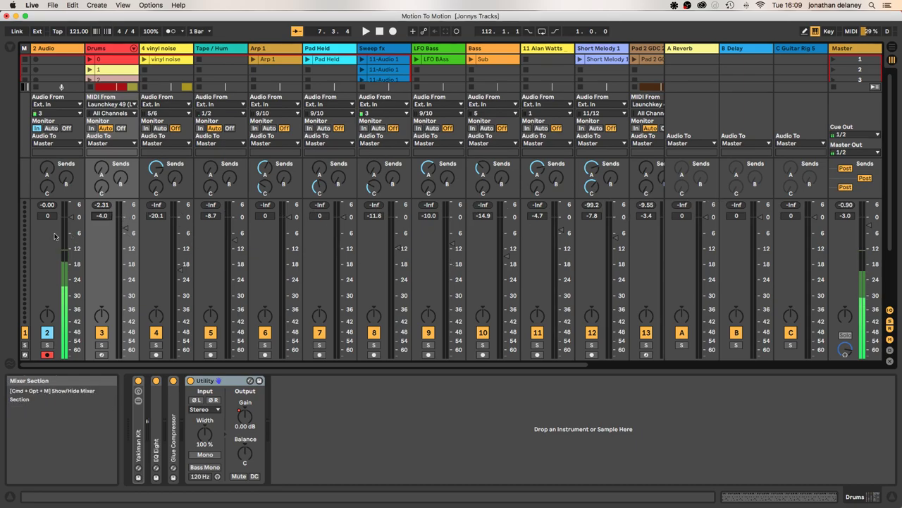
pyautogui.hscroll(4, 603, 210)
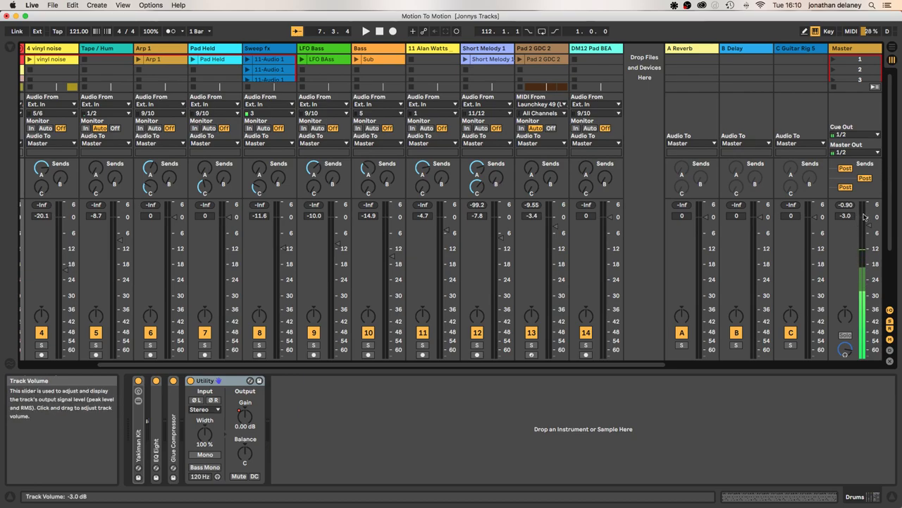
pyautogui.click(850, 48)
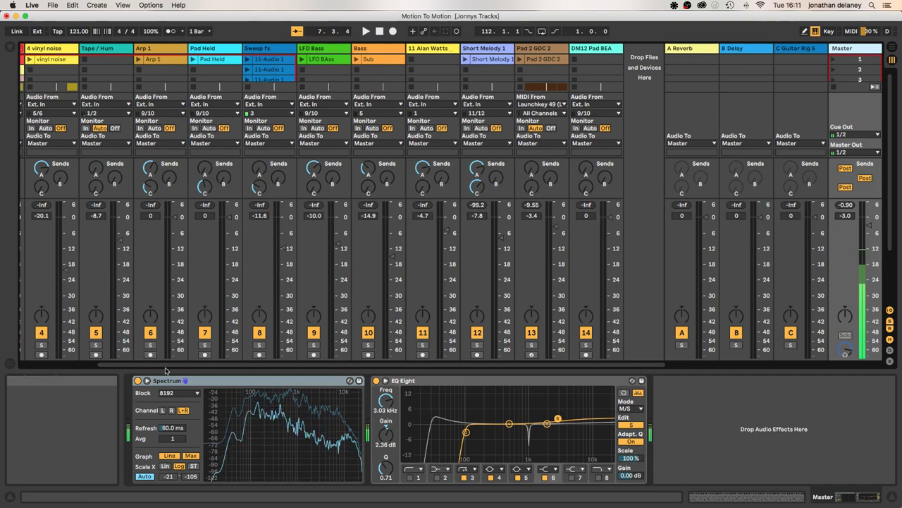
# Step: Reset the Drums track's volume fader to 0 dB
pyautogui.moveTo(167, 366); pyautogui.dragTo(88, 365)
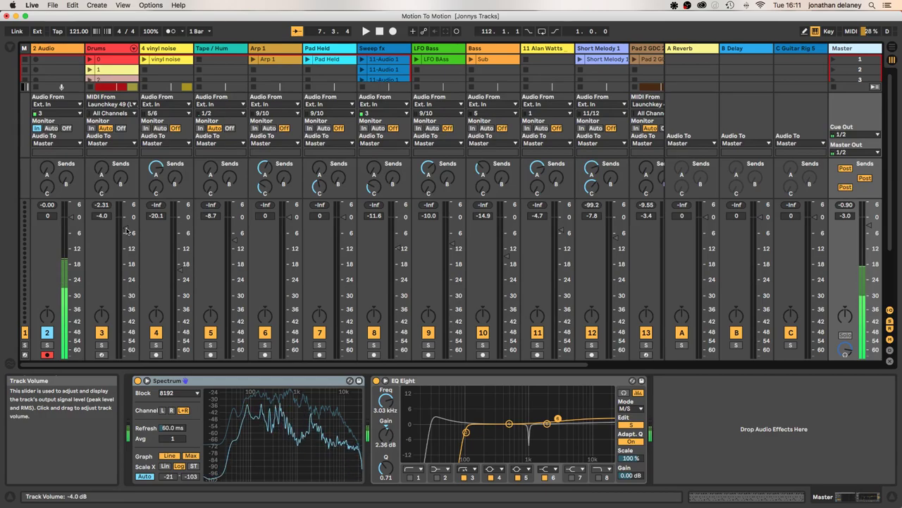
pyautogui.click(127, 232)
pyautogui.press('Delete')
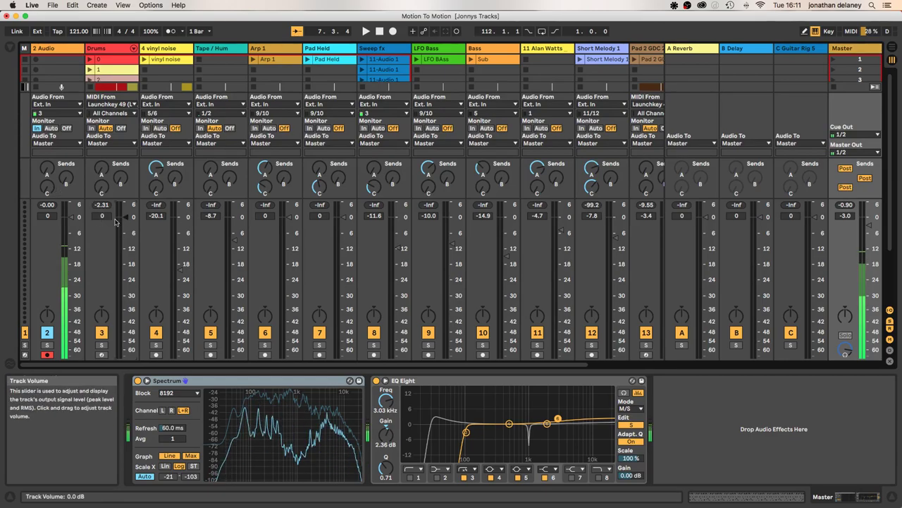
# Step: Examine the Drums rack's individual chains and the Kick Drum chain's devices, including its Simpler volume, and fold the chains back in
pyautogui.click(109, 52)
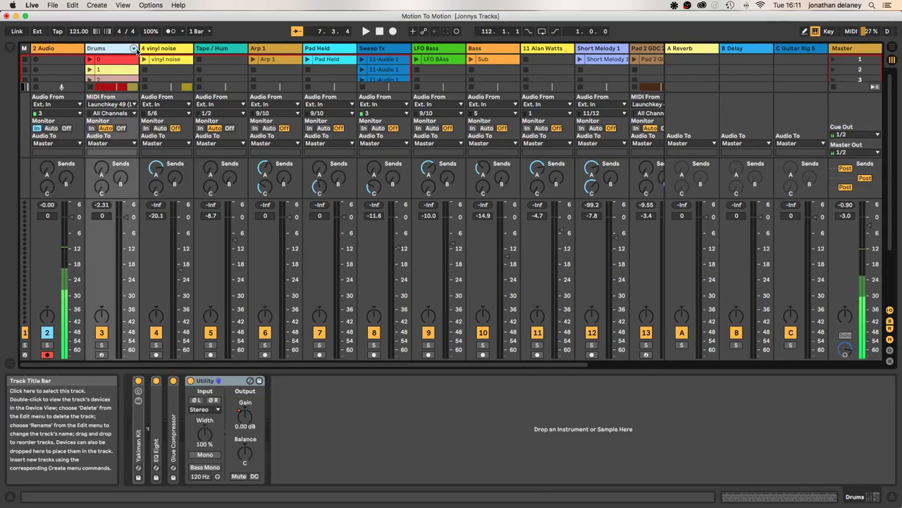
pyautogui.click(133, 48)
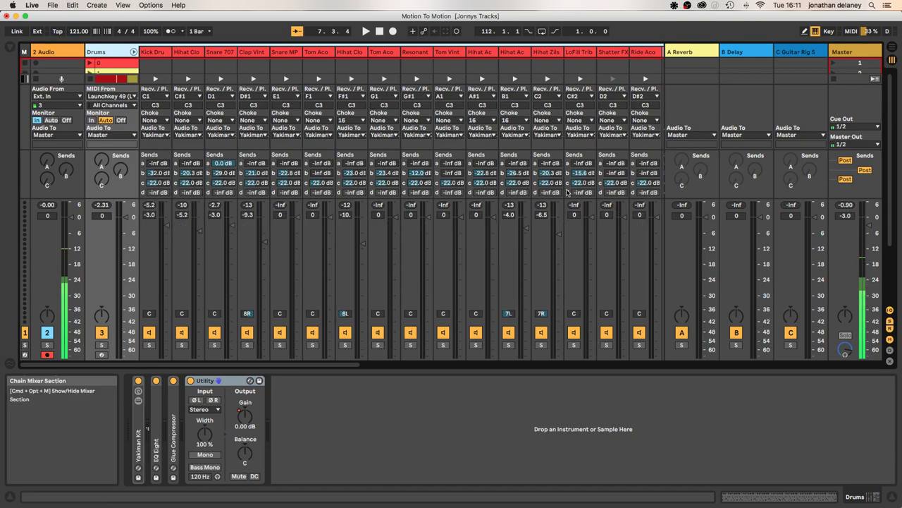
pyautogui.click(159, 55)
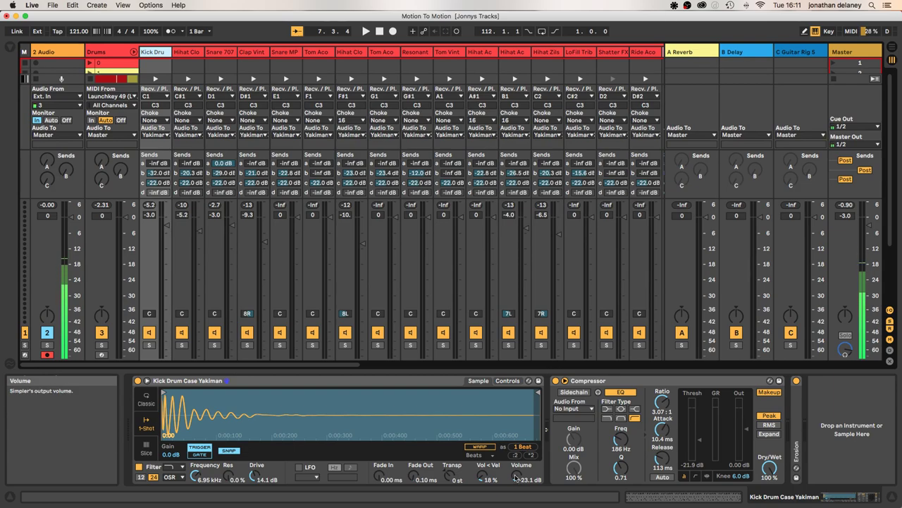
pyautogui.click(134, 52)
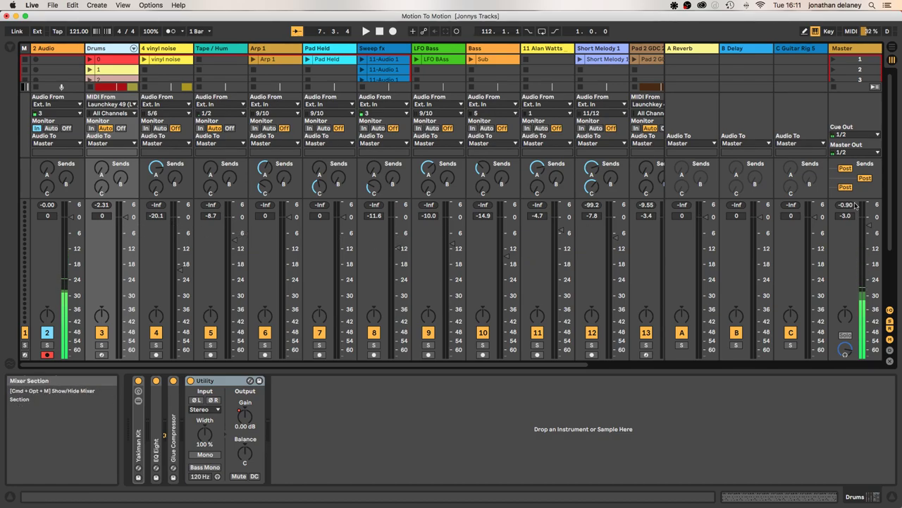
# Step: Display the Master track's devices and clear its peak level reading
pyautogui.click(855, 47)
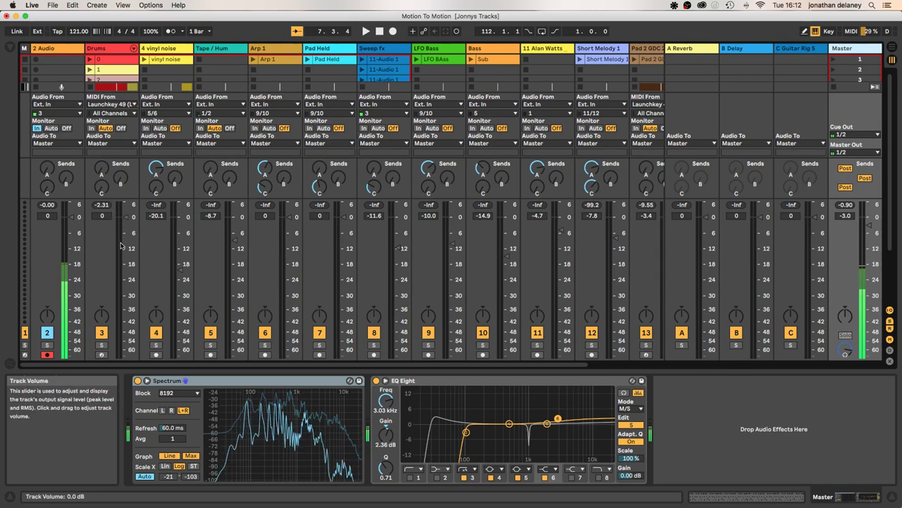
pyautogui.click(846, 204)
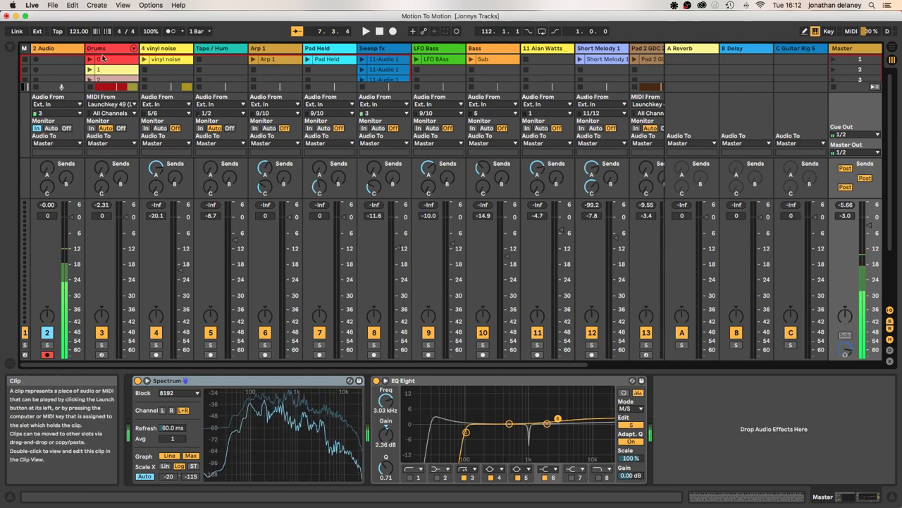
# Step: Solo the Drums track alongside 2 Audio and play the set briefly to check the drums' peak level
pyautogui.click(102, 345)
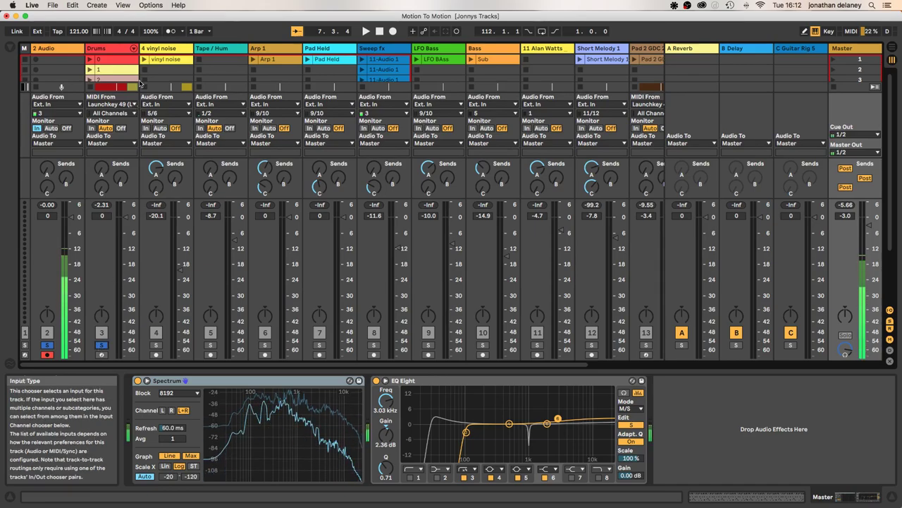
pyautogui.press('space')
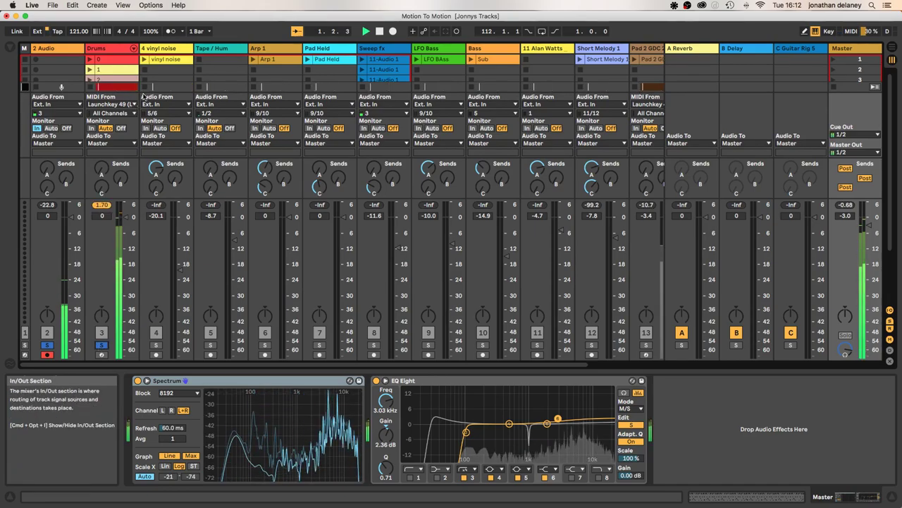
pyautogui.click(103, 206)
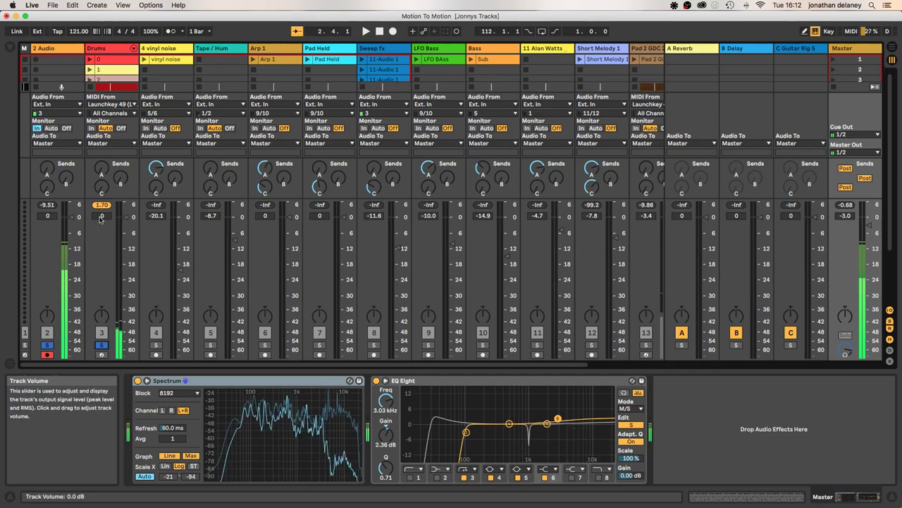
# Step: In the Drums rack, set the Kick Drum chain's fader to 0 dB and its Simpler volume to -30.1 dB, clearing the Drums peak reading
pyautogui.click(134, 49)
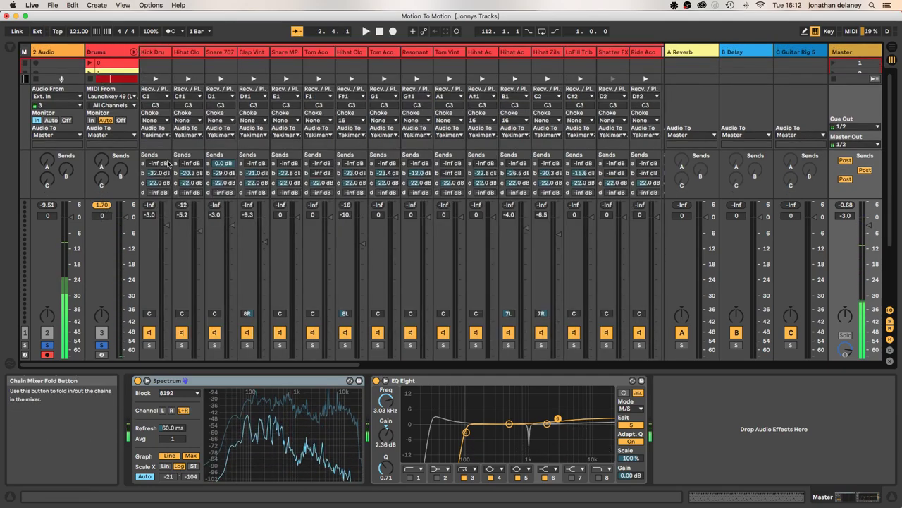
pyautogui.doubleClick(168, 227)
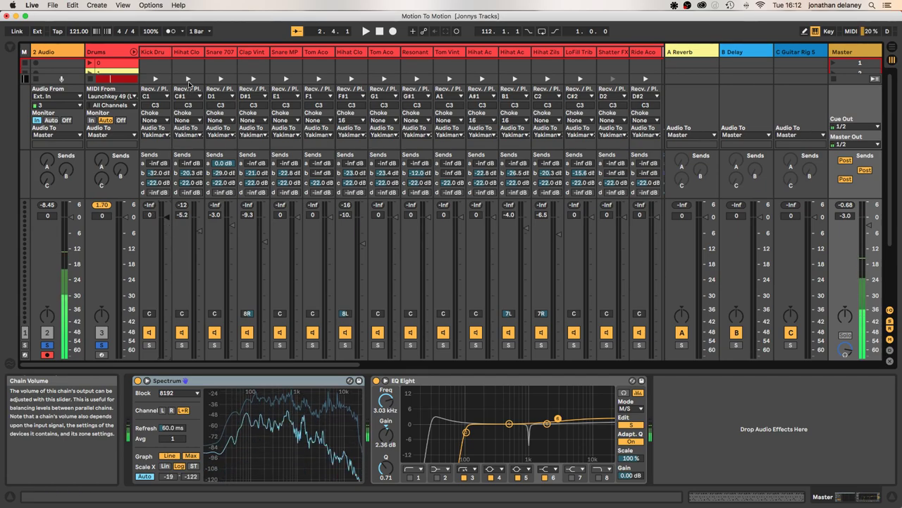
pyautogui.click(155, 53)
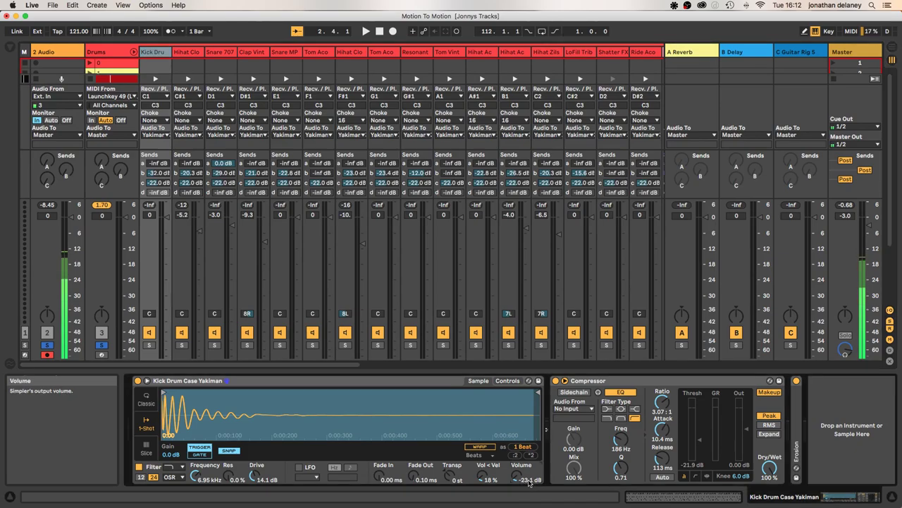
pyautogui.moveTo(529, 483); pyautogui.dragTo(529, 482)
pyautogui.click(102, 204)
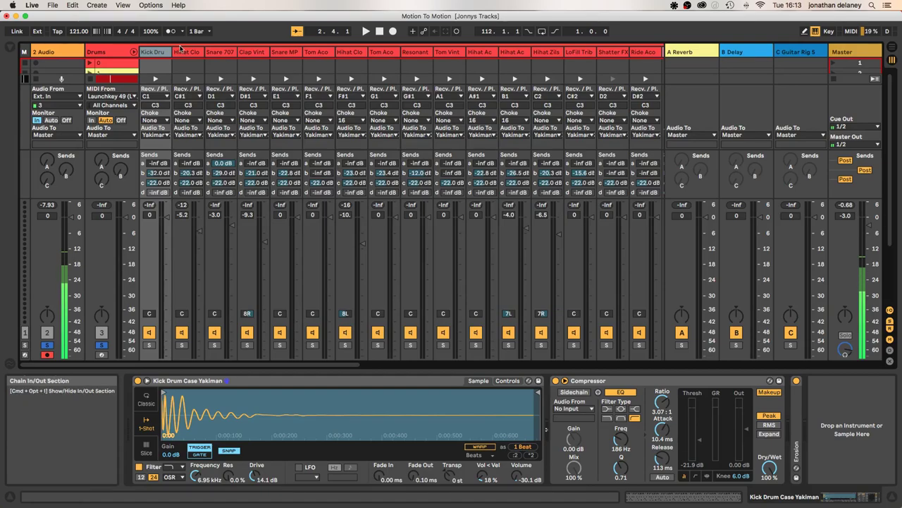
# Step: Reset the Hihat Closed Modular chain's fader to 0 dB and set its Simpler volume to -25.2 dB
pyautogui.doubleClick(200, 230)
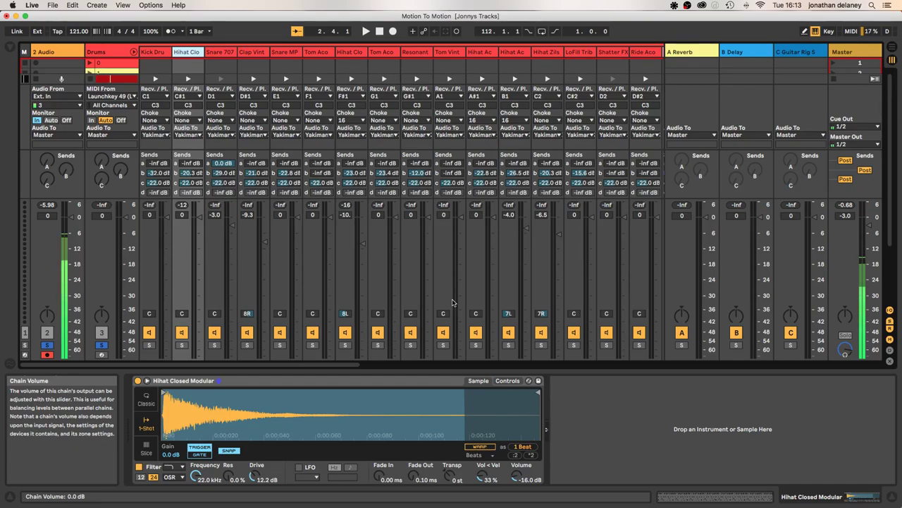
pyautogui.click(535, 480)
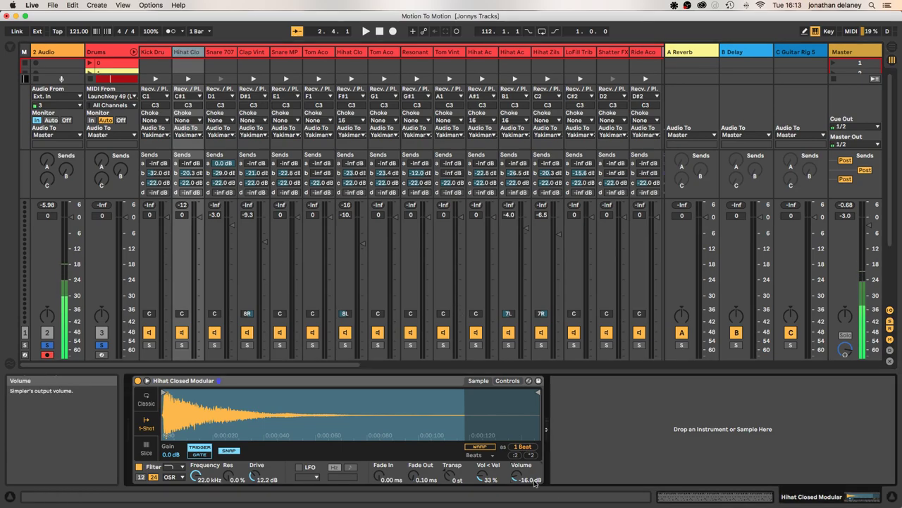
pyautogui.write('-25.2')
pyautogui.press('Return')
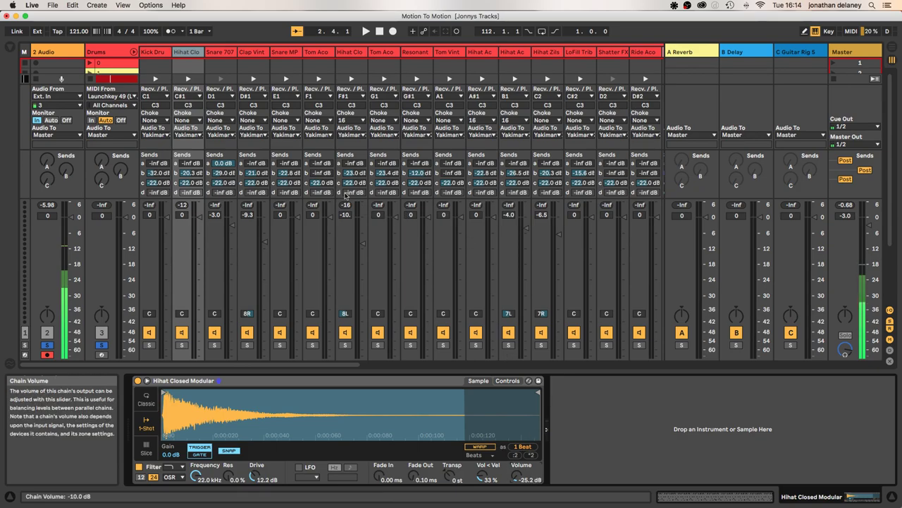
# Step: Reset the Snare 707 chain's fader to 0 dB and set its Simpler volume to -31.8 dB
pyautogui.click(236, 227)
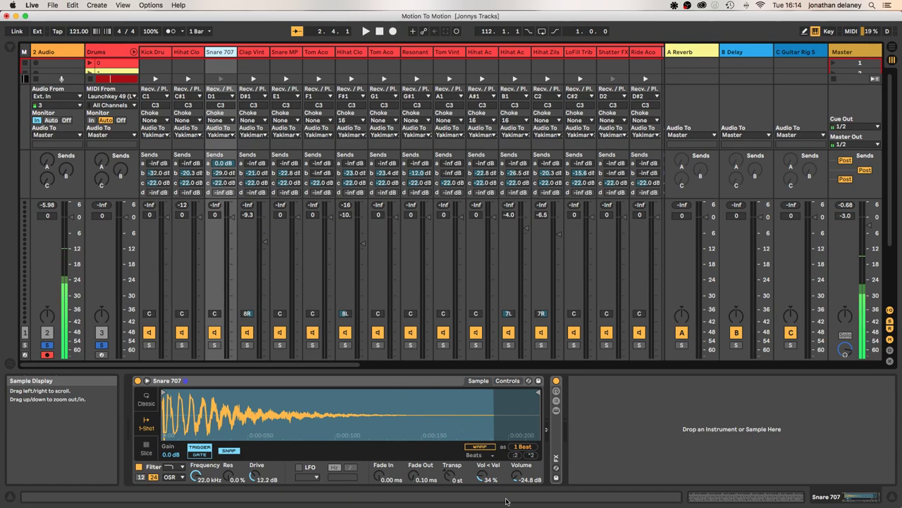
pyautogui.click(526, 482)
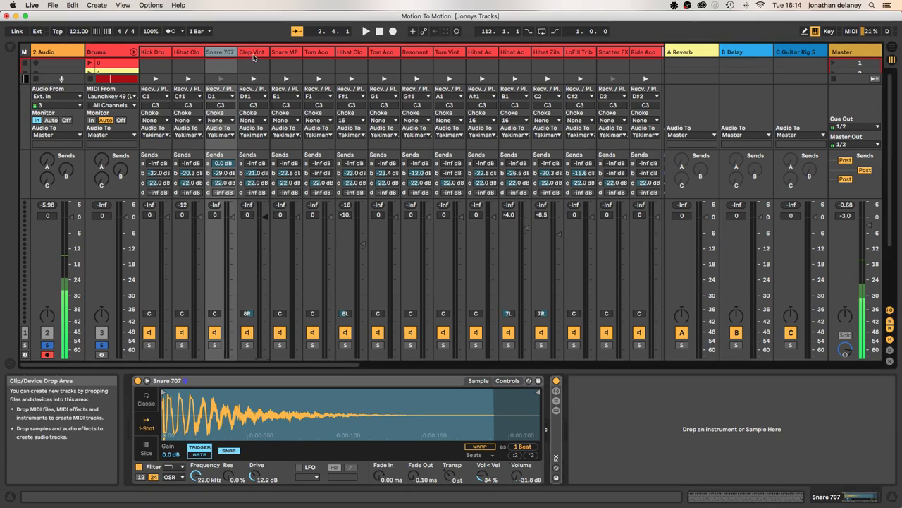
# Step: Set the Clap Vintage chain's Simpler volume to -32.2 dB
pyautogui.click(254, 53)
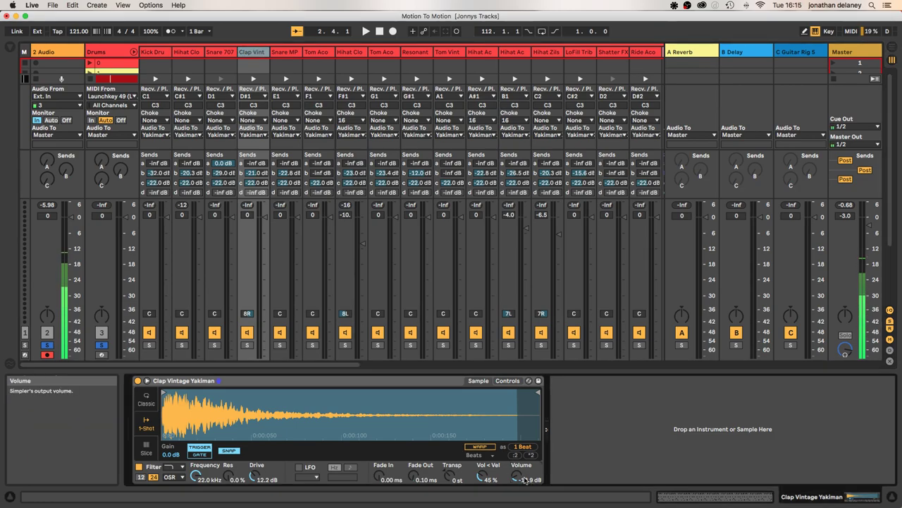
pyautogui.write('-')
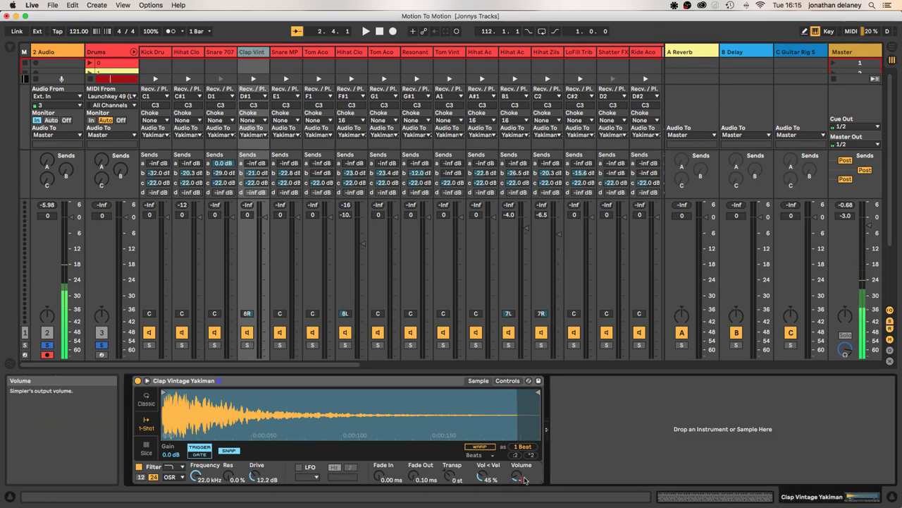
pyautogui.write('32.2')
pyautogui.press('Return')
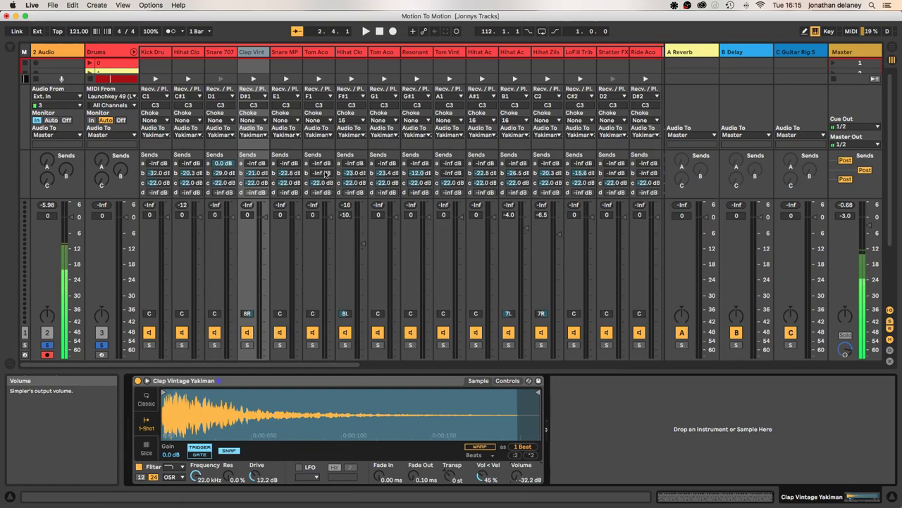
# Step: Set the Snare MPL FX chain's Simpler volume to -21.7 dB
pyautogui.click(287, 52)
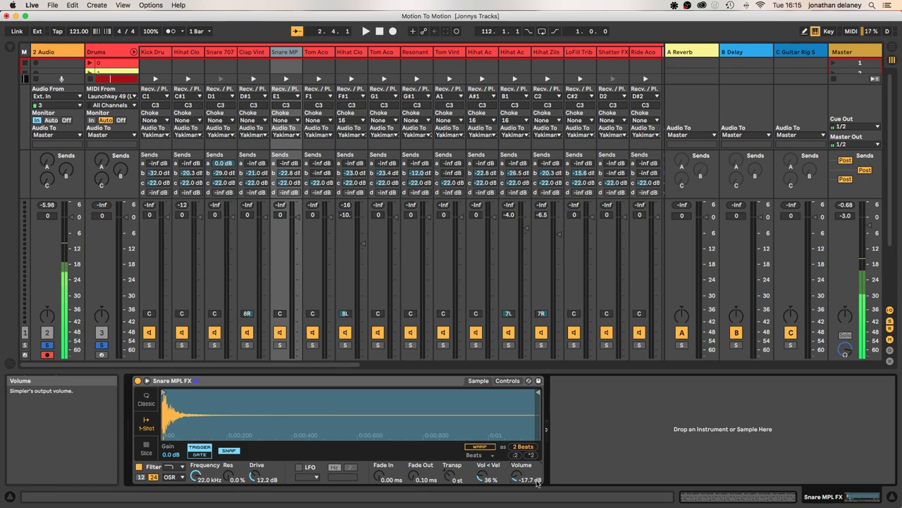
pyautogui.write('-21.7')
pyautogui.press('Return')
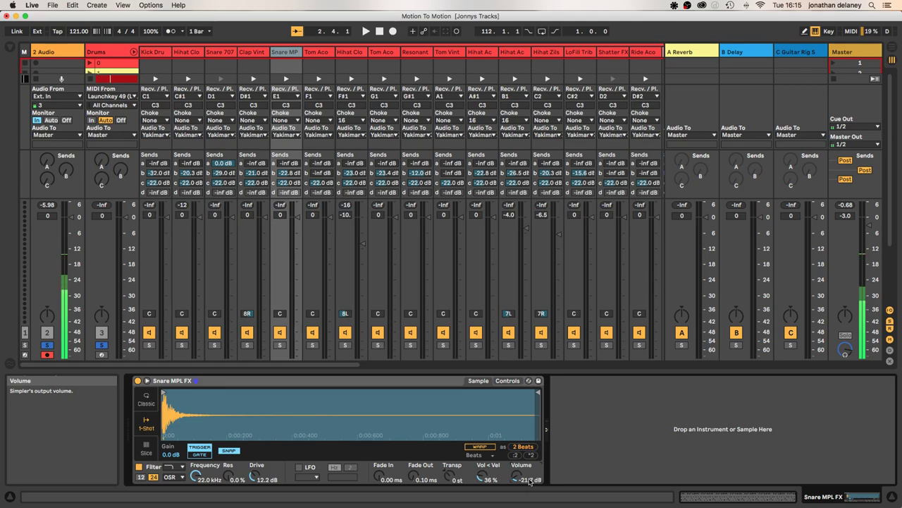
# Step: Set the Simpler volume of the Tom Acoustic chain on F1 to -21.7 dB
pyautogui.click(325, 57)
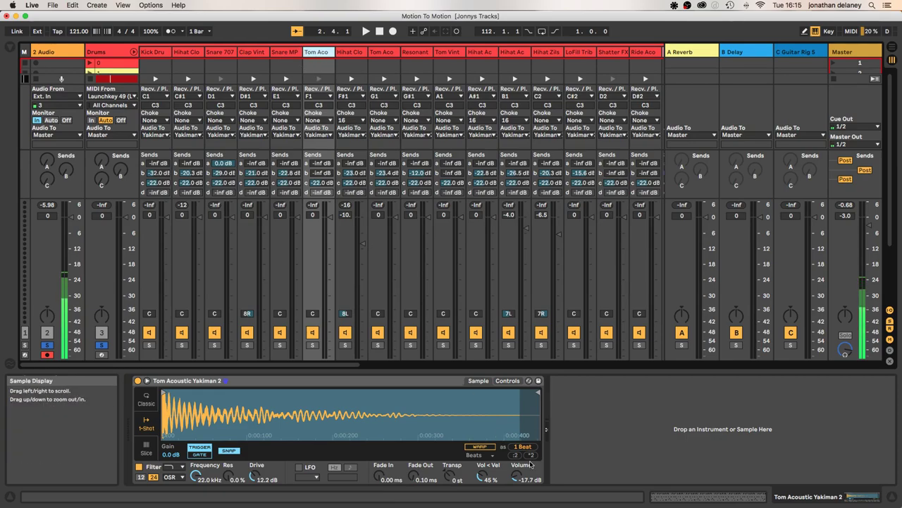
pyautogui.click(529, 479)
pyautogui.scroll(-4, 529, 480)
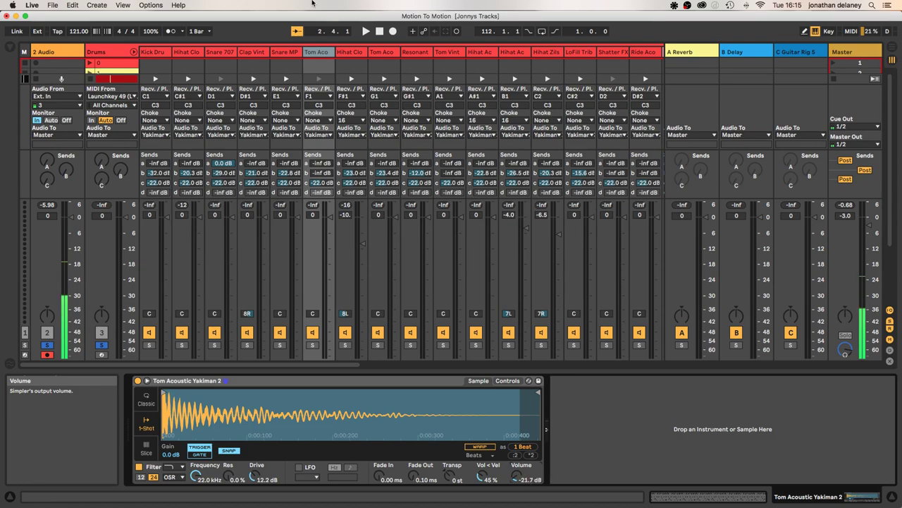
# Step: Reset the Hihat Closed Sharp chain's fader on F#1 to 0 dB and set its Simpler volume to -31.7 dB
pyautogui.click(350, 53)
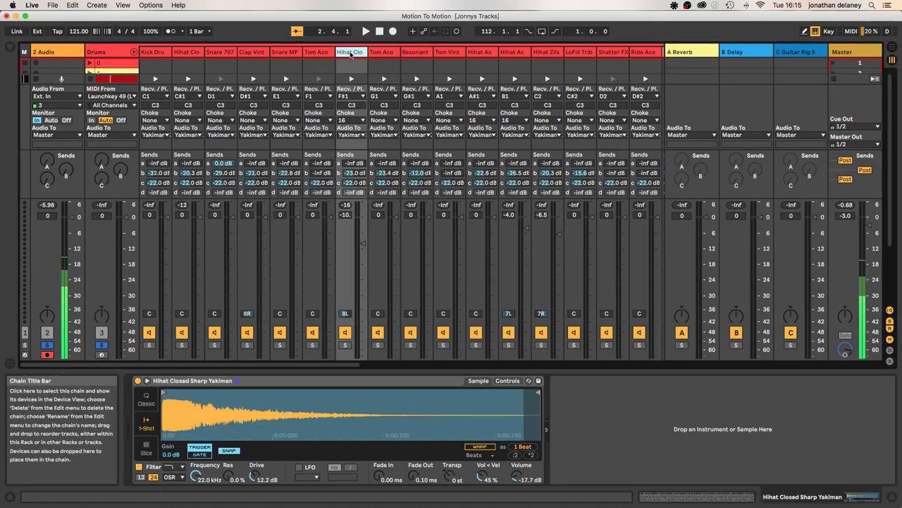
pyautogui.doubleClick(364, 244)
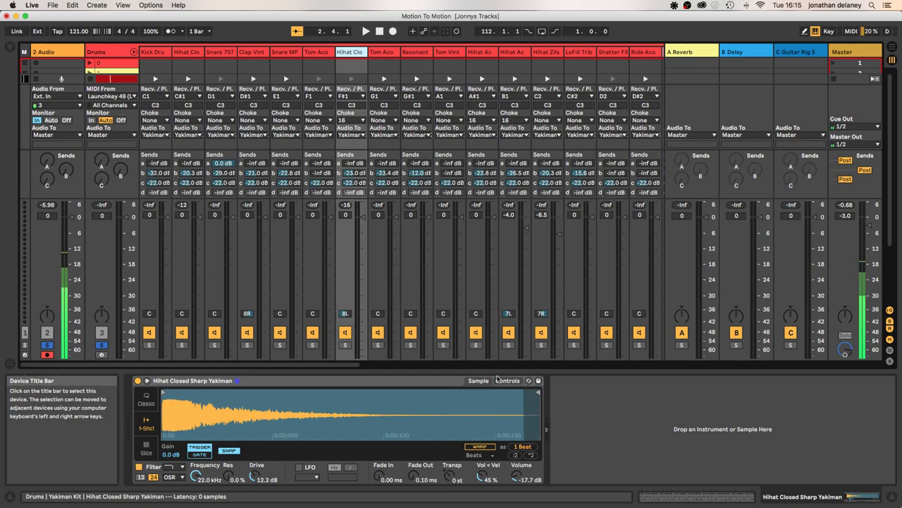
pyautogui.click(535, 481)
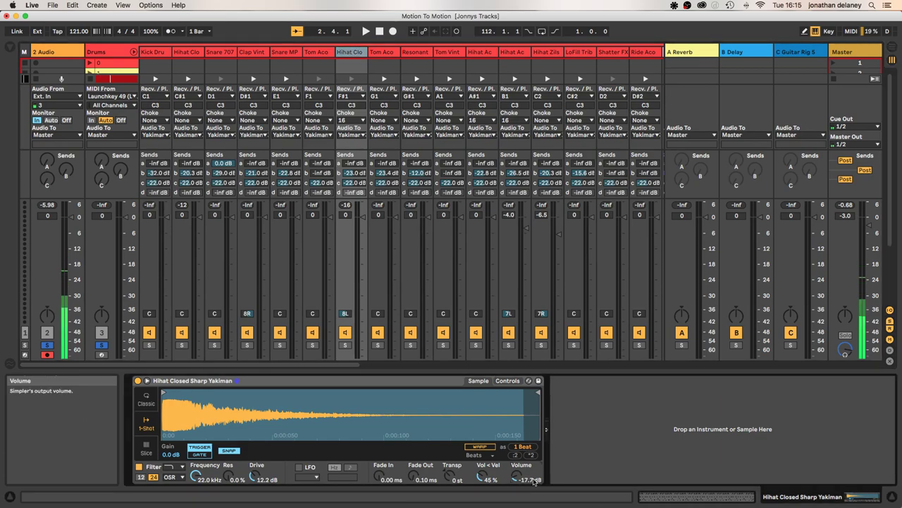
pyautogui.write('-31.7')
pyautogui.press('Return')
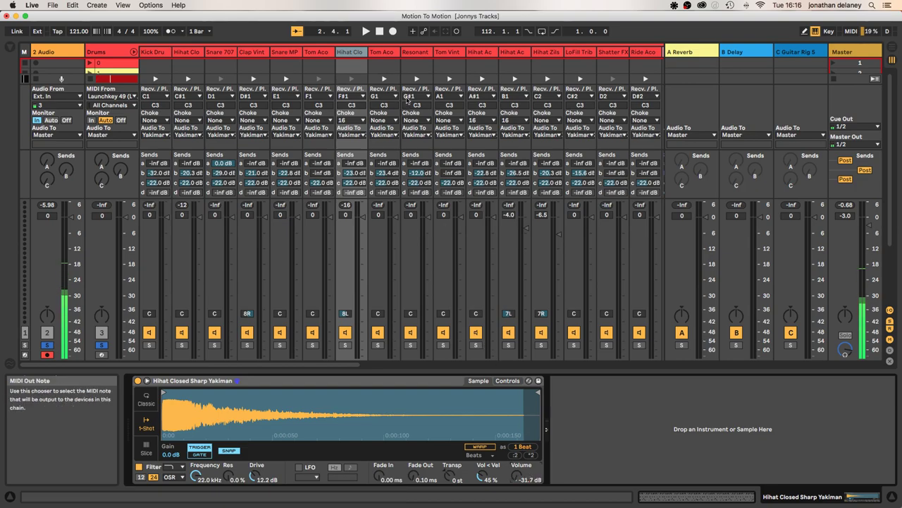
# Step: Set the Simpler volume of the Tom Acoustic chain on G1 to -21 dB
pyautogui.click(390, 56)
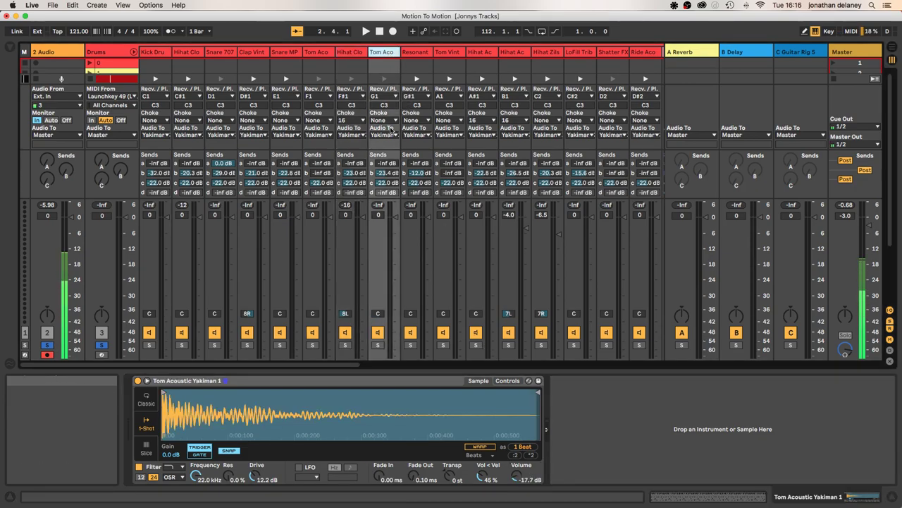
pyautogui.click(532, 480)
pyautogui.write('-21')
pyautogui.press('Return')
# Step: Set the Resonant Knock chain's Simpler volume to -14.9 dB
pyautogui.click(416, 52)
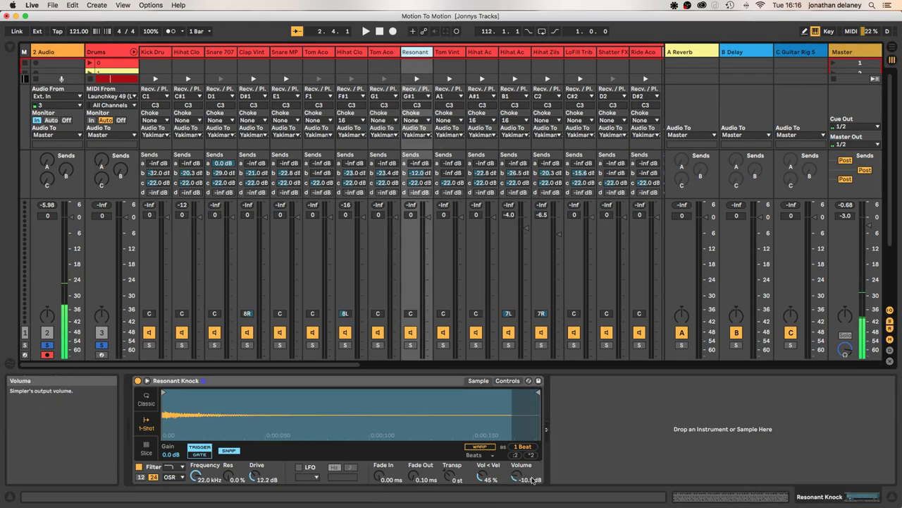
pyautogui.click(533, 480)
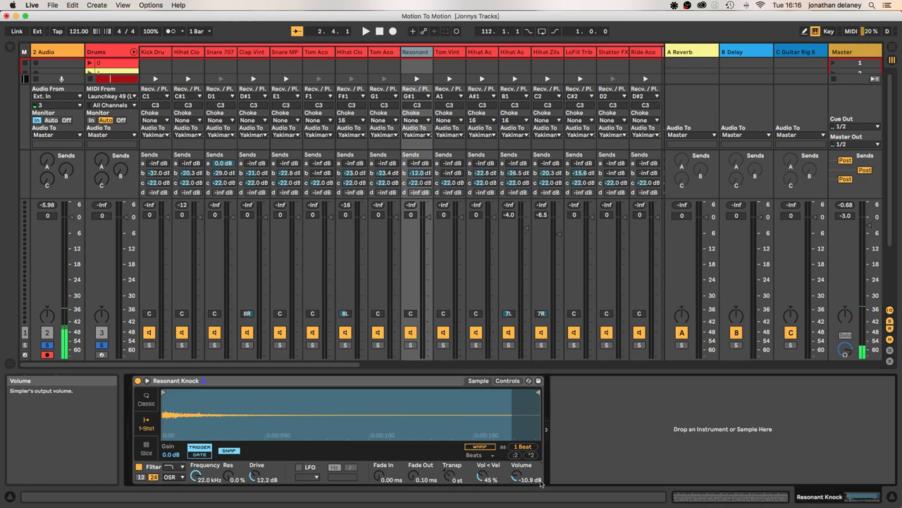
pyautogui.write('1')
pyautogui.write('2')
pyautogui.press('BackSpace')
pyautogui.press('BackSpace')
pyautogui.write('-14')
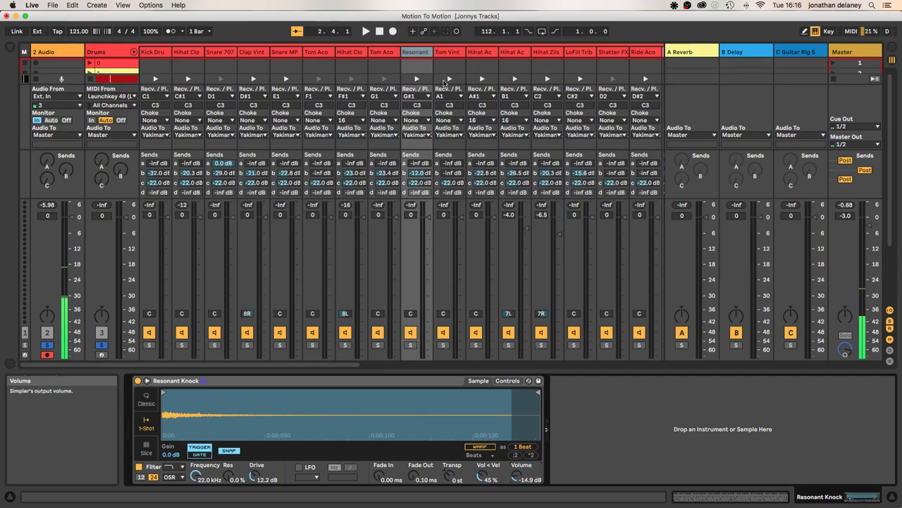
# Step: Set the Tom Vintage chain's Simpler volume to -21 dB and lower the Simpler volume of the Hihat Acoustic Open Close chain
pyautogui.click(449, 53)
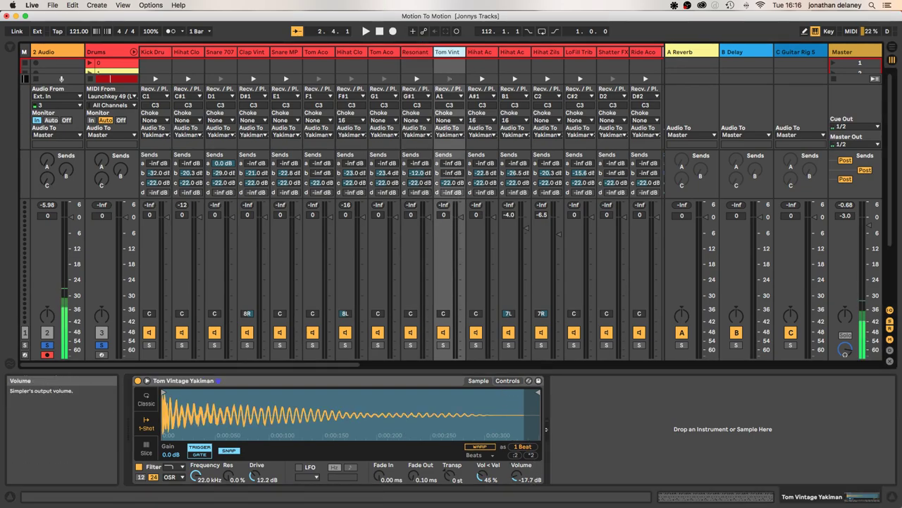
pyautogui.scroll(-4, 532, 484)
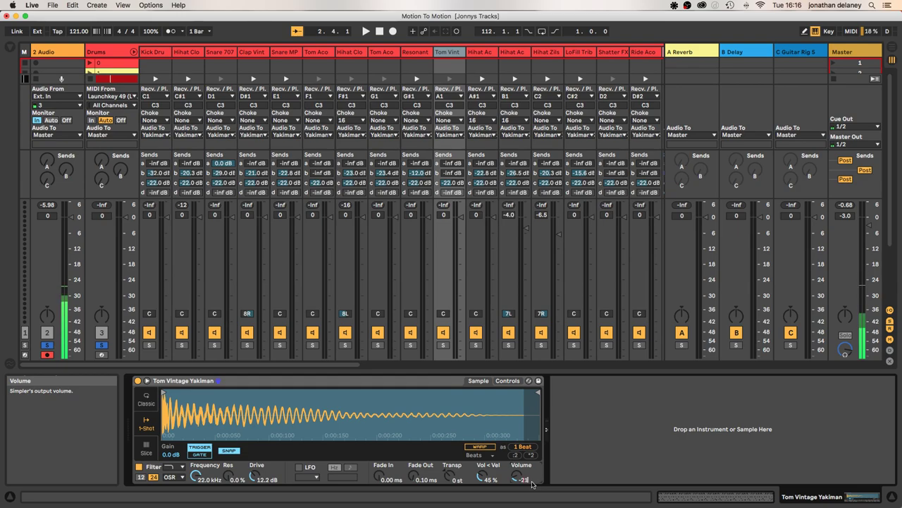
pyautogui.click(481, 53)
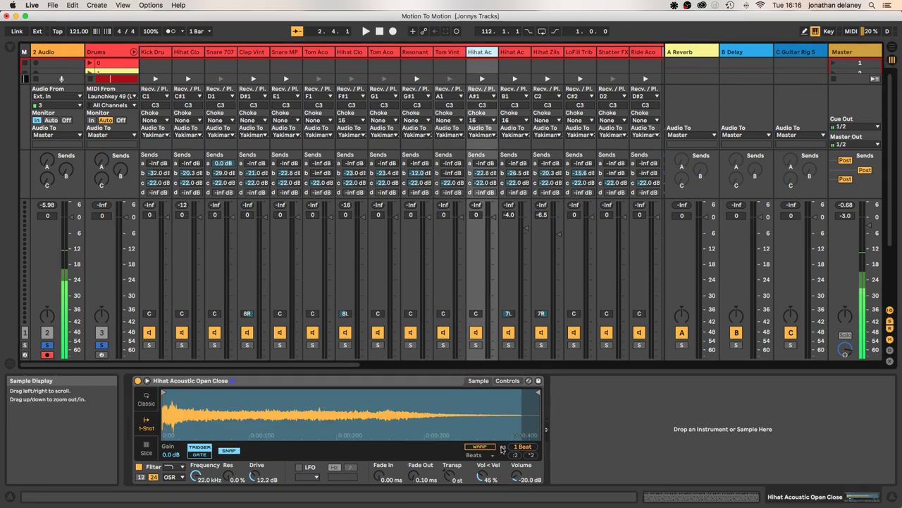
pyautogui.click(520, 477)
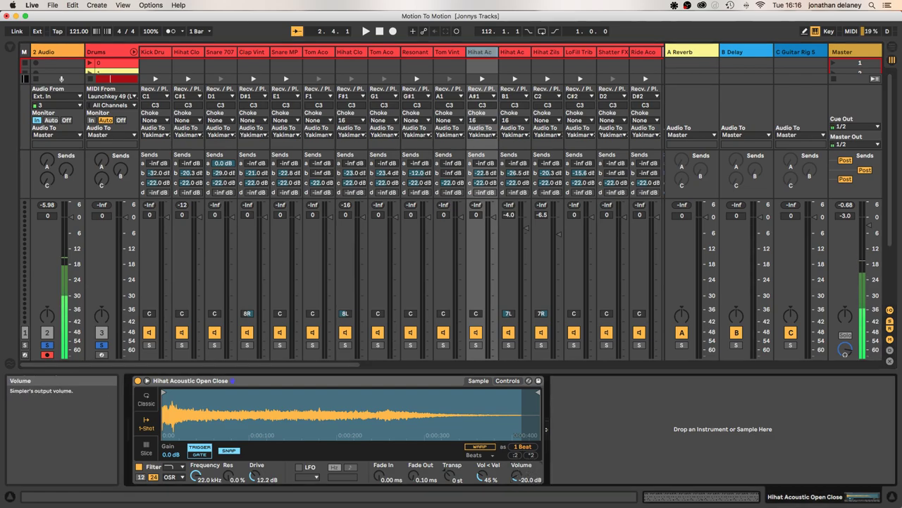
pyautogui.moveTo(531, 482); pyautogui.dragTo(530, 489)
# Step: Reset the Hihat Acoustic Foot chain's fader to 0 dB and set its Simpler volume to -34.3 dB
pyautogui.click(519, 52)
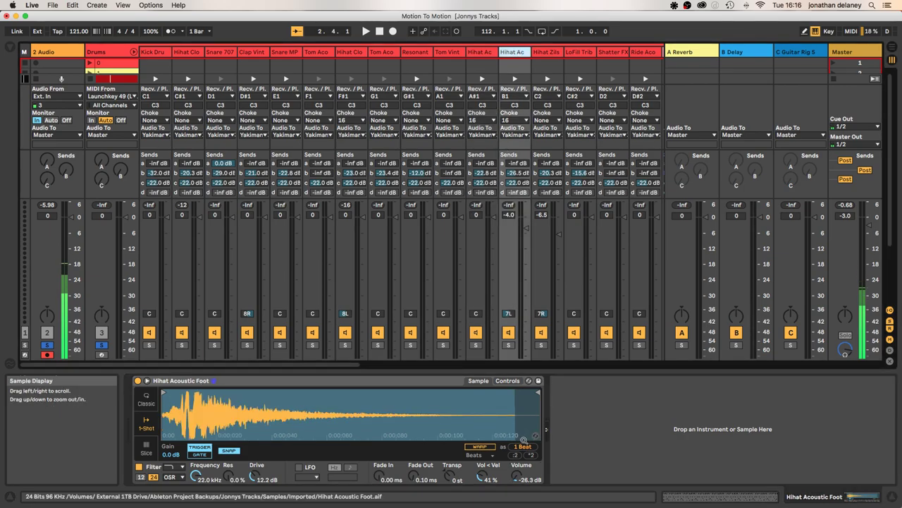
pyautogui.doubleClick(528, 231)
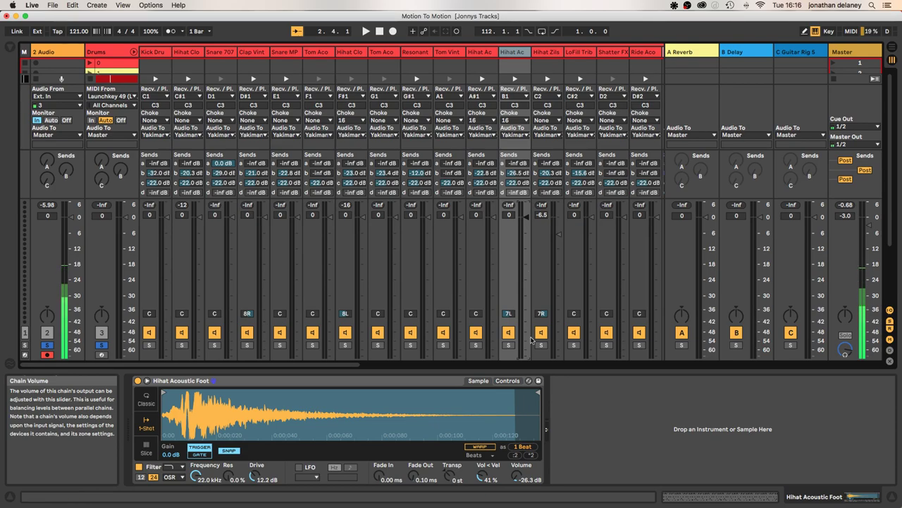
pyautogui.click(526, 482)
pyautogui.write('-34')
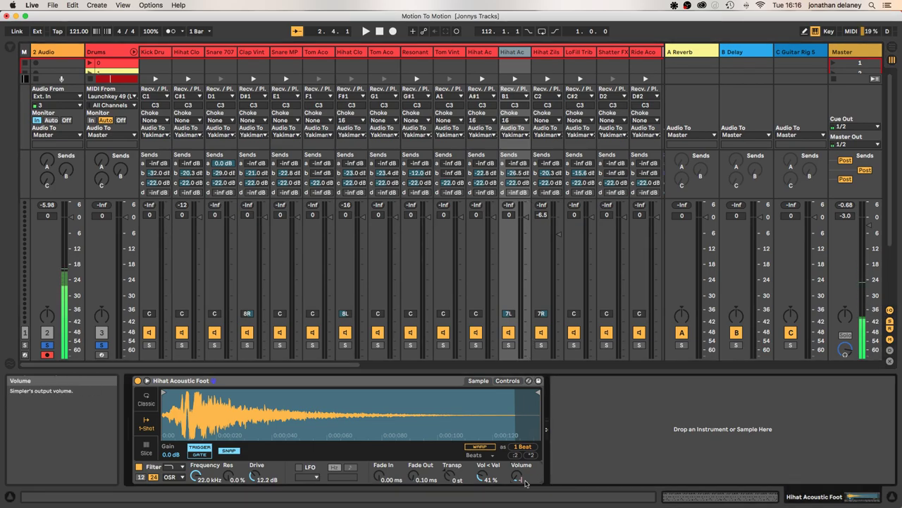
pyautogui.write('.3')
pyautogui.press('Return')
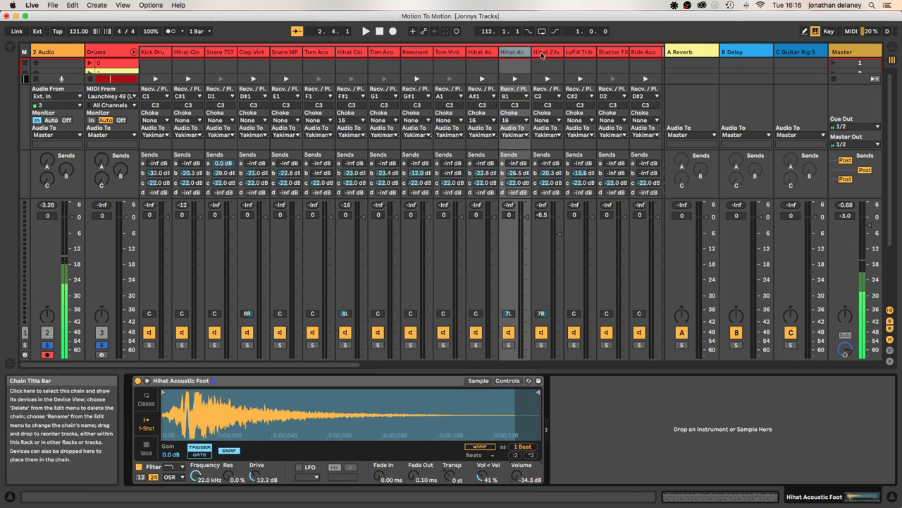
# Step: Reset the Hihat Zils Low chain's fader to 0 dB and set its Simpler volume to -32.8 dB
pyautogui.click(548, 329)
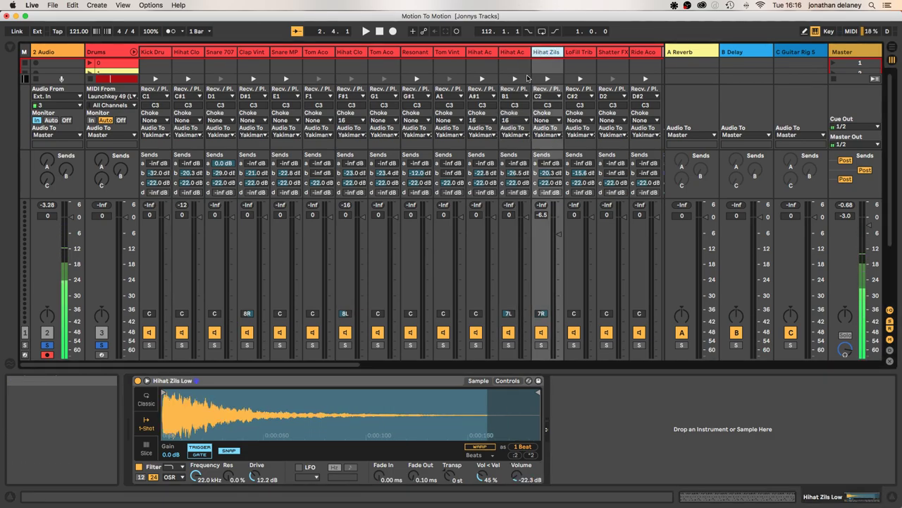
pyautogui.doubleClick(560, 234)
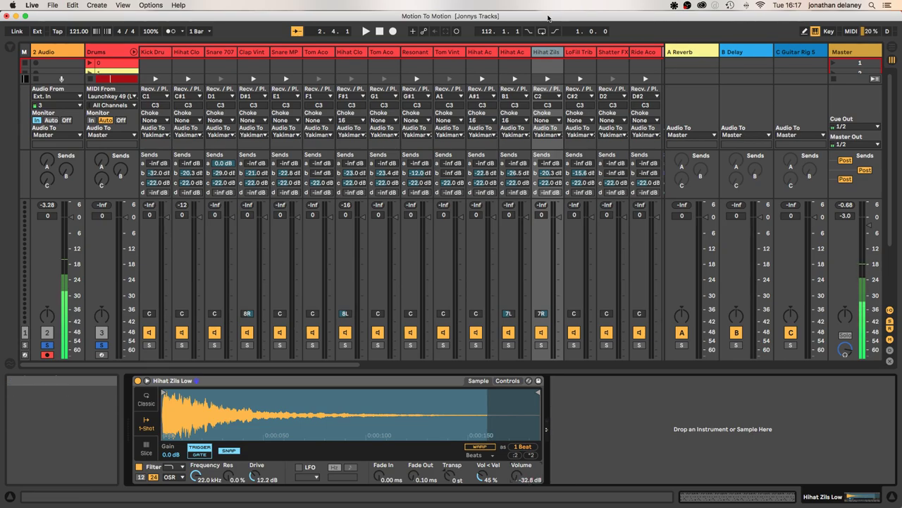
# Step: Set the LoFill Tribe chain's Simpler volume to -22.3 dB
pyautogui.click(580, 59)
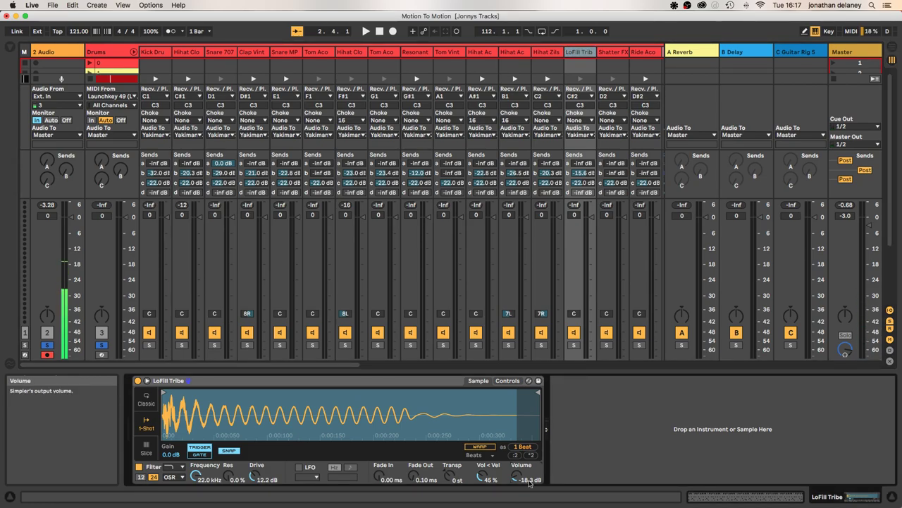
pyautogui.write('-22')
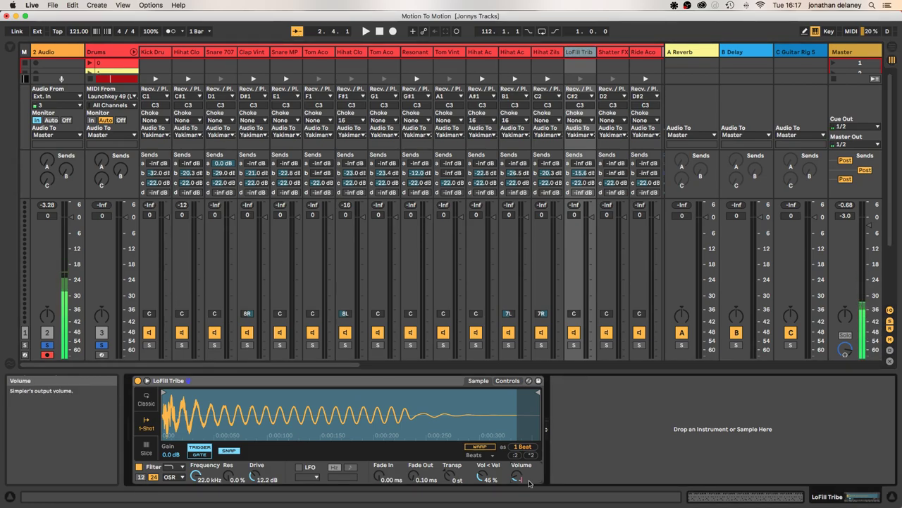
pyautogui.write('.3')
pyautogui.press('Return')
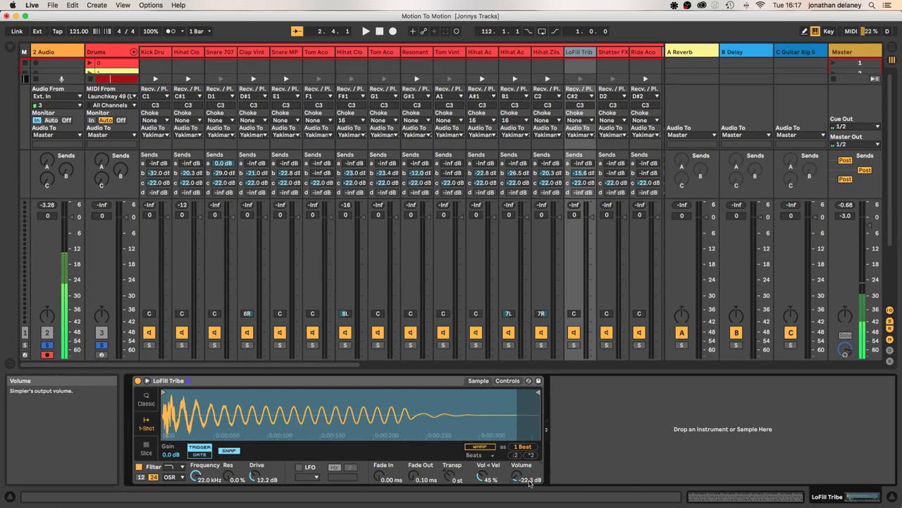
# Step: Set the Shatter FX chain's Simpler volume to -25.7 dB
pyautogui.click(612, 54)
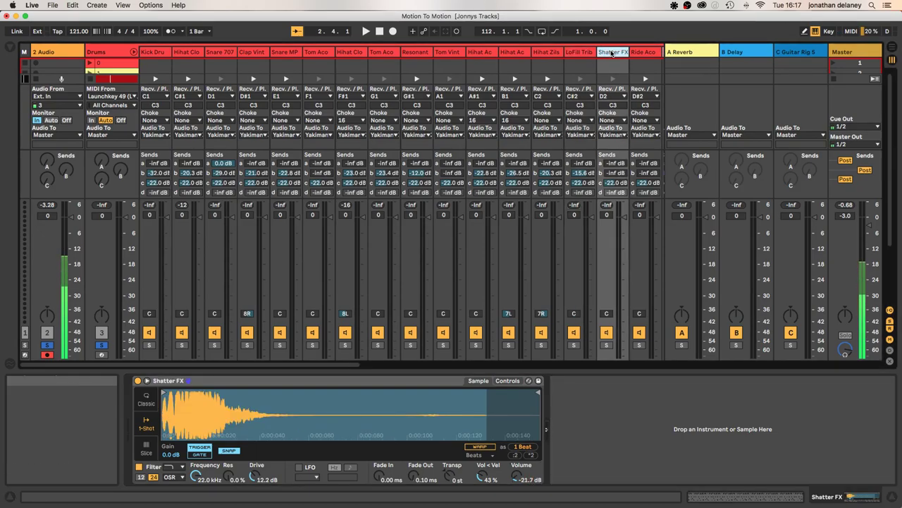
pyautogui.click(529, 481)
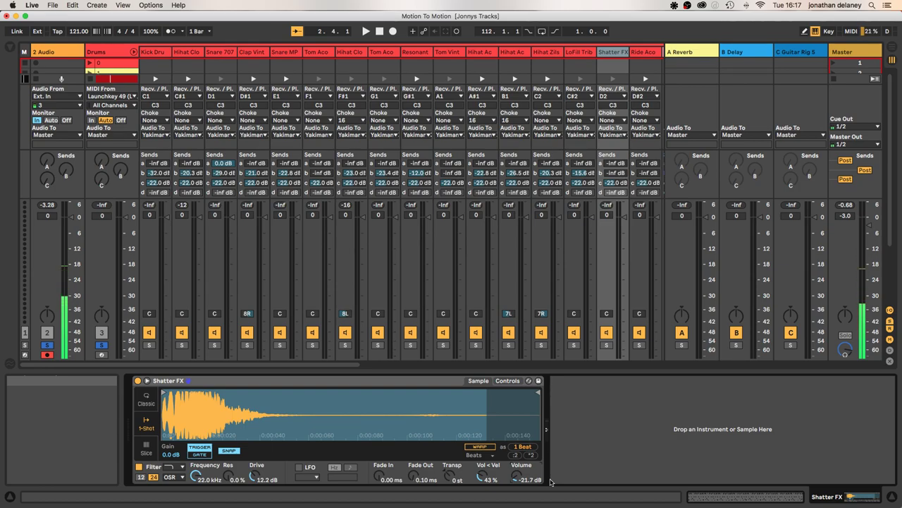
pyautogui.write('-25.7')
pyautogui.press('Return')
# Step: Set the Ride Acoustic chain's Simpler volume to -22.7 dB
pyautogui.click(654, 51)
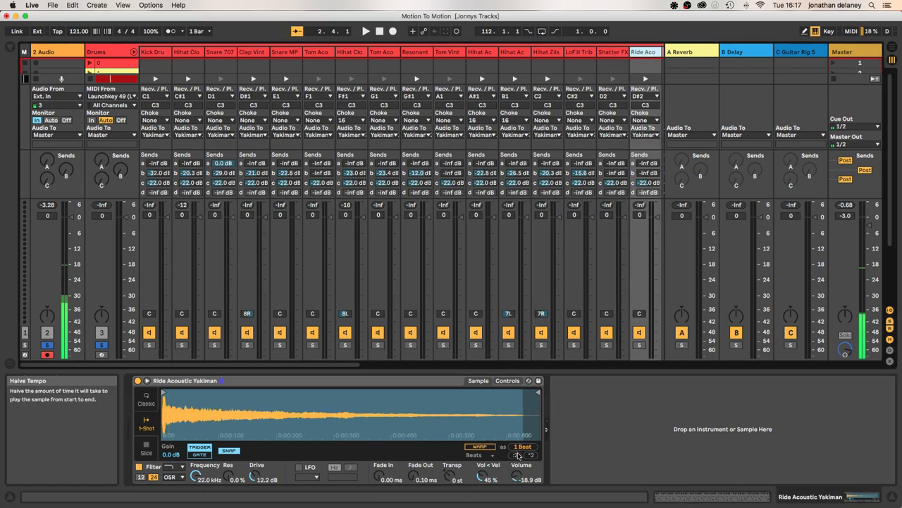
pyautogui.click(528, 480)
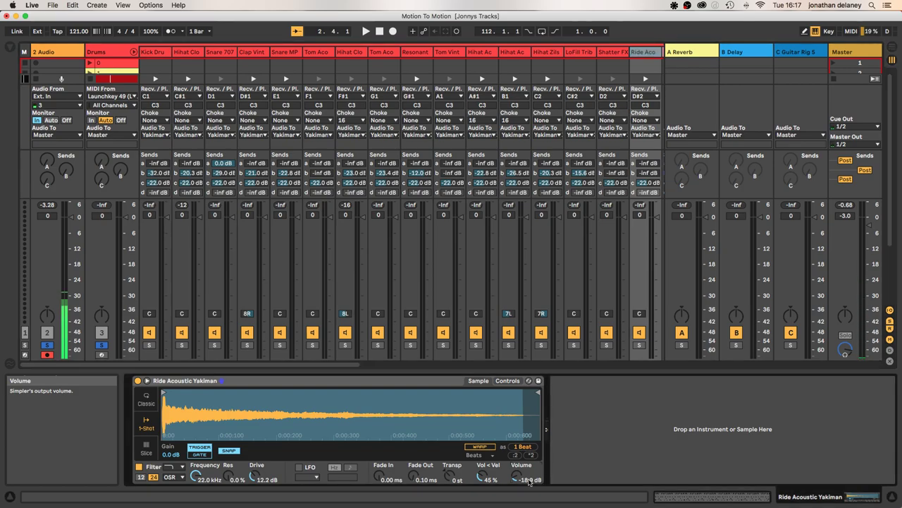
pyautogui.write('-1')
pyautogui.write('22')
pyautogui.press('Return')
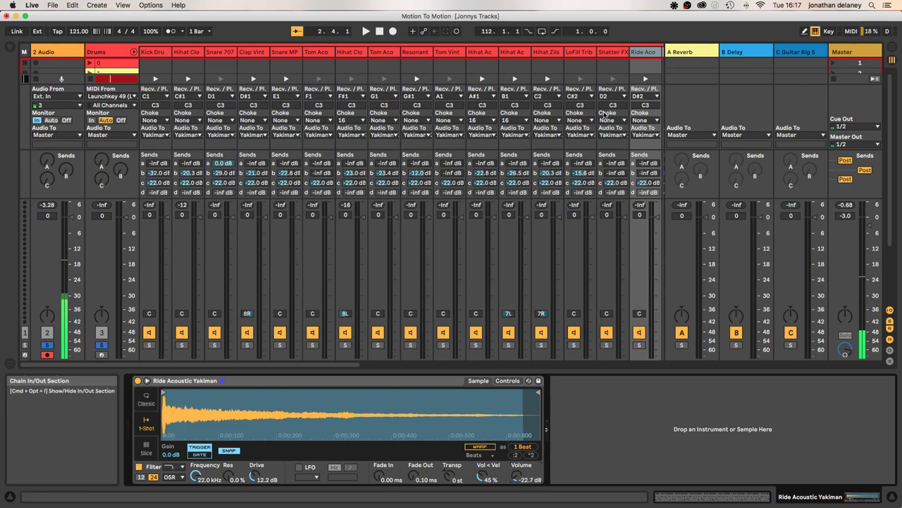
# Step: Examine the devices on the Drums rack's four return chains, from a Reverb to d Yakiman Kit Audio Effect
pyautogui.moveTo(346, 364); pyautogui.dragTo(447, 366)
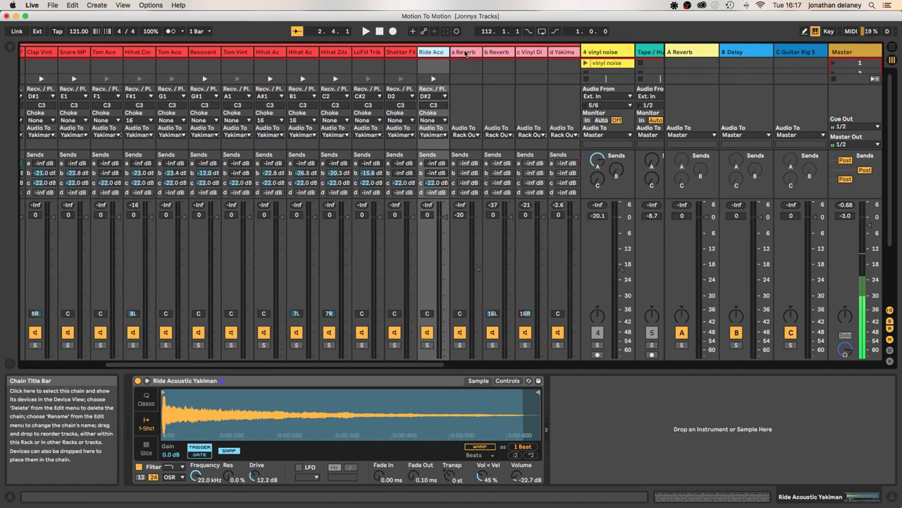
pyautogui.click(469, 53)
pyautogui.click(498, 53)
pyautogui.click(533, 52)
pyautogui.click(561, 52)
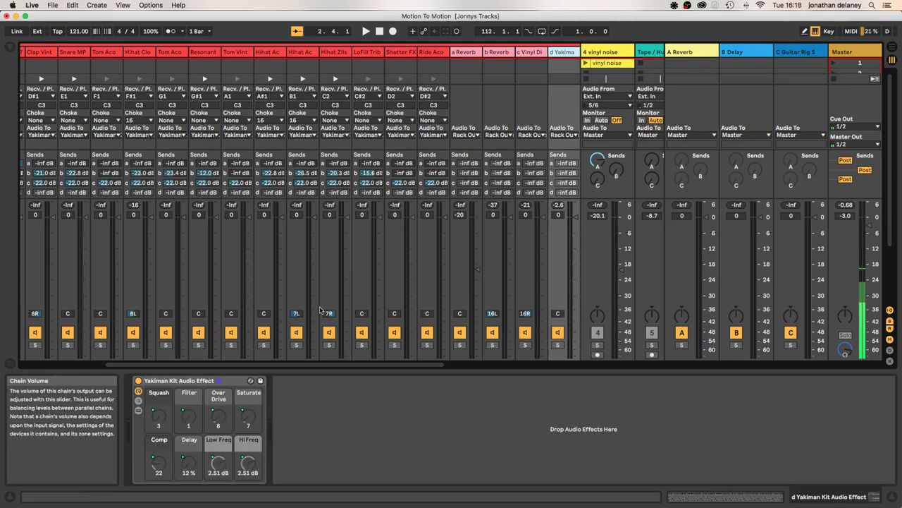
pyautogui.hscroll(-10, 96, 94)
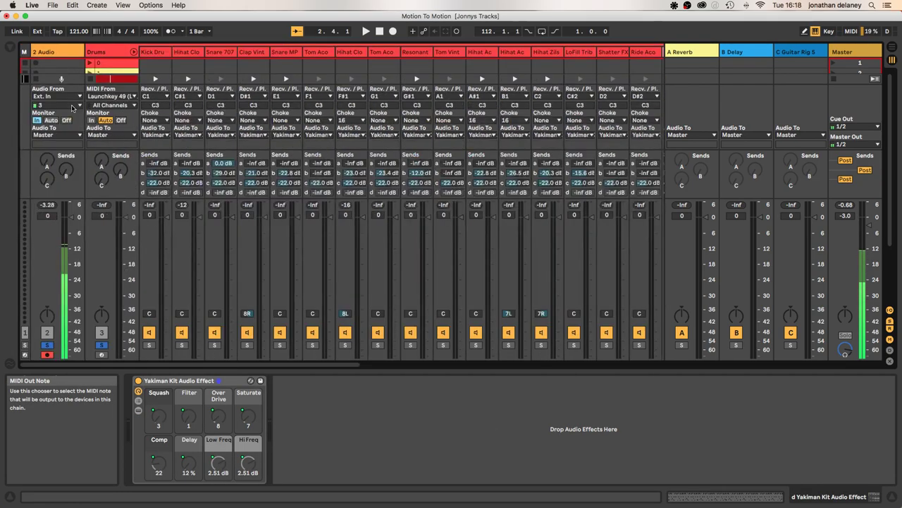
# Step: Fold the Drums rack's chains and examine the devices on the vinyl noise, Tape / Hum, Arp 1 and Drums tracks
pyautogui.click(134, 52)
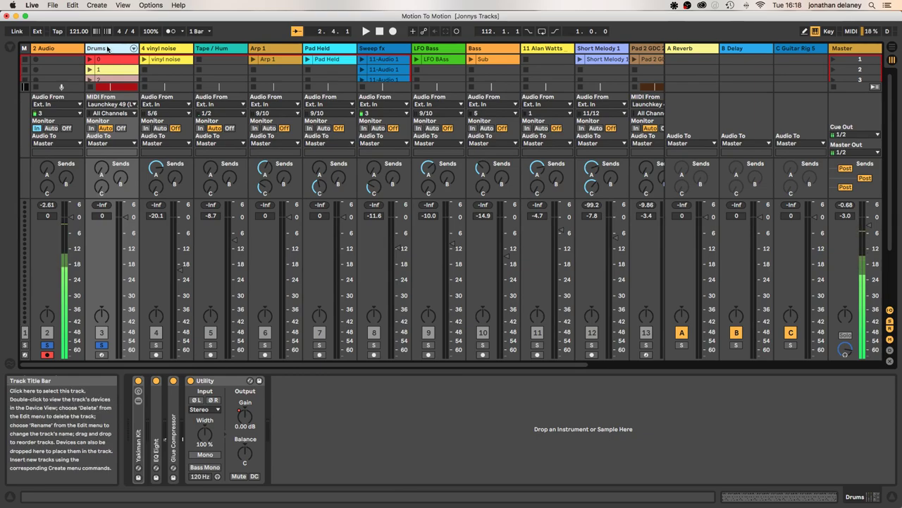
pyautogui.click(181, 49)
pyautogui.click(217, 48)
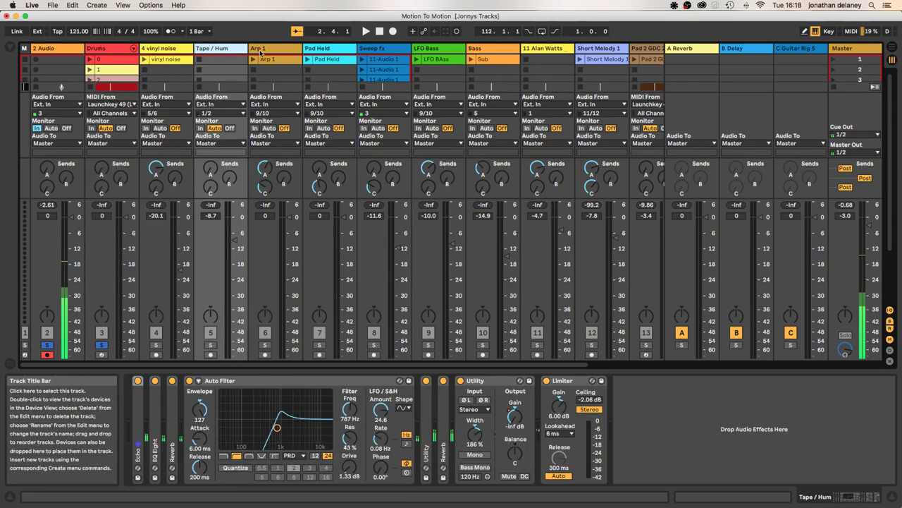
pyautogui.click(265, 51)
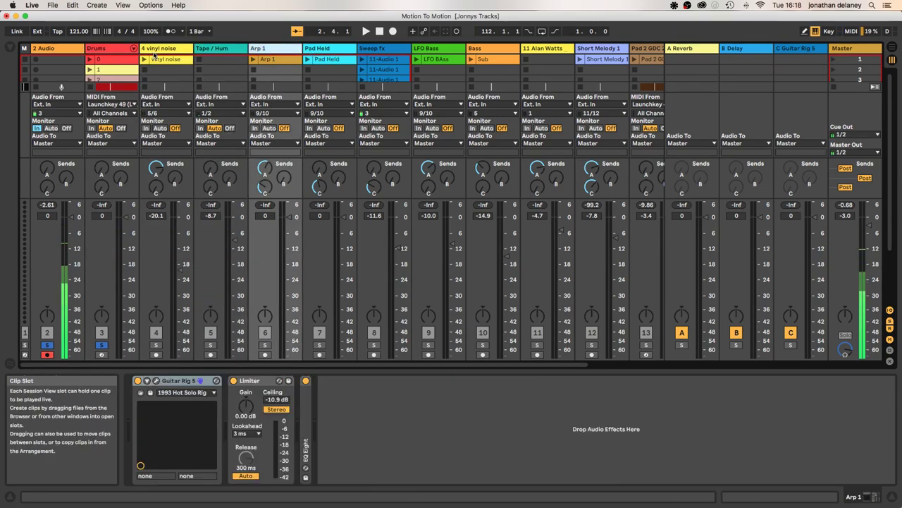
pyautogui.click(102, 49)
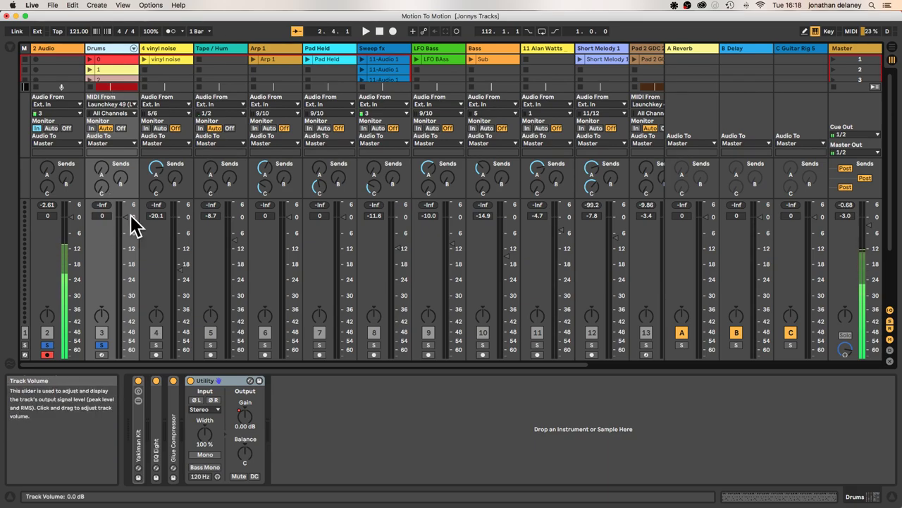
# Step: Unfold the Drums rack's chains and show the devices of the Kick Drum chain
pyautogui.click(133, 48)
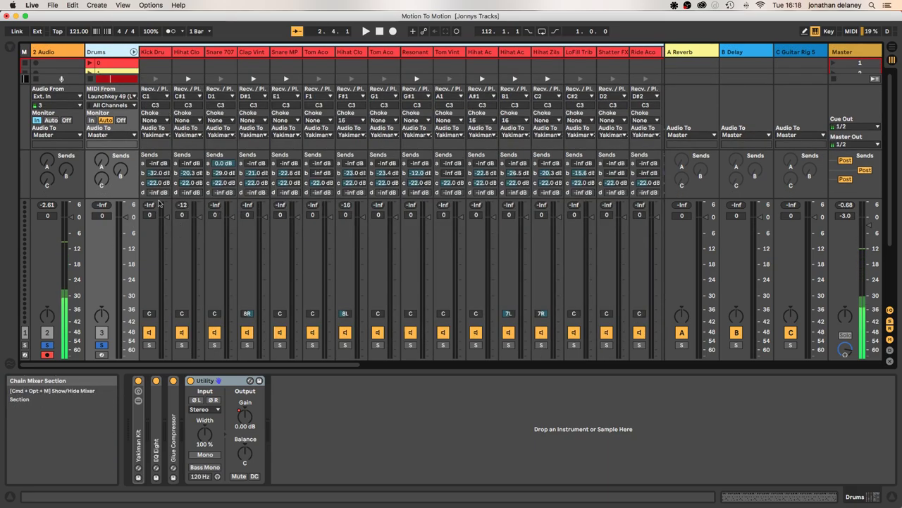
pyautogui.click(160, 60)
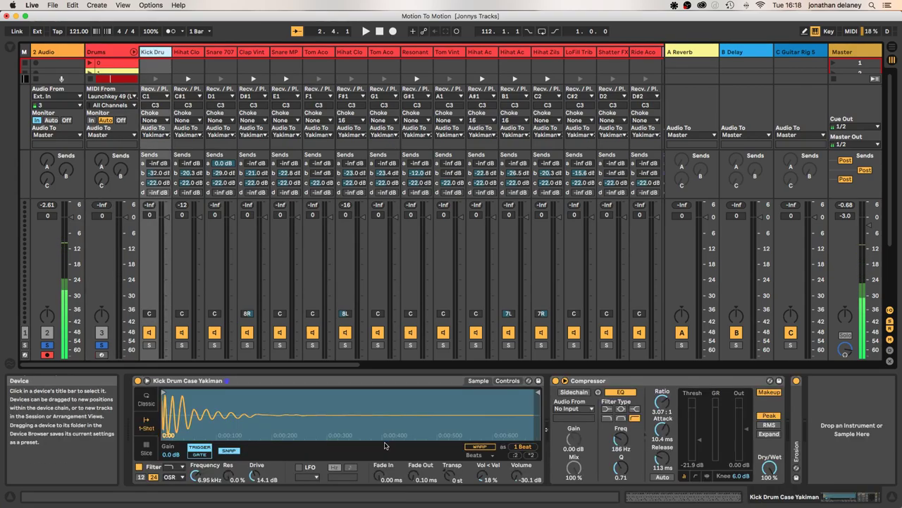
# Step: Fold the Drums rack's chains and play the arrangement to check the Drums track's output level
pyautogui.click(381, 382)
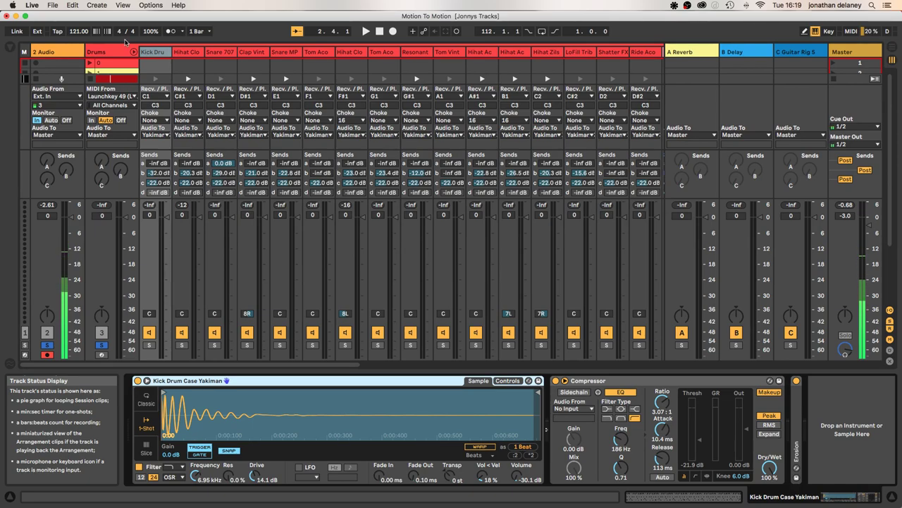
pyautogui.click(132, 52)
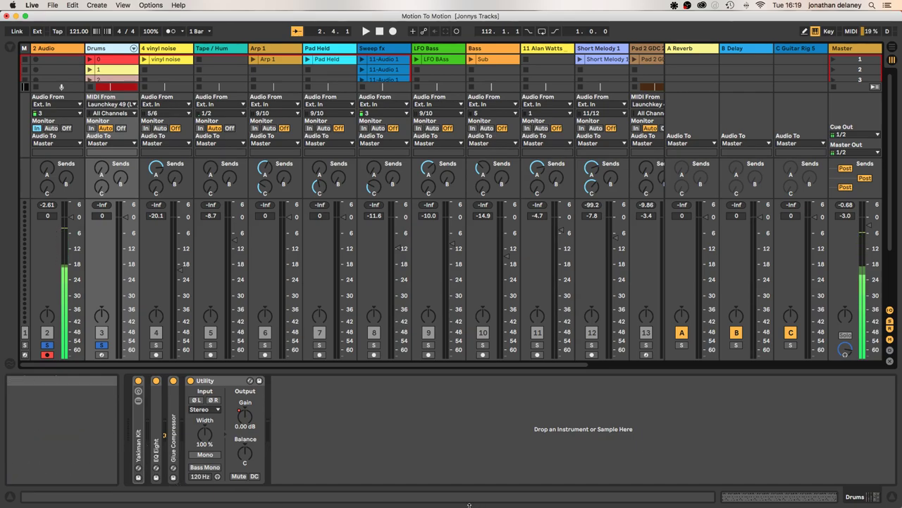
pyautogui.moveTo(468, 506)
pyautogui.press('space')
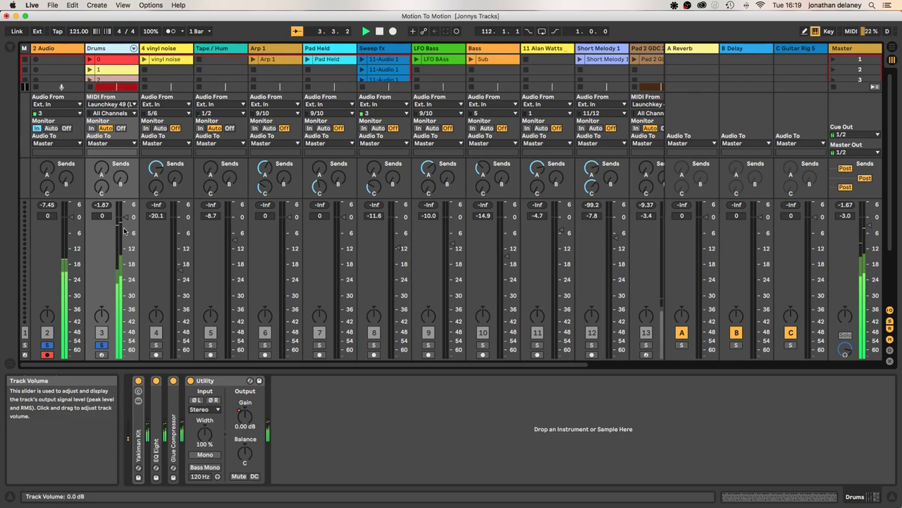
pyautogui.press('Tab')
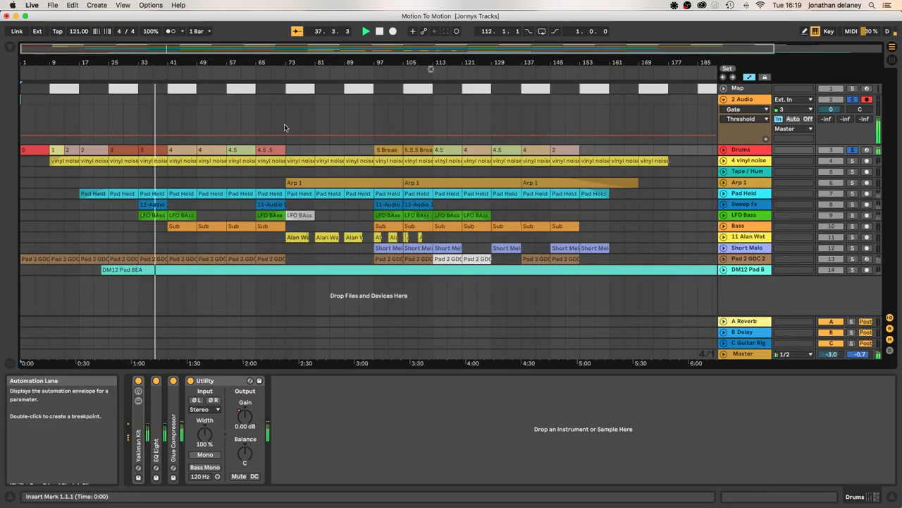
pyautogui.press('Tab')
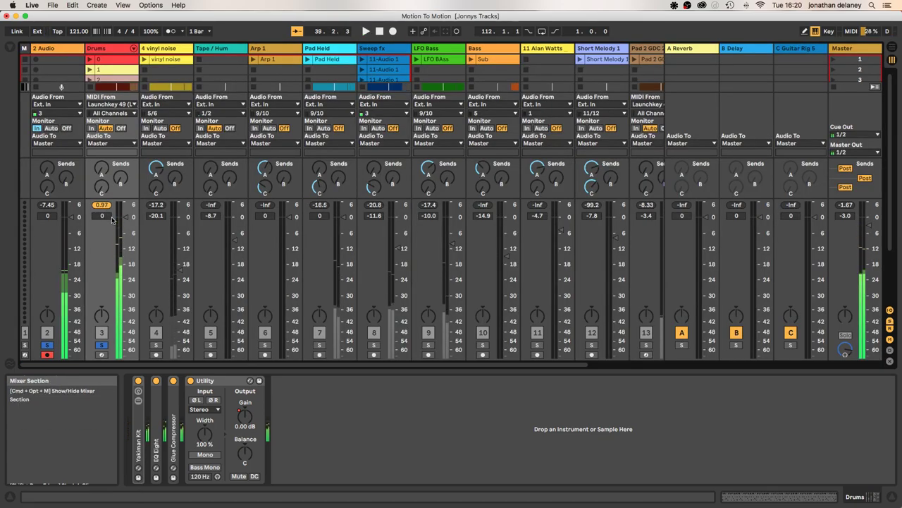
# Step: Unfold the Drums rack's chains again and show the Kick Drum chain's Simpler volume
pyautogui.click(132, 49)
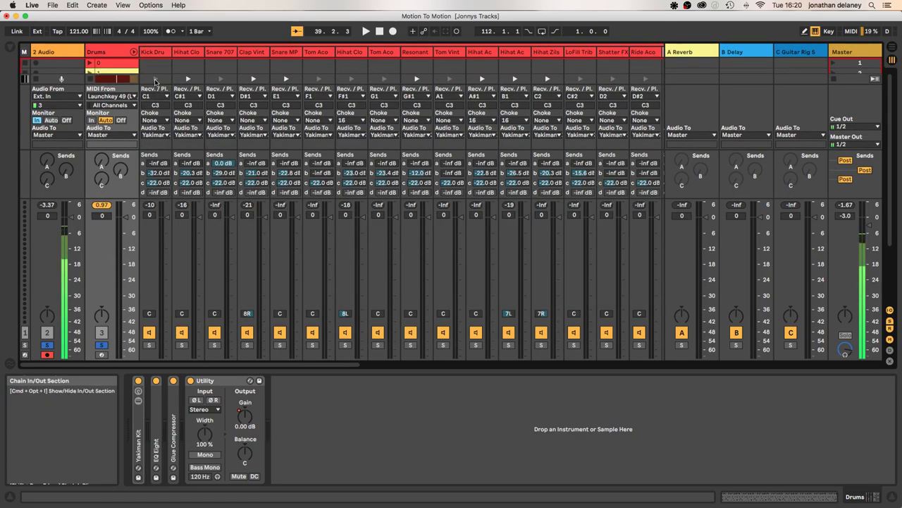
pyautogui.click(155, 52)
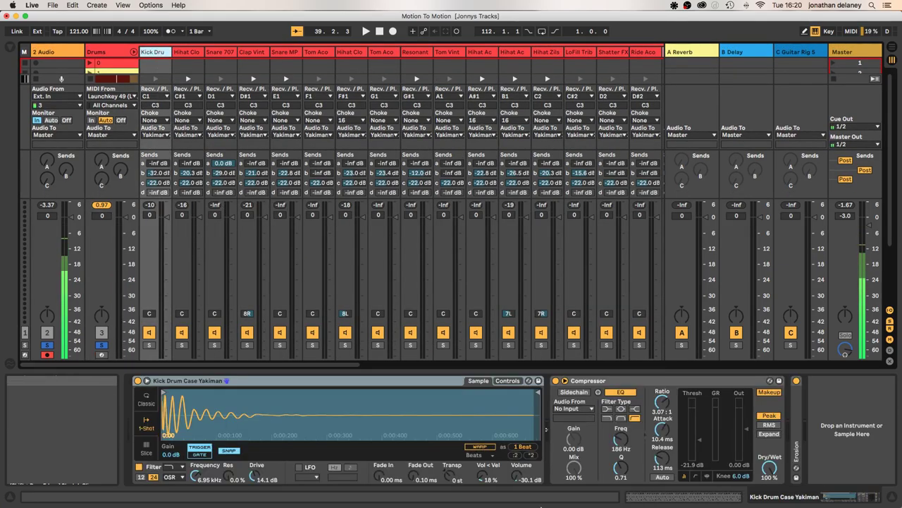
pyautogui.click(529, 481)
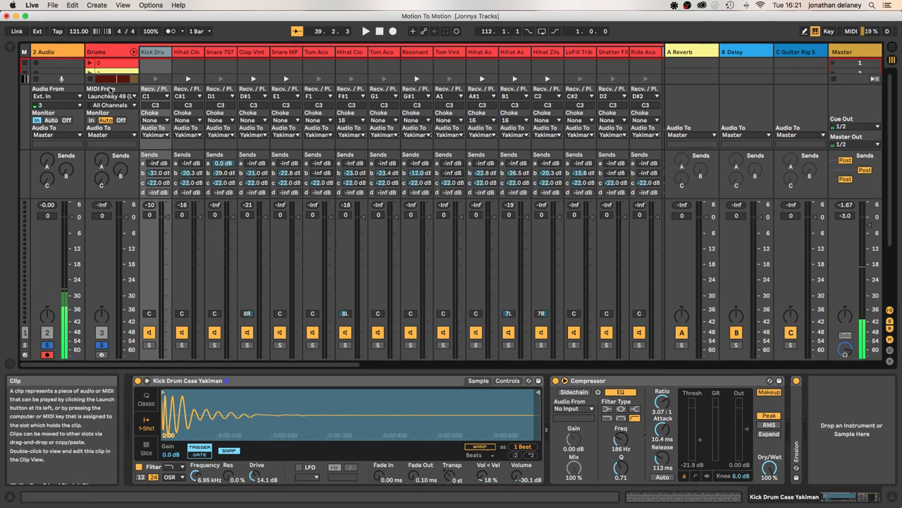
# Step: Play a later section of the arrangement and check the Drums track's peak level against the other tracks, resetting its peak indicator
pyautogui.click(103, 52)
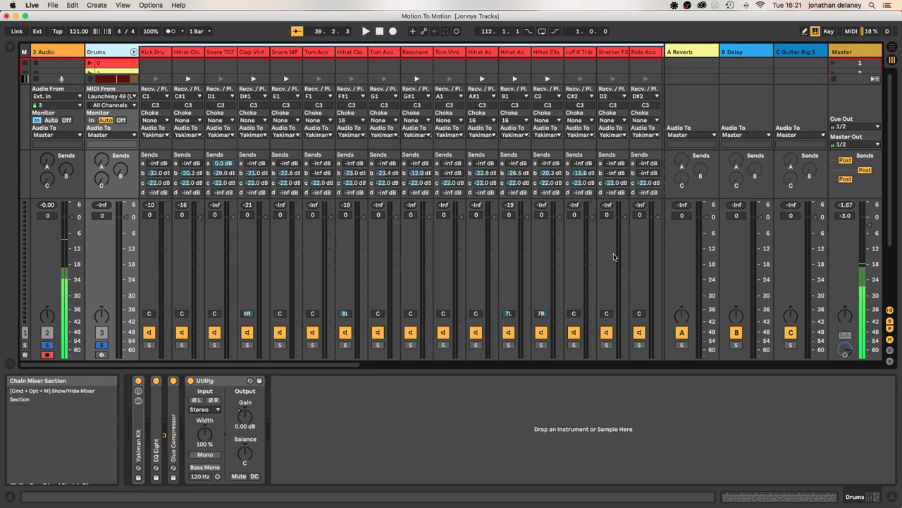
pyautogui.press('space')
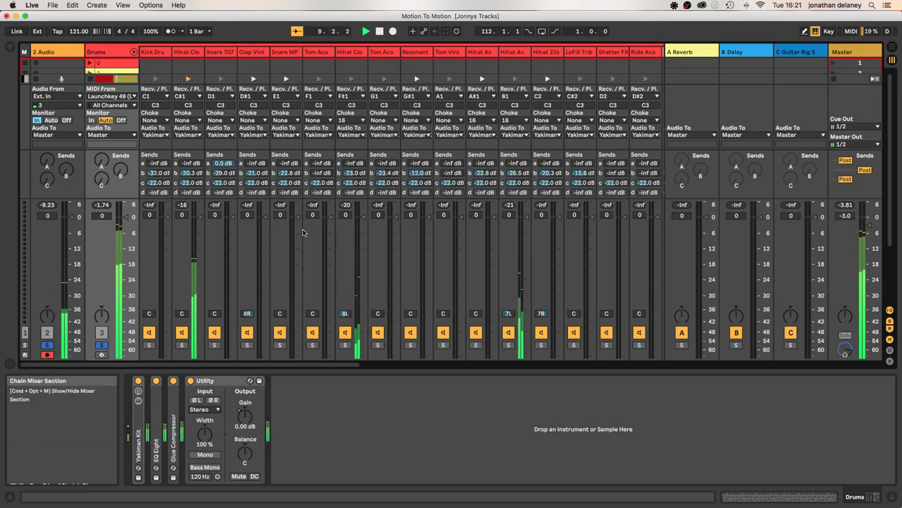
pyautogui.press('Tab')
pyautogui.click(152, 75)
pyautogui.press('Tab')
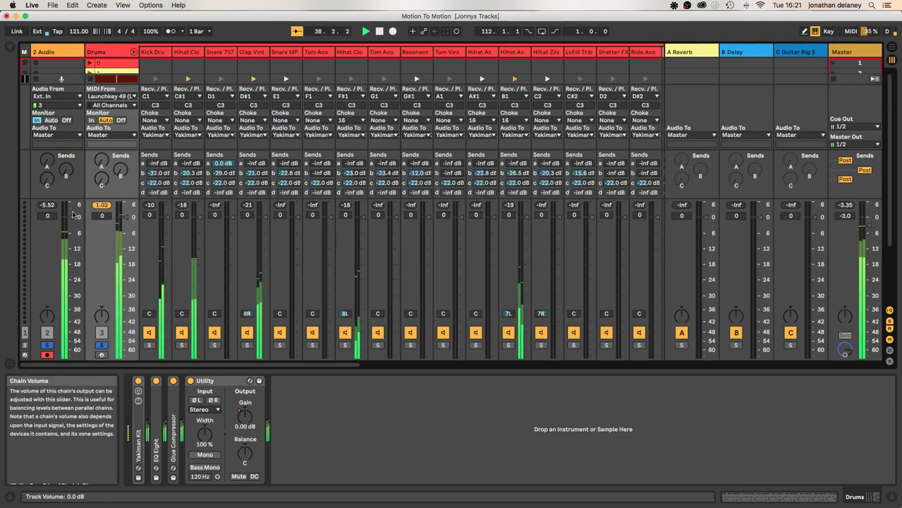
pyautogui.click(101, 205)
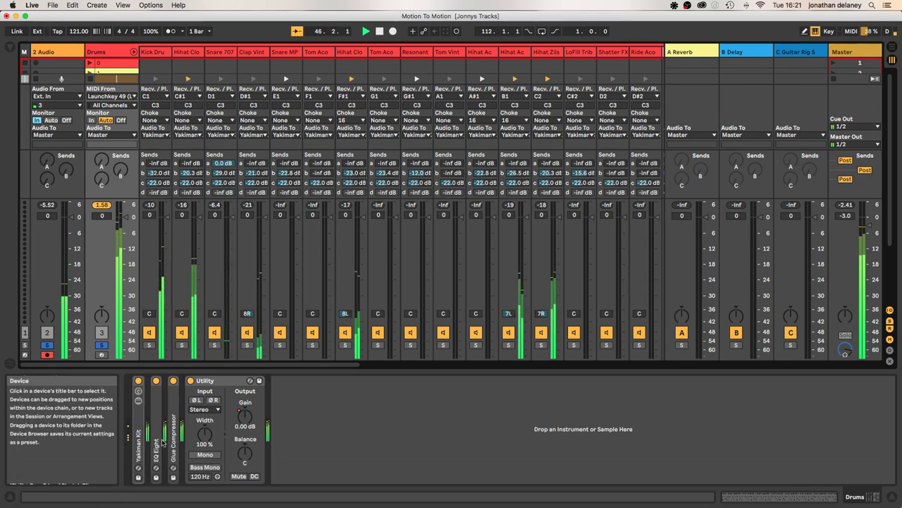
pyautogui.hscroll(10, 369, 351)
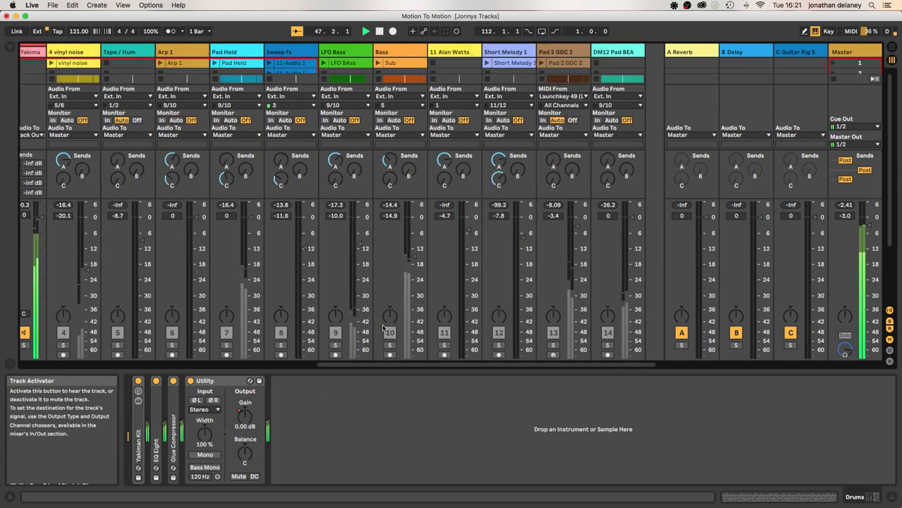
pyautogui.hscroll(-10, 385, 326)
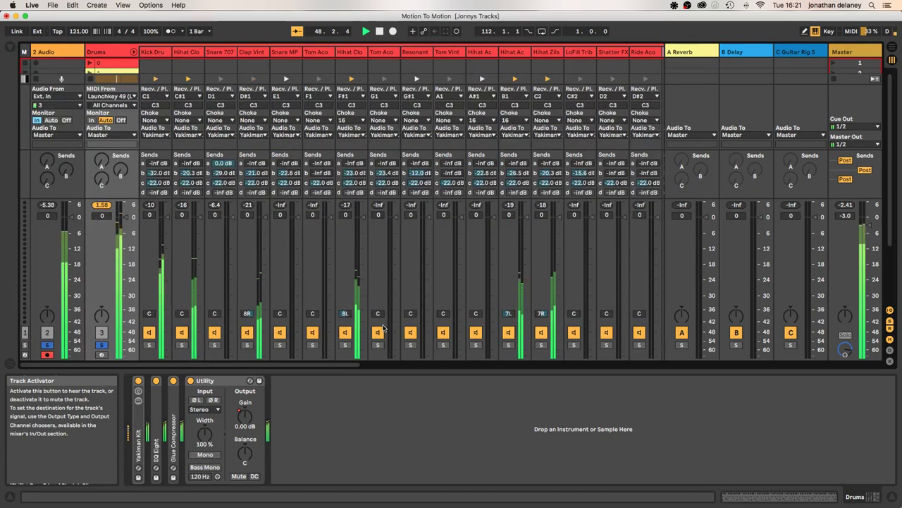
pyautogui.click(103, 205)
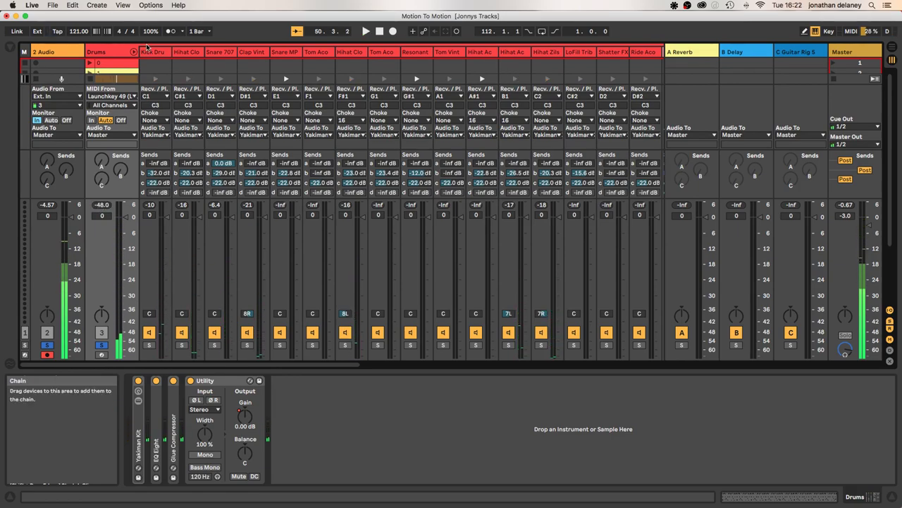
# Step: Lower the Kick Drum chain's Simpler volume and set the Hihat Closed Modular chain's Simpler volume to -30.2 dB
pyautogui.click(149, 53)
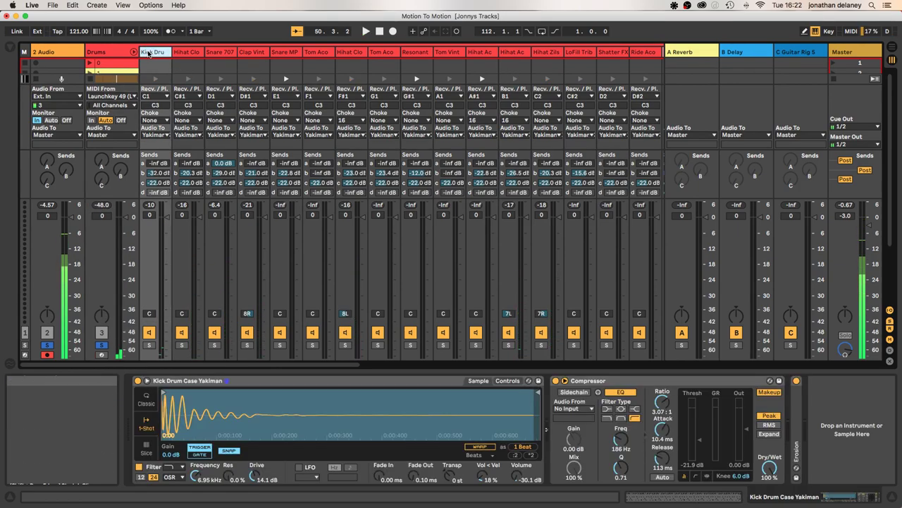
pyautogui.click(524, 482)
pyautogui.moveTo(523, 482); pyautogui.dragTo(523, 486)
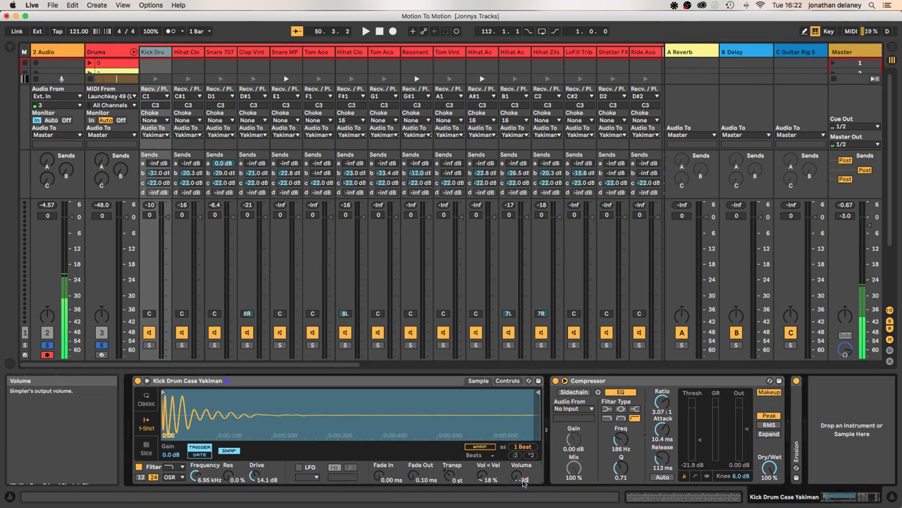
pyautogui.click(198, 219)
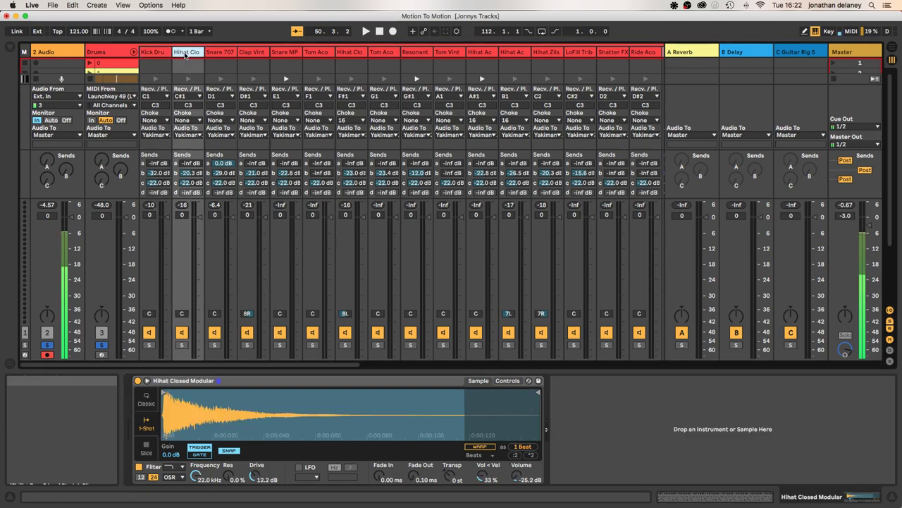
pyautogui.click(528, 482)
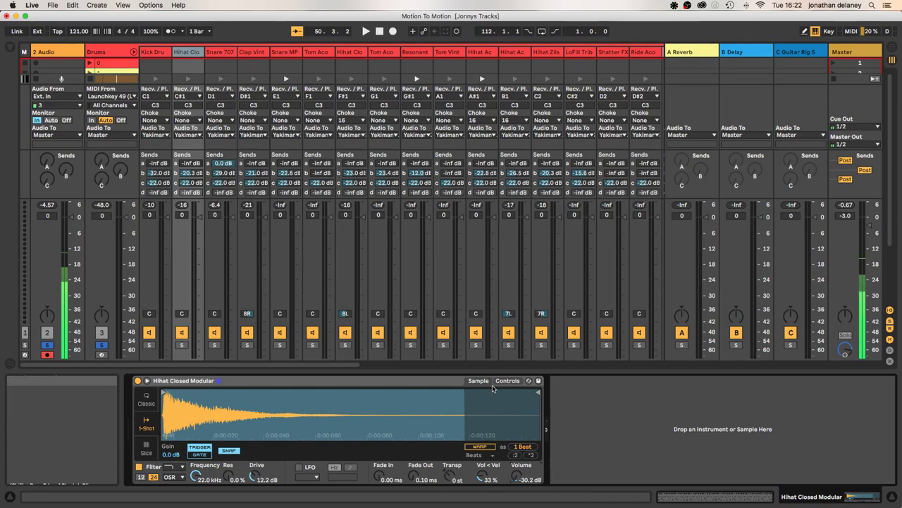
# Step: Set the Snare 707 chain's Simpler volume to -36.0 dB and lower the Clap Vintage chain's Simpler volume
pyautogui.click(219, 53)
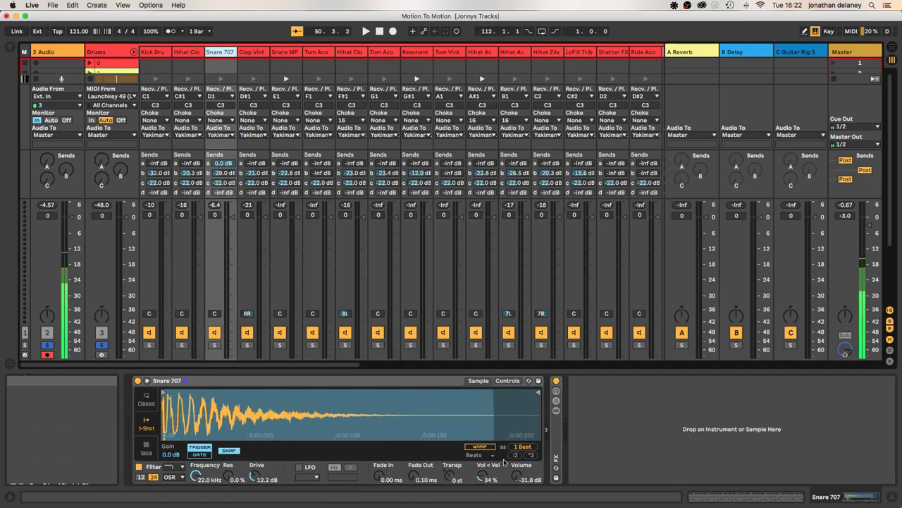
pyautogui.click(544, 486)
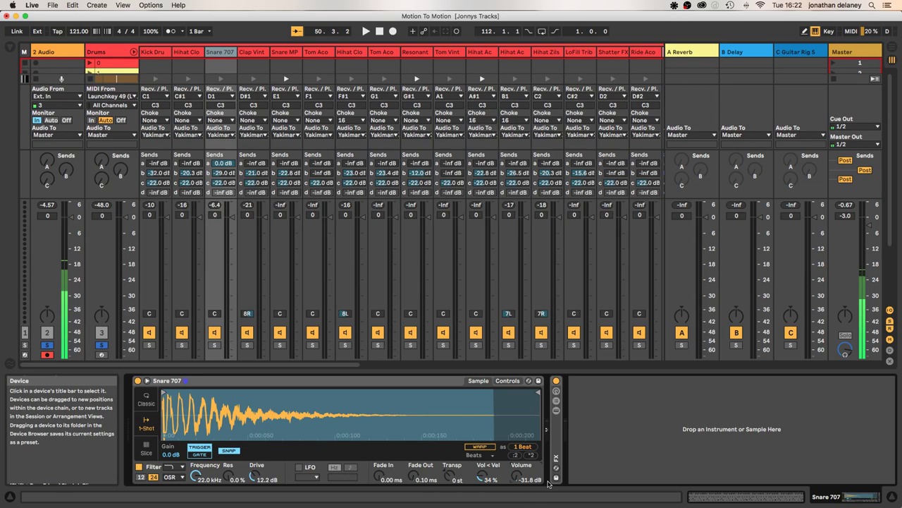
pyautogui.write('-36.8')
pyautogui.press('Return')
pyautogui.click(252, 53)
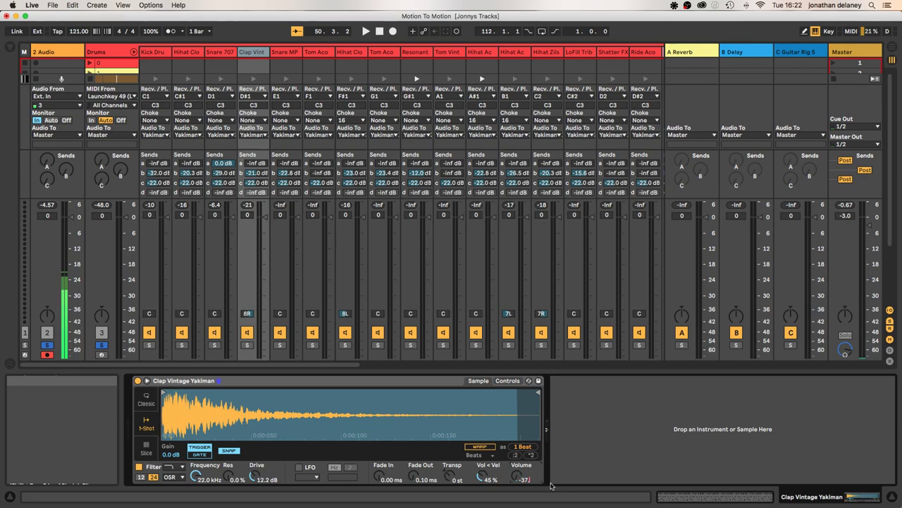
# Step: Set the Simpler volumes of the Snare MPL FX and Tom Acoustic Yakiman 2 chains to -26.7 dB
pyautogui.click(283, 55)
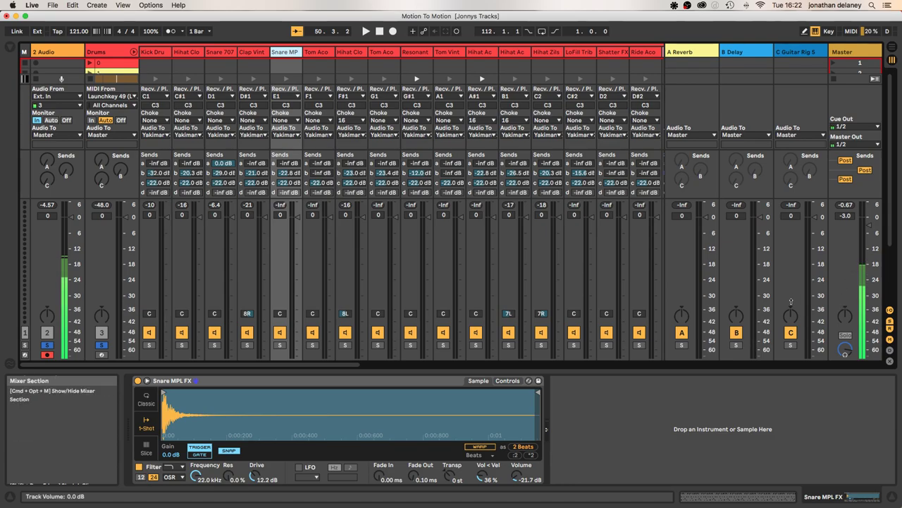
pyautogui.click(527, 482)
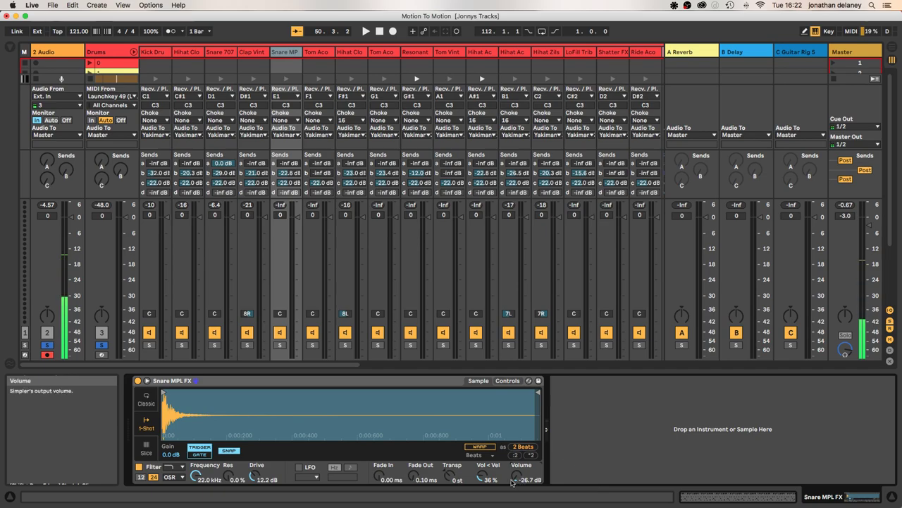
pyautogui.click(320, 50)
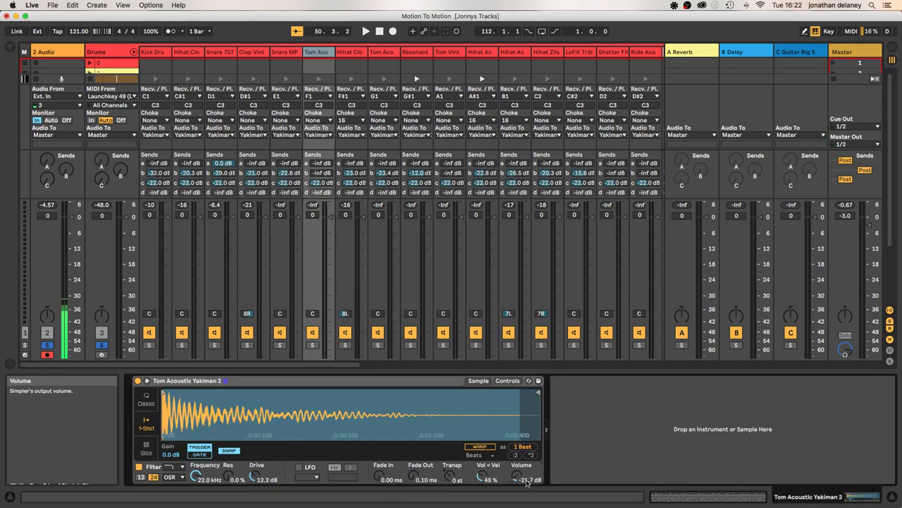
pyautogui.write('-')
# Step: Set the Simpler volumes of the Hihat Closed Sharp and Tom Acoustic Yakiman 1 chains to -36.0 dB
pyautogui.click(349, 53)
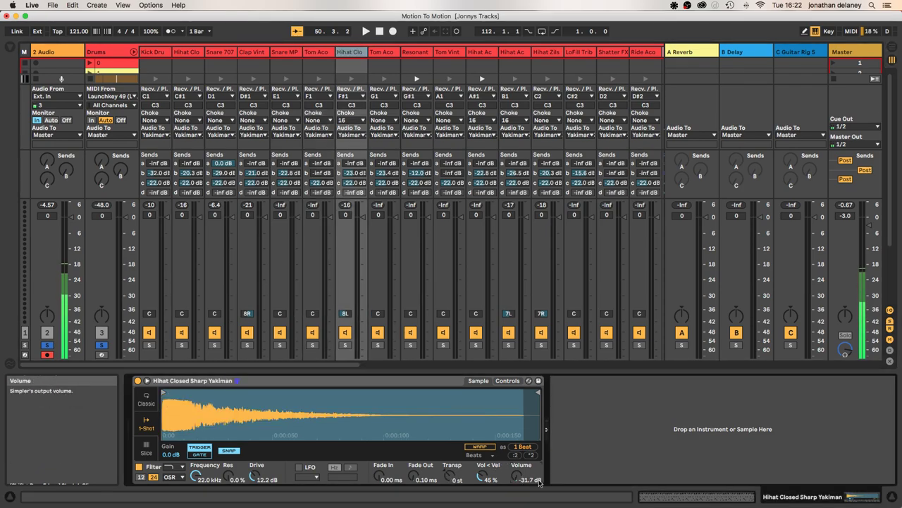
pyautogui.write('-')
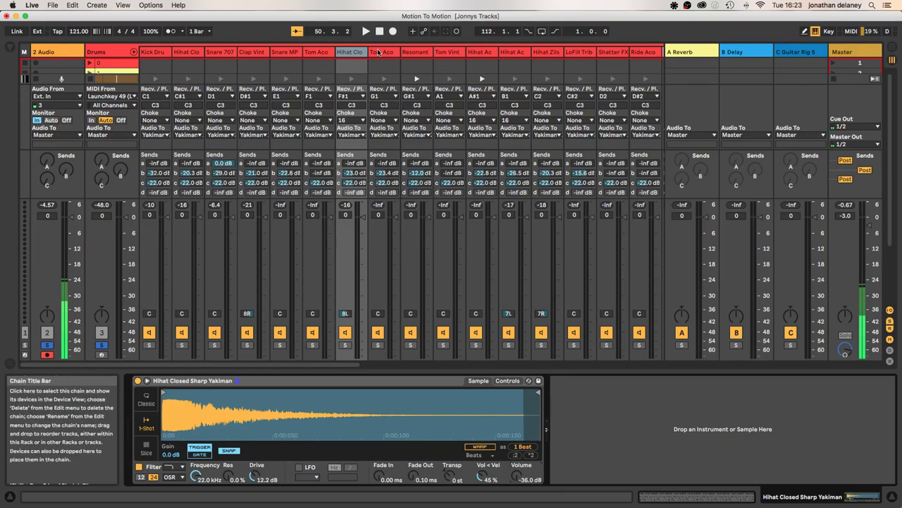
pyautogui.click(401, 267)
pyautogui.click(529, 480)
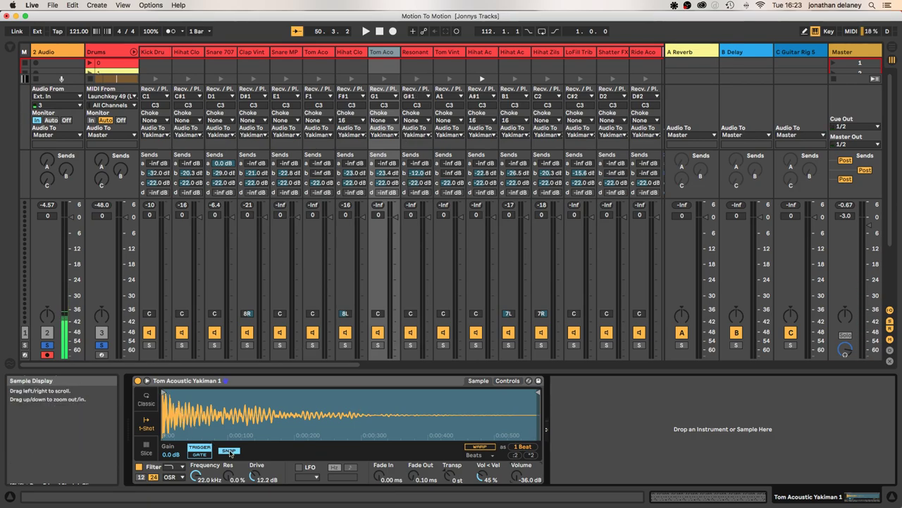
# Step: Try a lower sample gain on the Tom Acoustic Yakiman 1 Simpler and reset it to 0.0 dB
pyautogui.moveTo(169, 454); pyautogui.dragTo(169, 463)
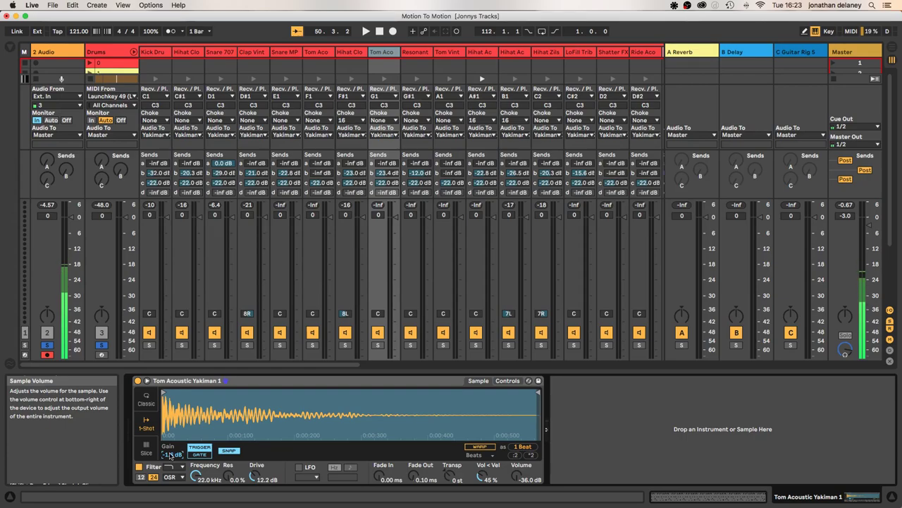
pyautogui.doubleClick(170, 456)
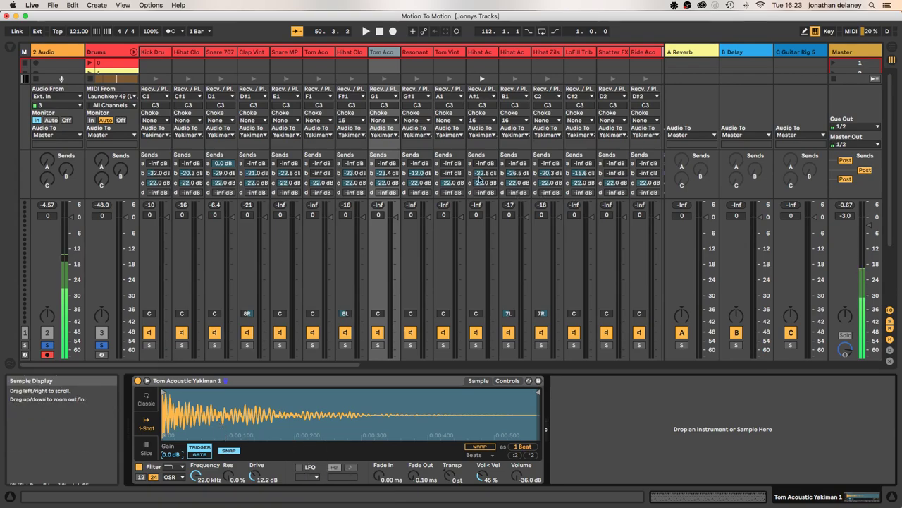
# Step: Examine the Simpler settings of the Drums rack's chains one by one, from Kick Drum to Hihat Closed Sharp
pyautogui.click(154, 52)
pyautogui.click(187, 52)
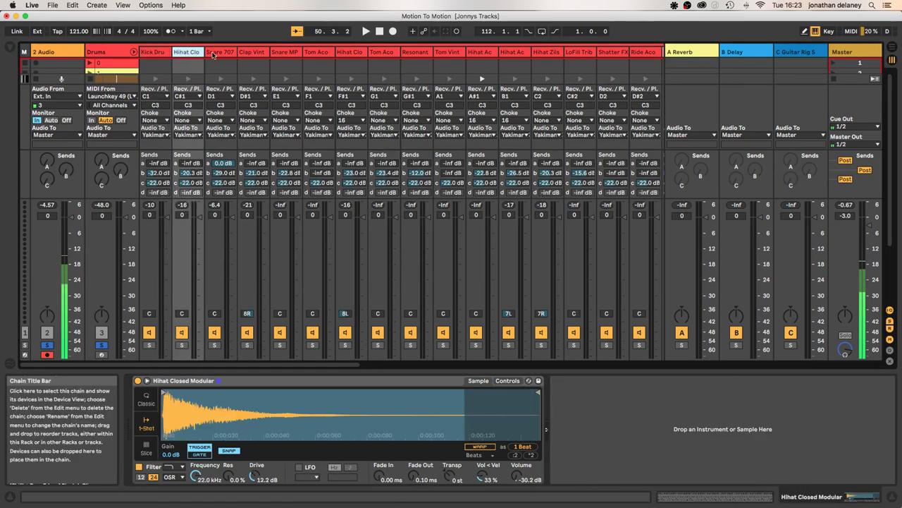
pyautogui.click(215, 53)
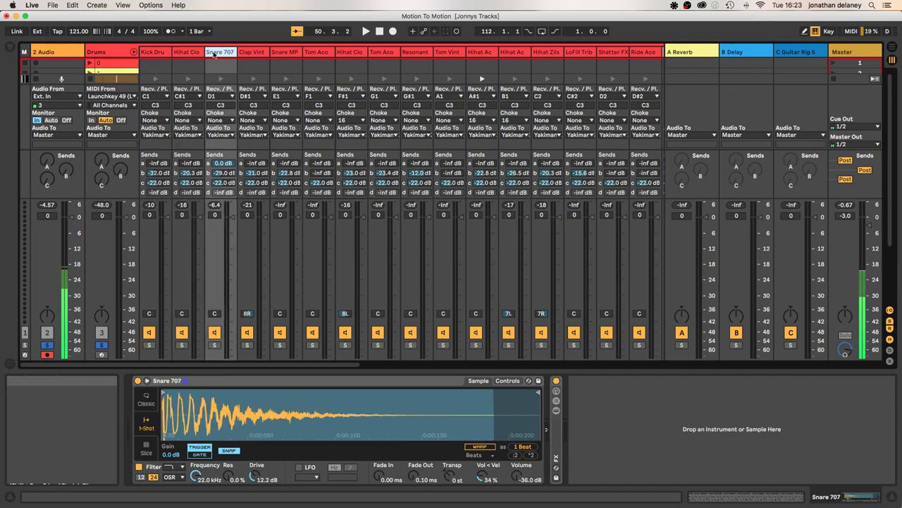
pyautogui.click(258, 56)
pyautogui.click(292, 56)
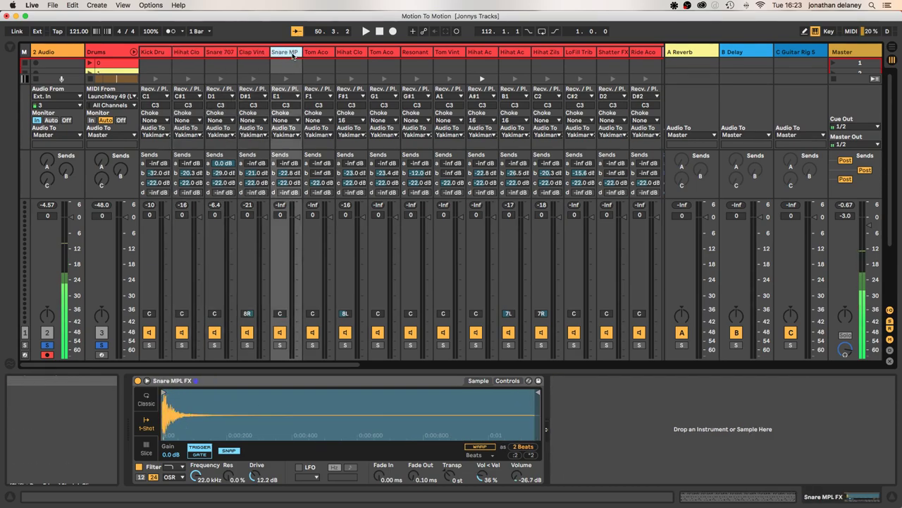
pyautogui.click(320, 56)
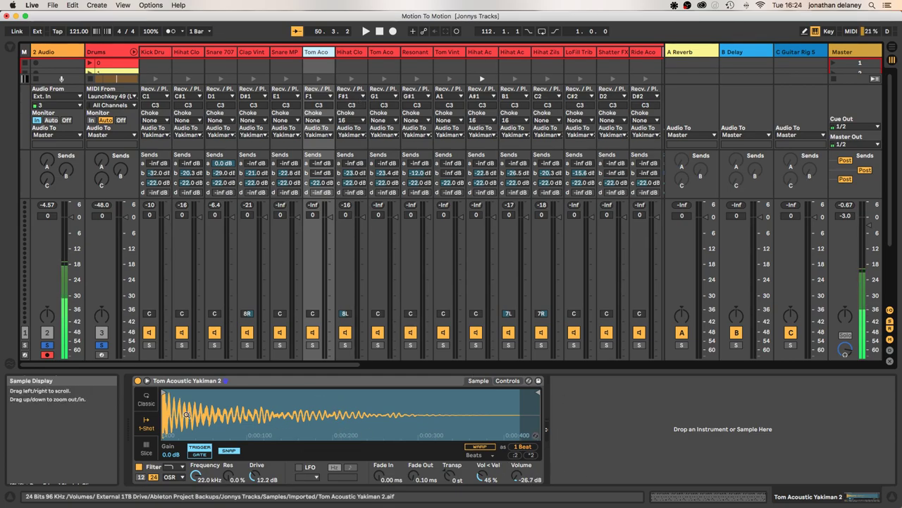
pyautogui.click(346, 55)
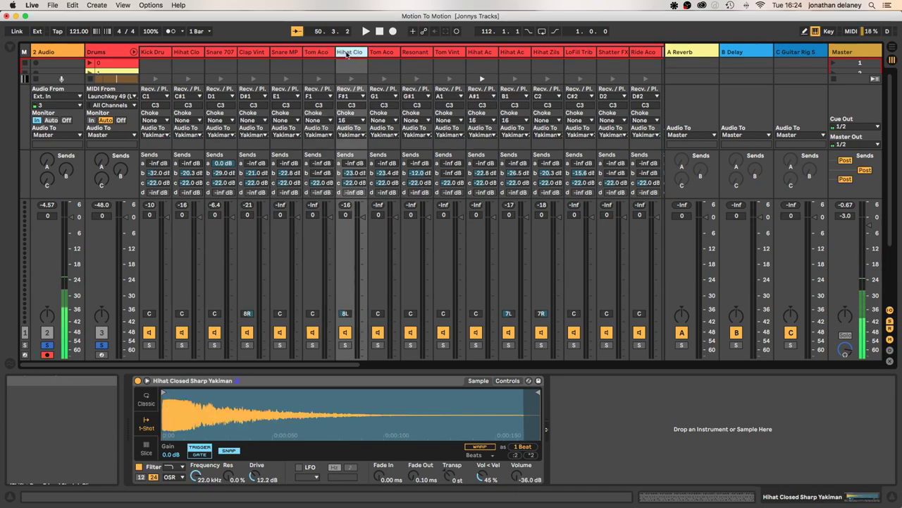
# Step: Set the sample gain of the Tom Vintage Yakiman Simpler to -5.0 dB
pyautogui.click(383, 54)
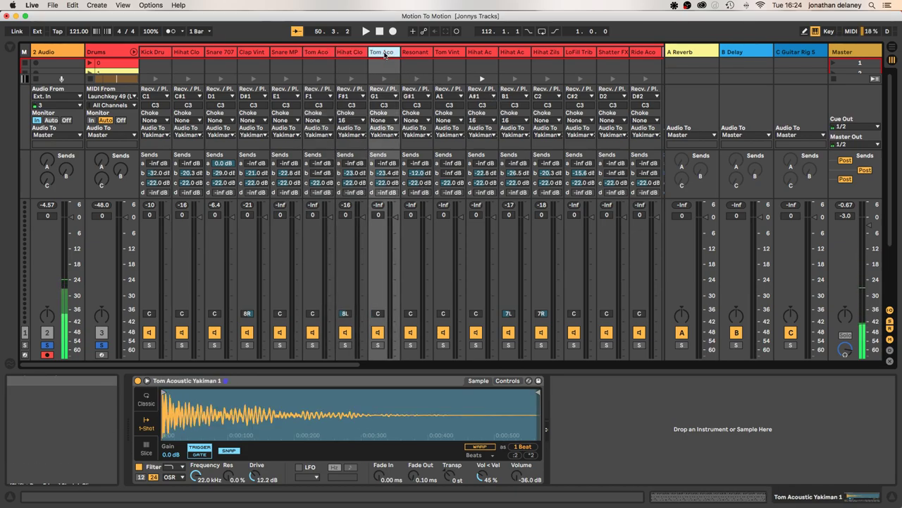
pyautogui.click(417, 53)
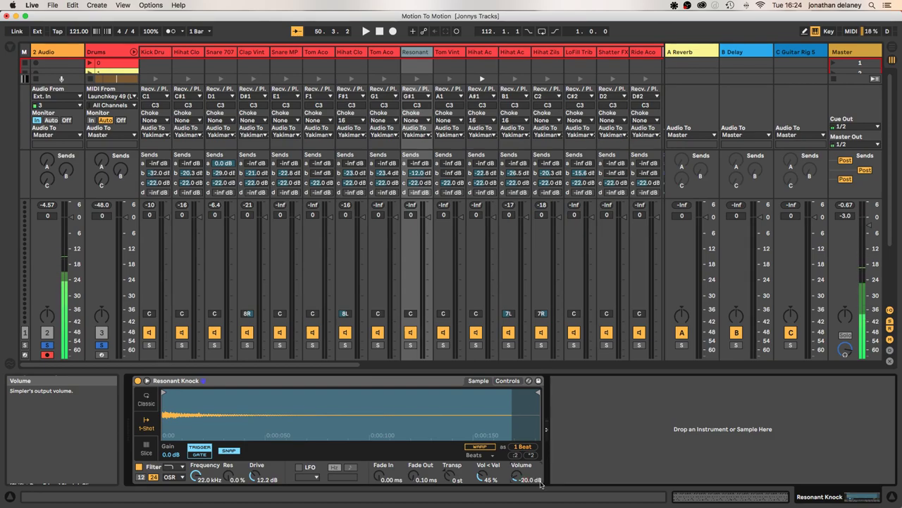
pyautogui.click(437, 117)
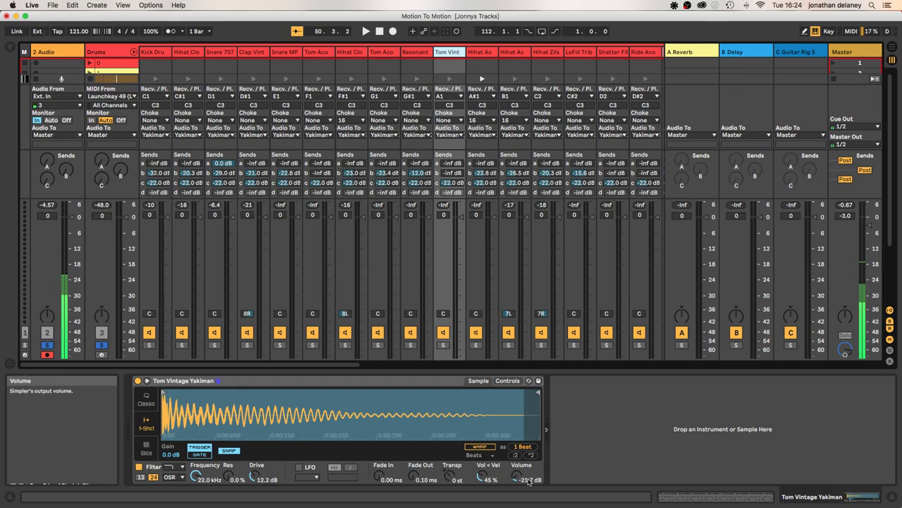
pyautogui.click(175, 455)
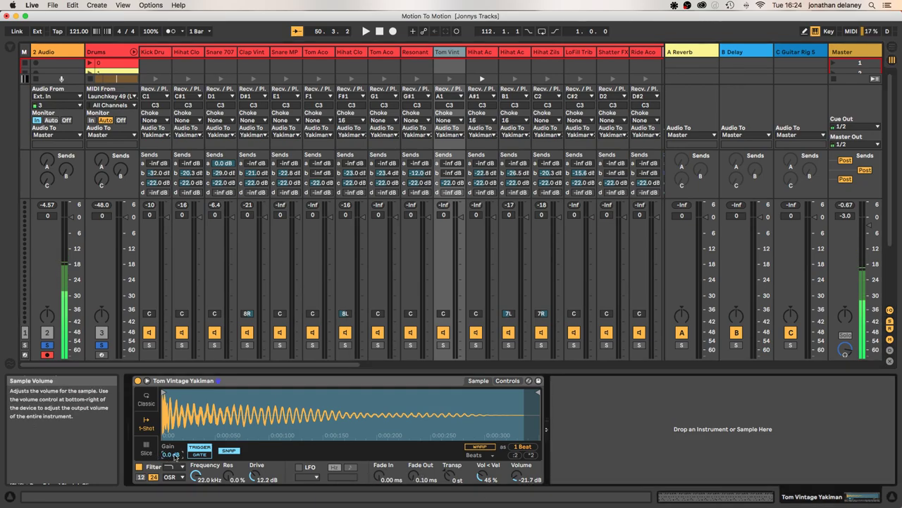
pyautogui.press('Return')
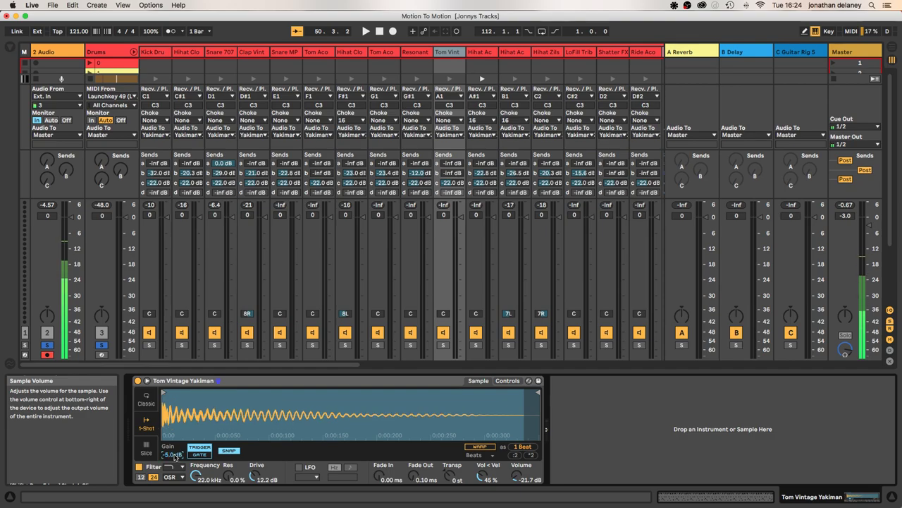
# Step: Set the sample gain of the Hihat Acoustic Open Close Simpler to -3 dB
pyautogui.click(483, 53)
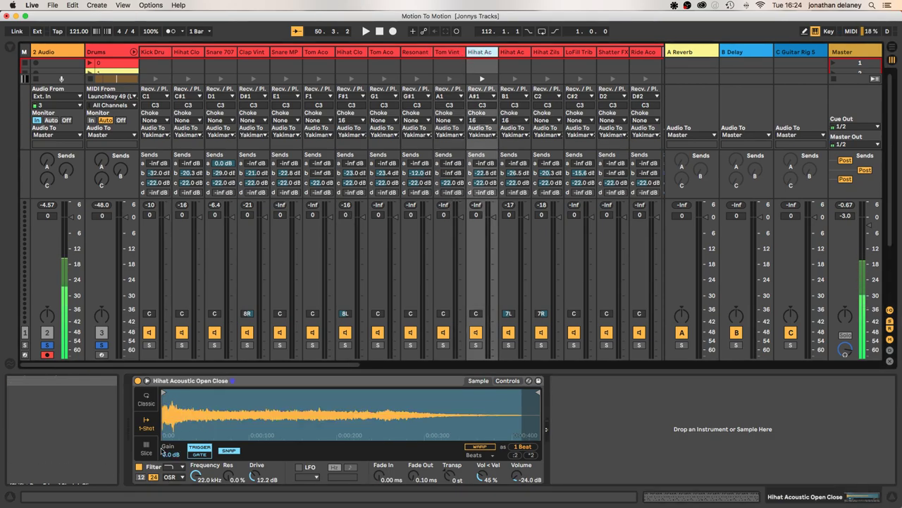
pyautogui.click(169, 455)
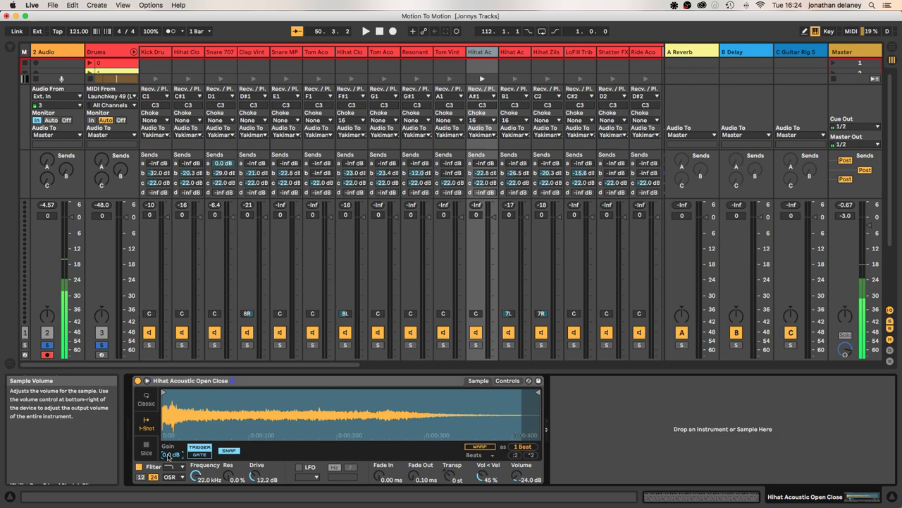
pyautogui.write('-3')
pyautogui.press('Return')
# Step: Set the sample gain of the Hihat Acoustic Foot and Hihat Zils Low Simplers to -5.0 dB
pyautogui.click(514, 52)
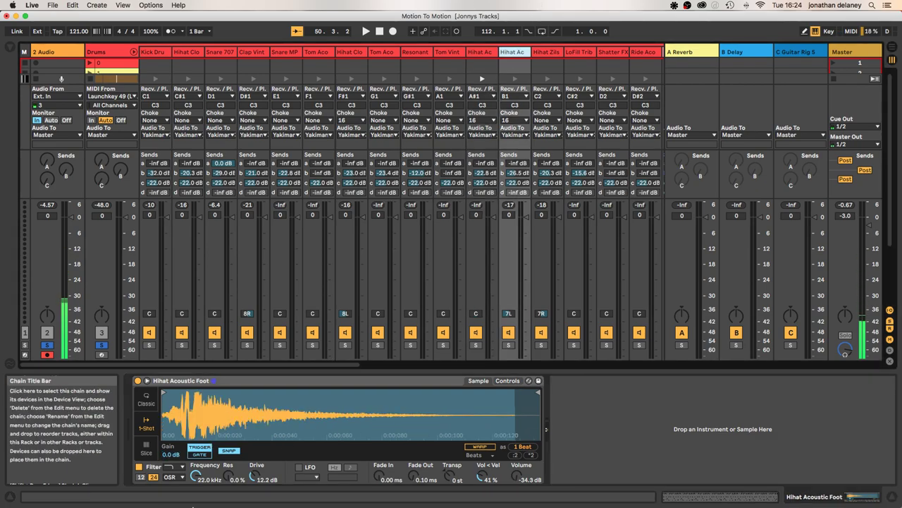
pyautogui.click(169, 455)
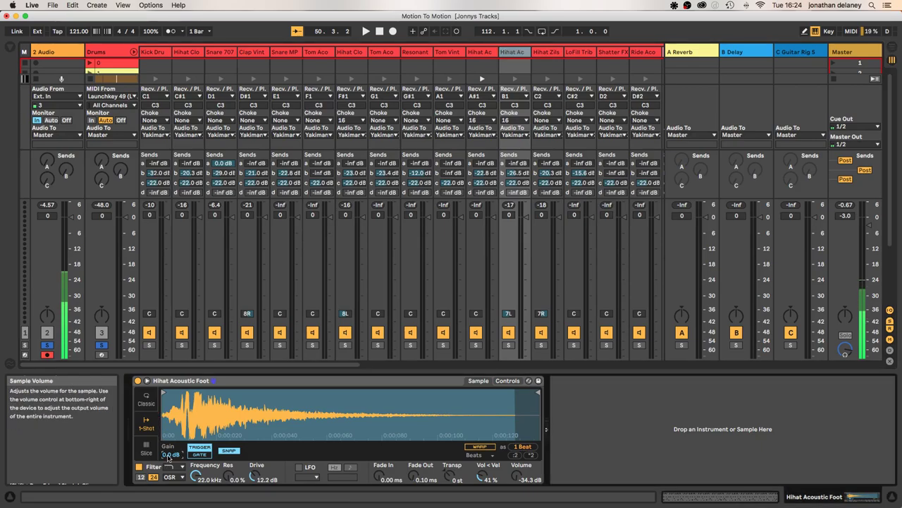
pyautogui.write('-5')
pyautogui.press('Return')
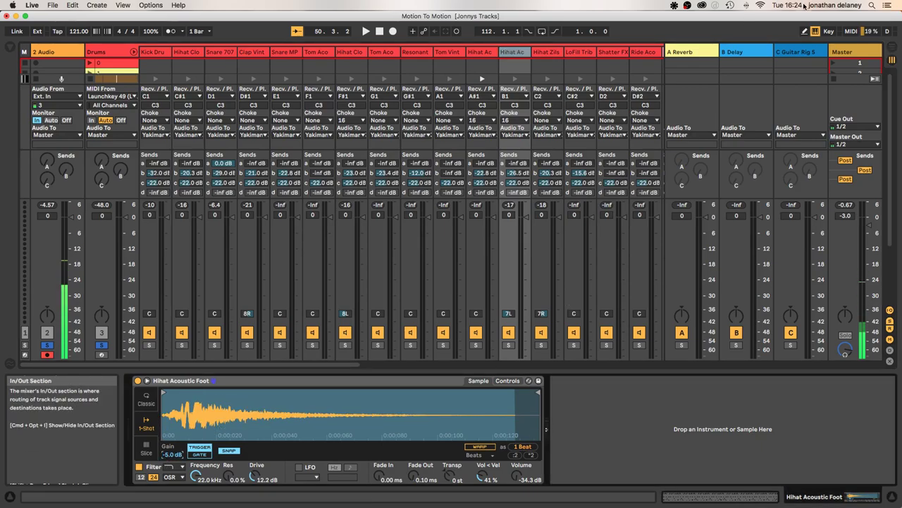
pyautogui.click(555, 55)
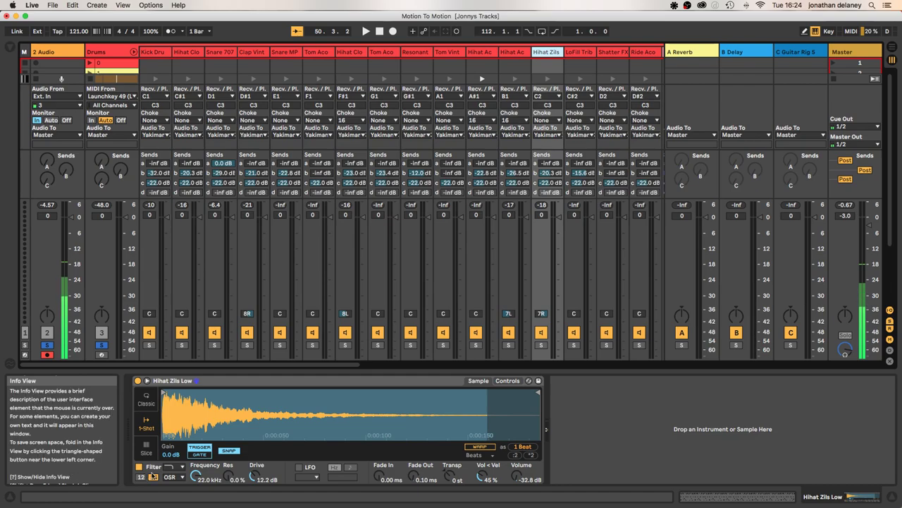
pyautogui.click(169, 456)
pyautogui.write('-')
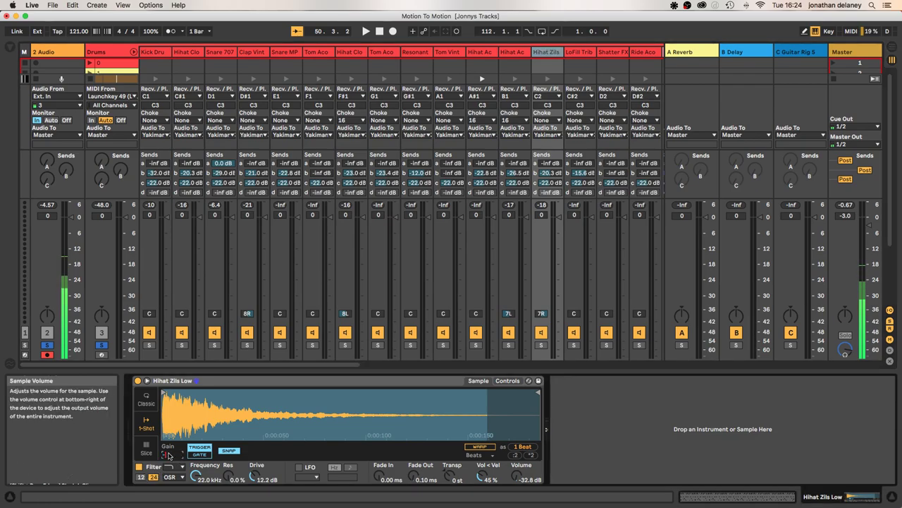
pyautogui.write('5')
pyautogui.press('Return')
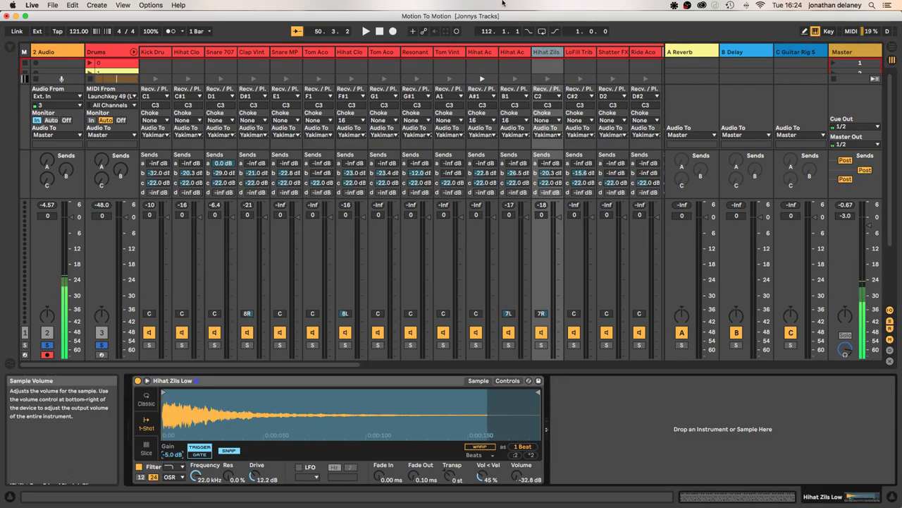
# Step: Set the sample gain of the LoFill Tribe and Shatter FX Simplers to -5.0 dB
pyautogui.click(580, 51)
pyautogui.click(169, 456)
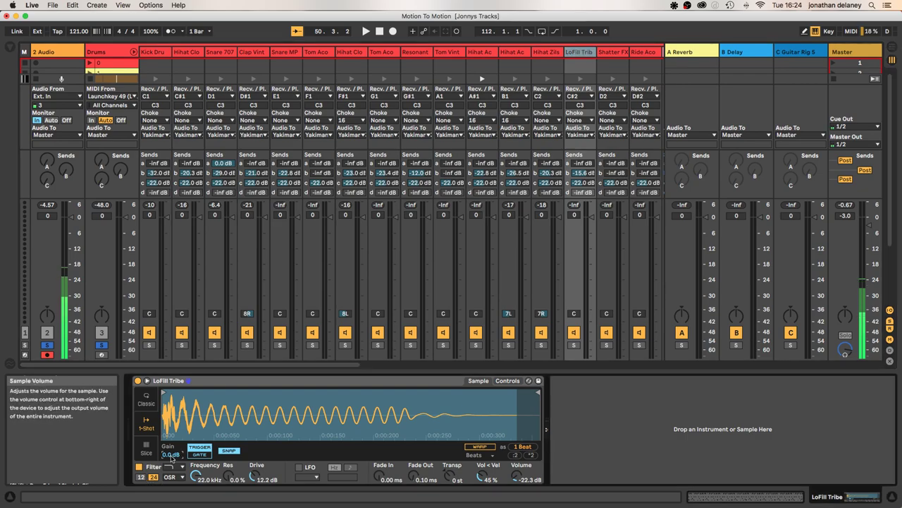
pyautogui.write('-25')
pyautogui.press('Return')
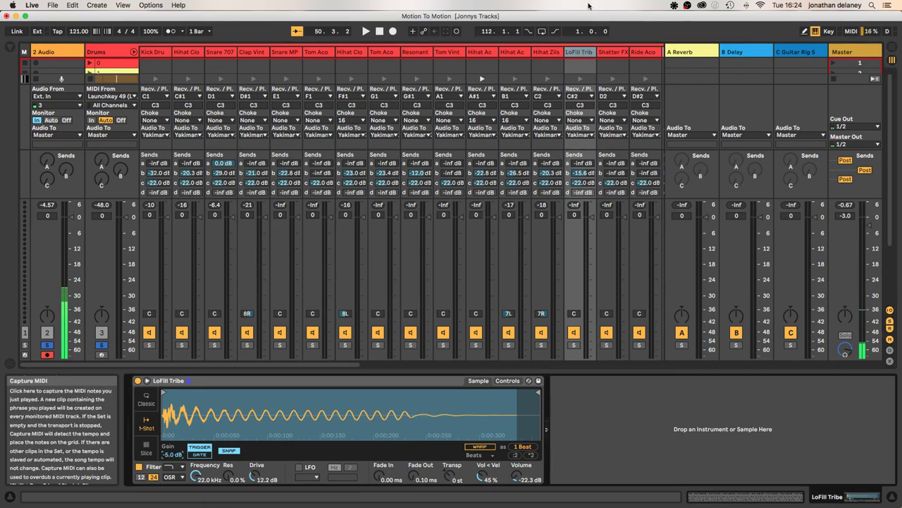
pyautogui.click(611, 52)
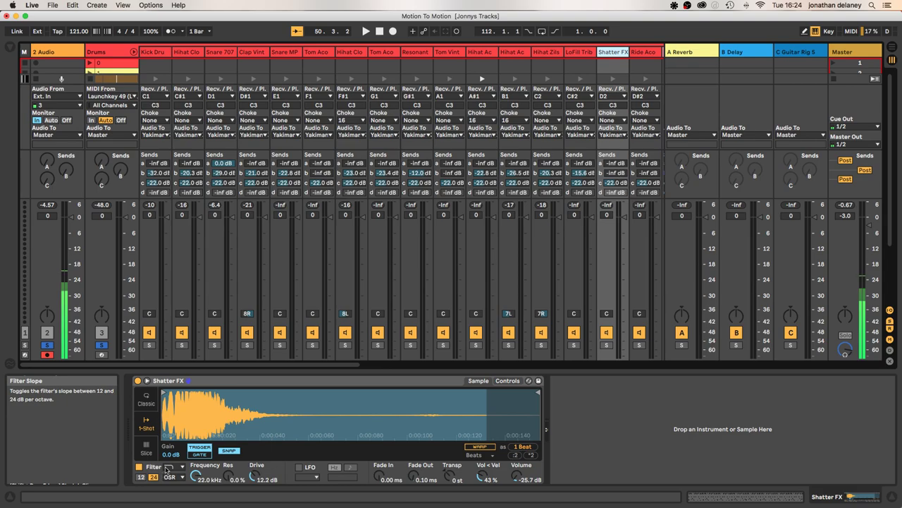
pyautogui.click(169, 455)
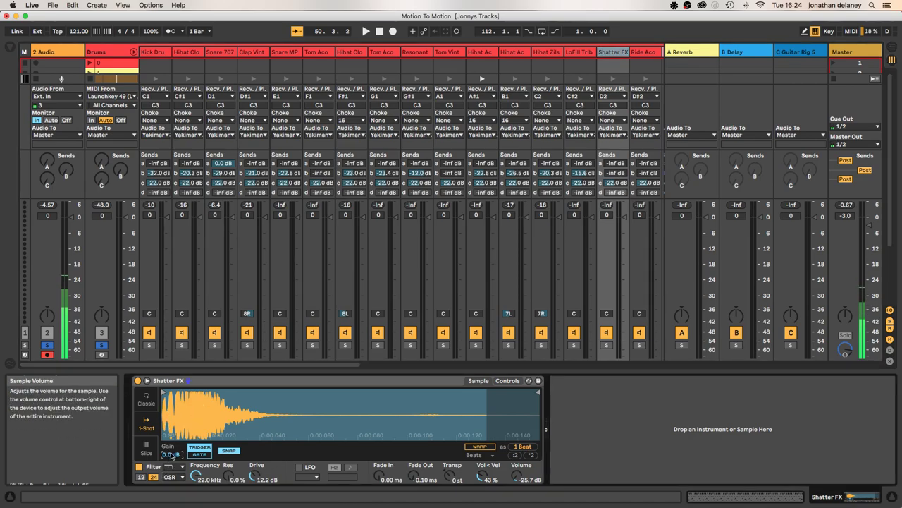
pyautogui.write('-5')
pyautogui.press('Return')
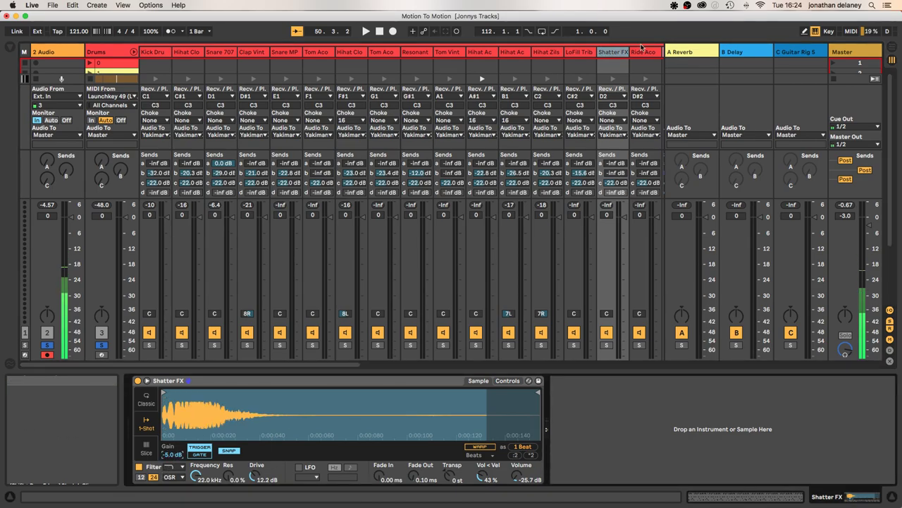
# Step: Set the sample gain of the Ride Acoustic Yakiman Simpler to -5.0 dB
pyautogui.press('Right')
pyautogui.click(169, 455)
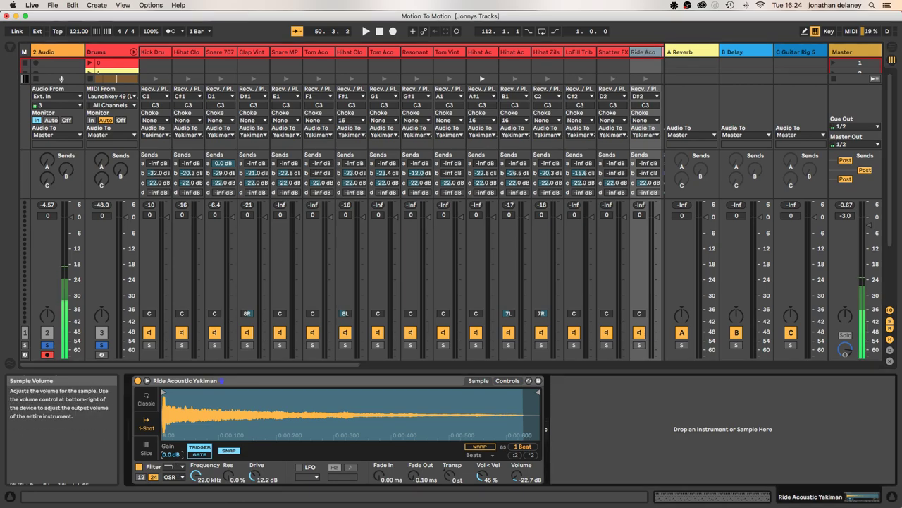
pyautogui.write('-5')
pyautogui.press('Return')
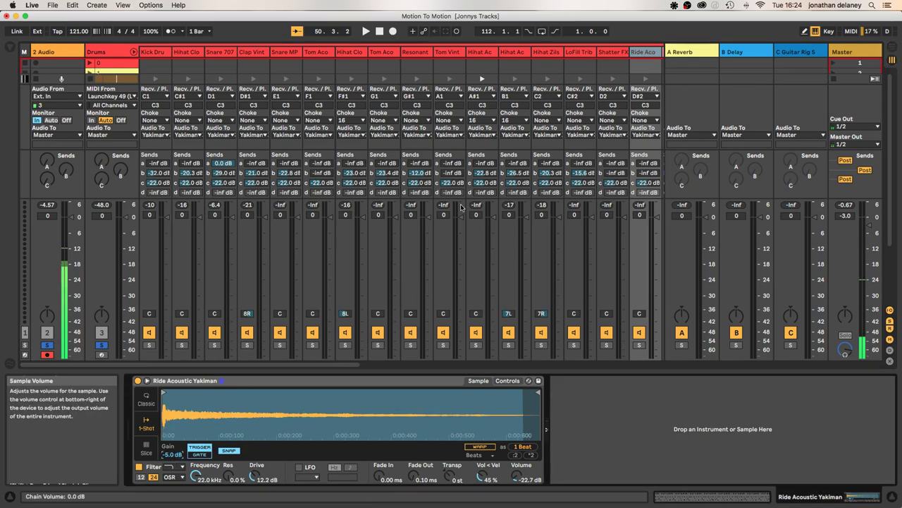
# Step: Play the set from around bar 31 and check the levels of the Drums track and its chains, collapsing the chains
pyautogui.hscroll(8, 459, 176)
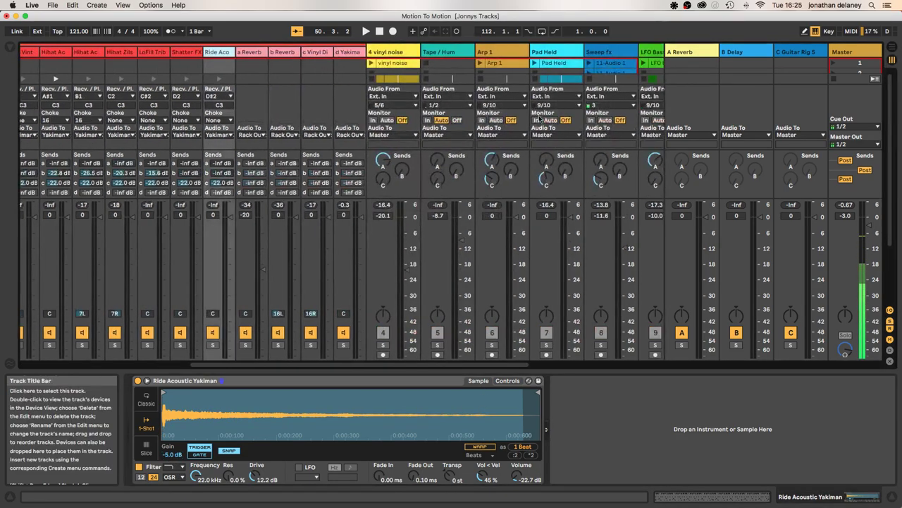
pyautogui.hscroll(-8, 274, 234)
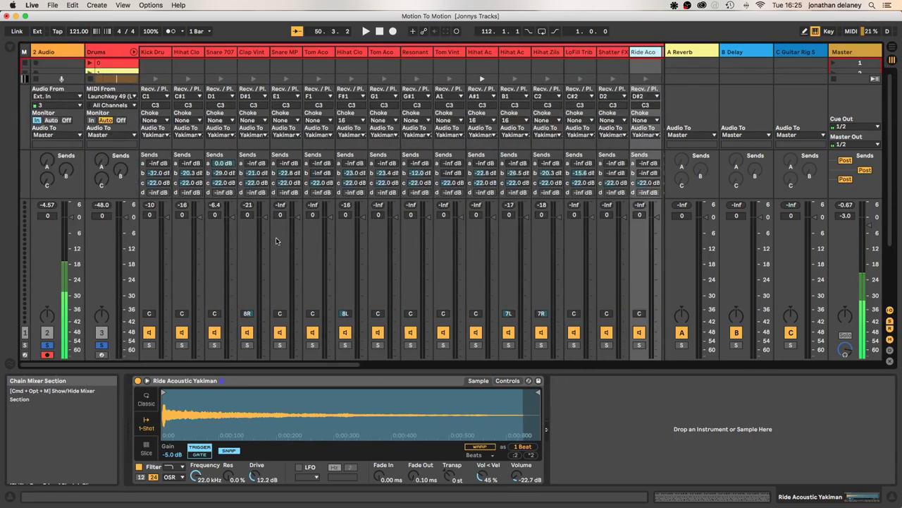
pyautogui.press('space')
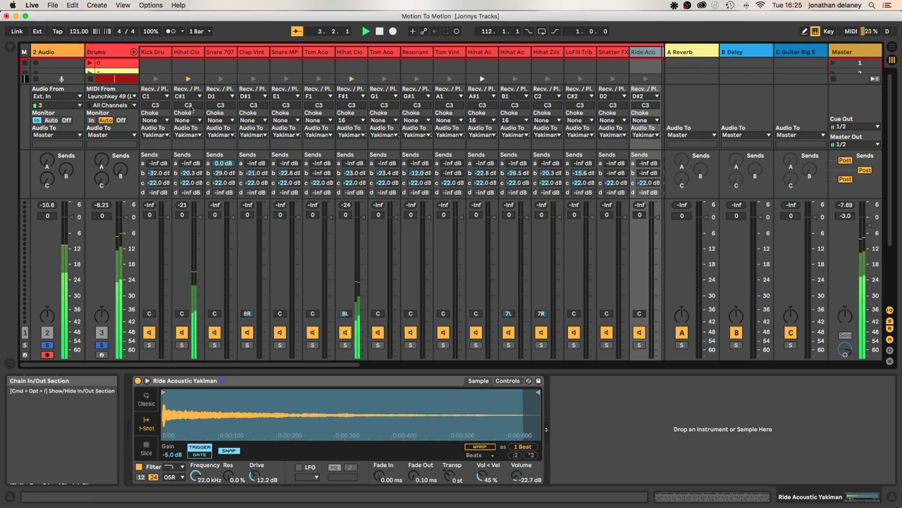
pyautogui.press('Tab')
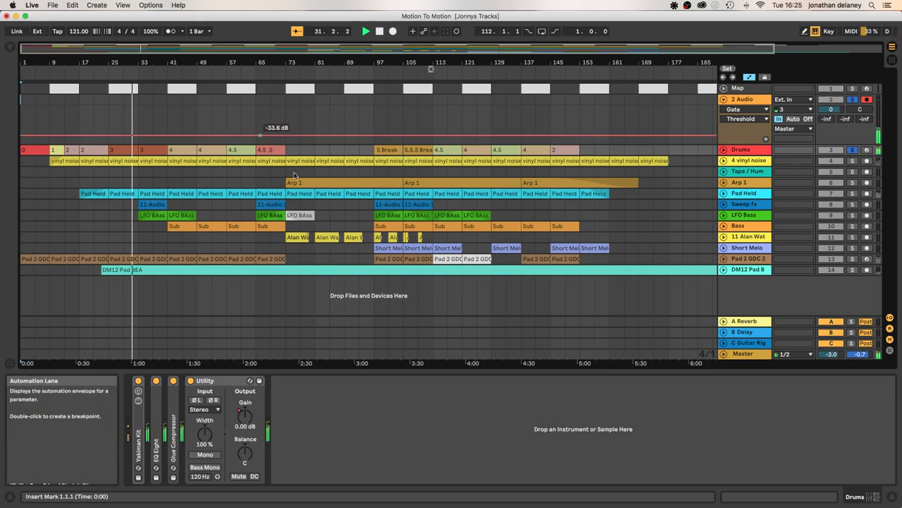
pyautogui.press('Tab')
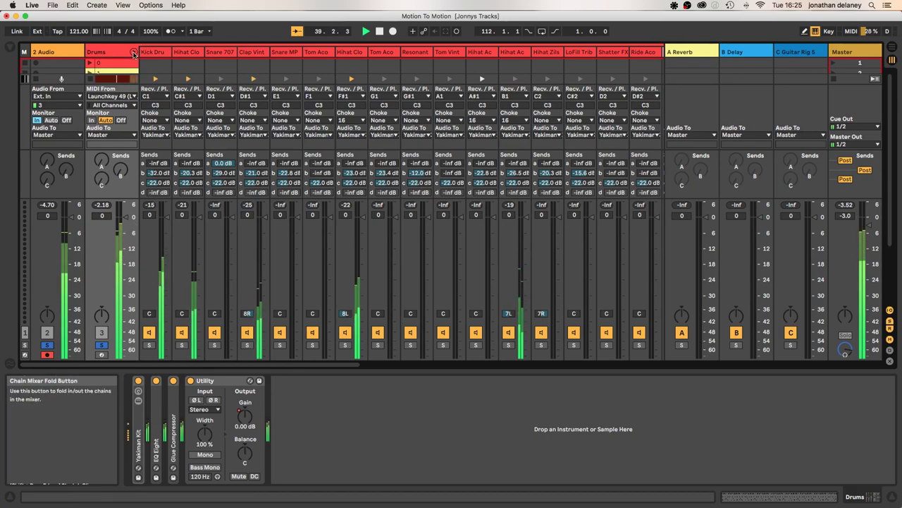
pyautogui.click(133, 52)
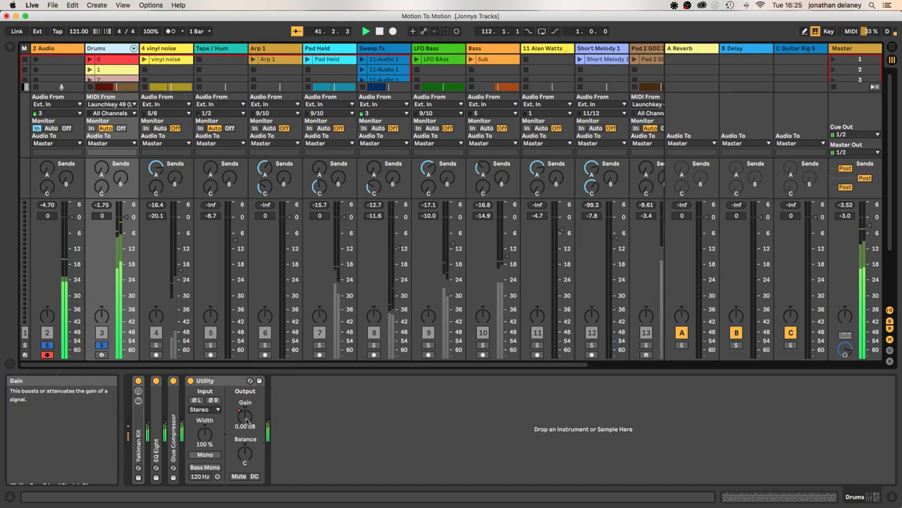
pyautogui.press('Tab')
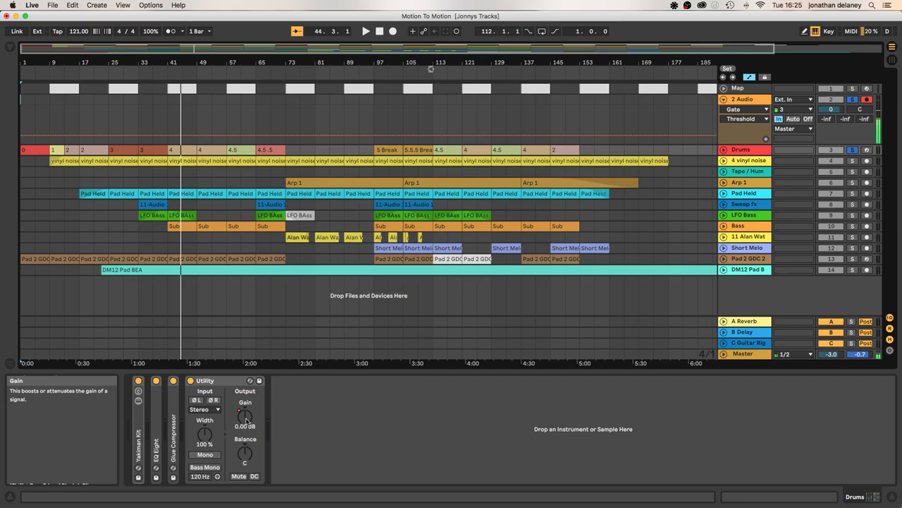
pyautogui.press('Tab')
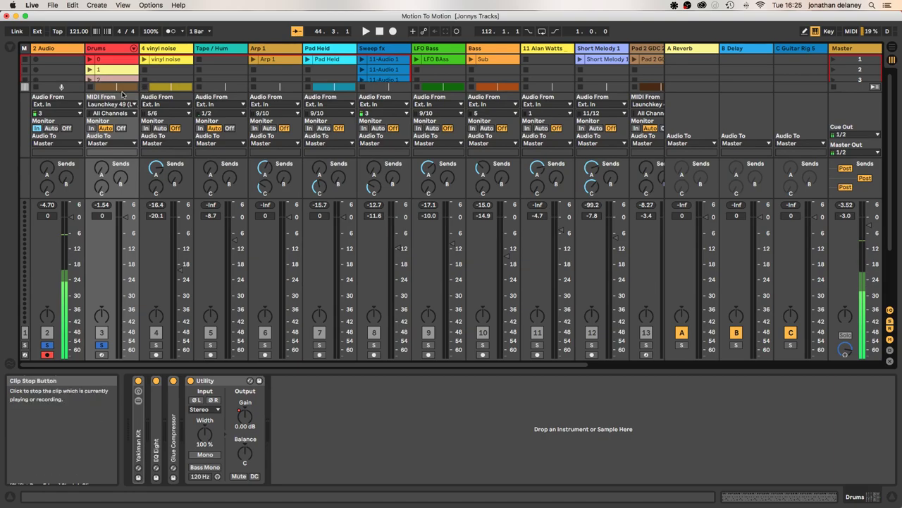
# Step: Unfold the Drums chains, examine the Simplers from Kick Drum to Clap Vintage Yakiman, and collapse the chains
pyautogui.click(132, 51)
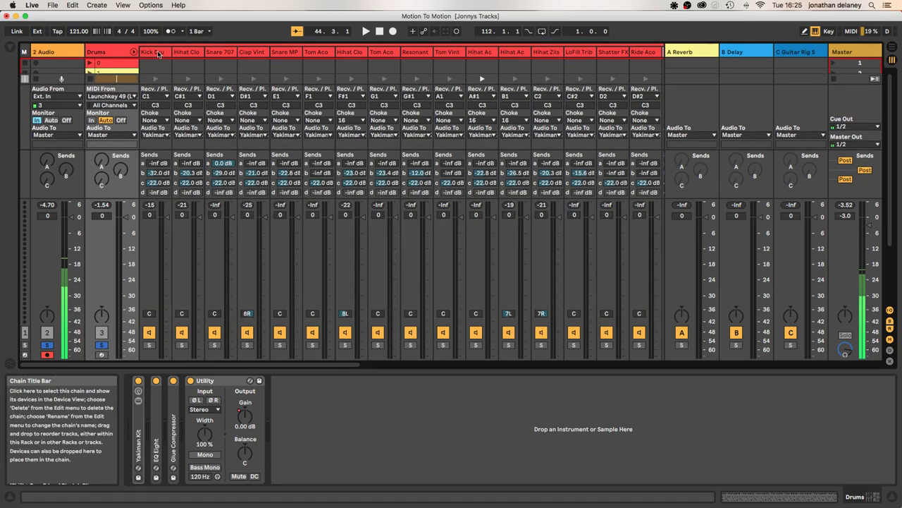
pyautogui.click(153, 51)
pyautogui.click(186, 52)
pyautogui.click(220, 53)
pyautogui.click(252, 52)
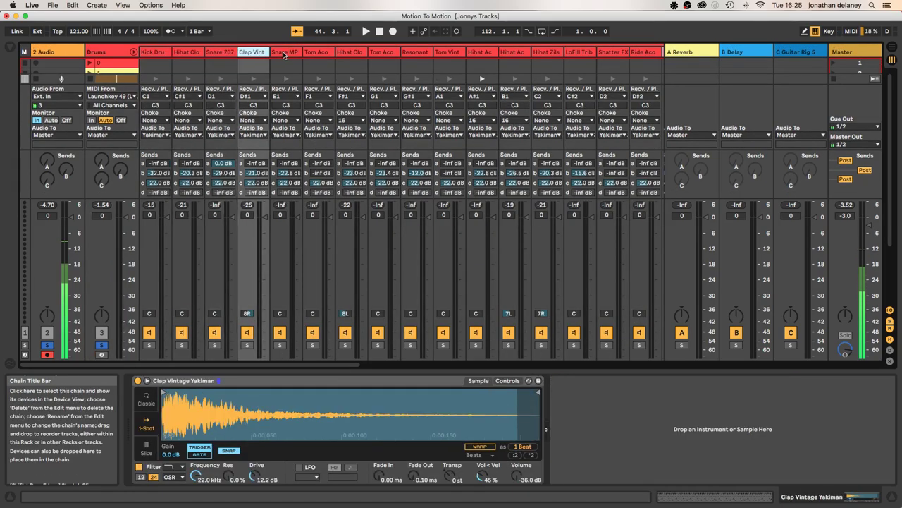
pyautogui.click(134, 53)
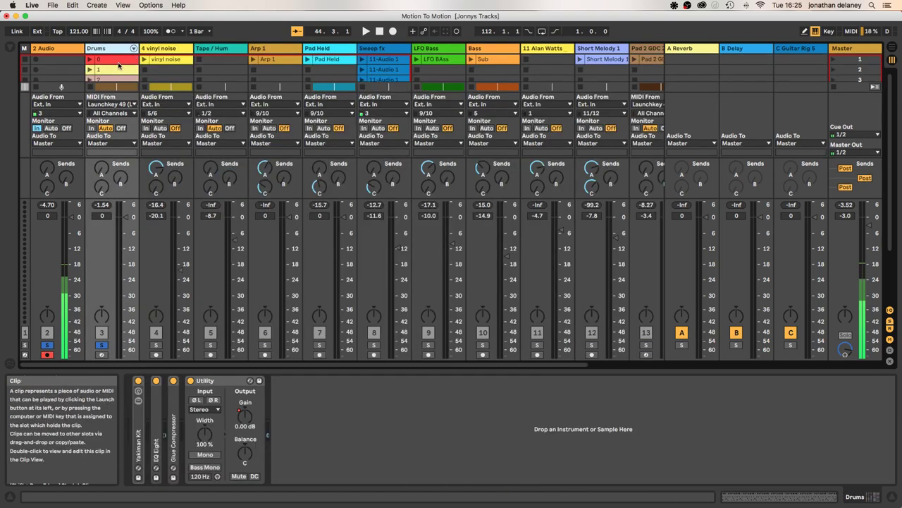
# Step: Unfold the Drums track in Arrangement View to inspect its Utility Gain automation
pyautogui.doubleClick(118, 48)
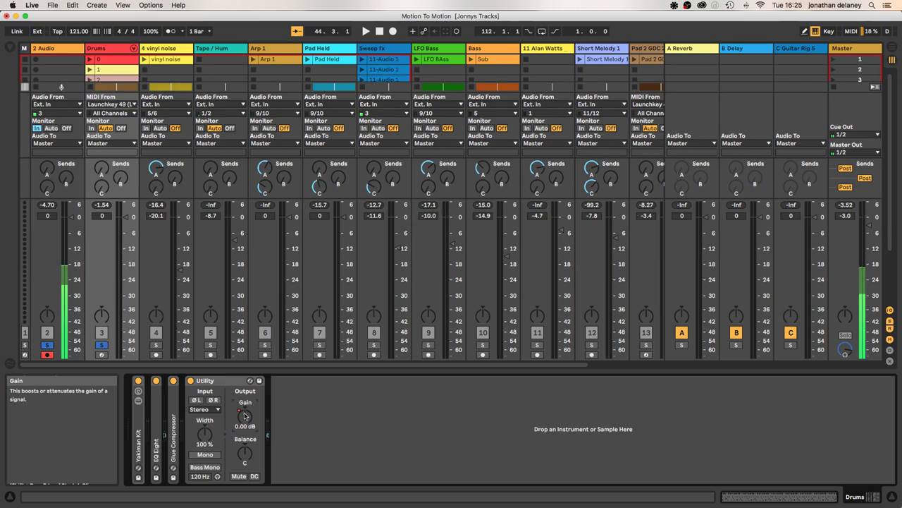
pyautogui.press('Tab')
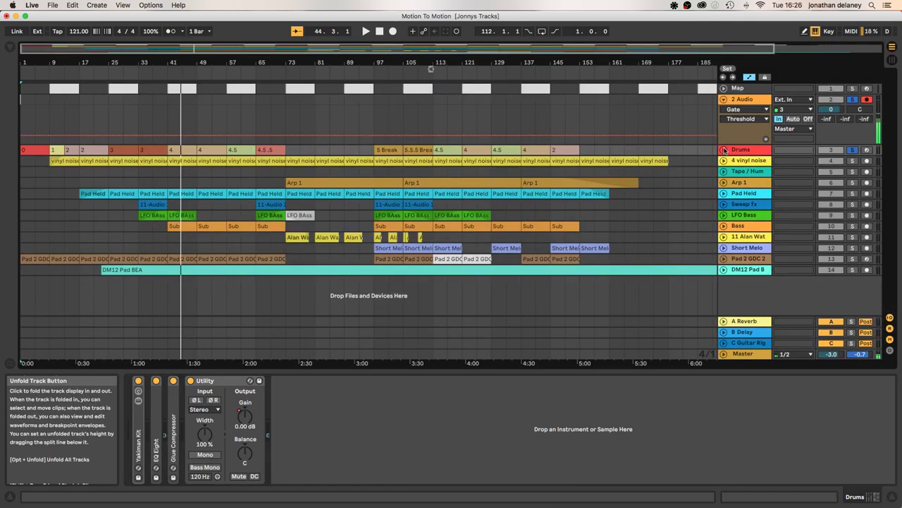
pyautogui.click(724, 149)
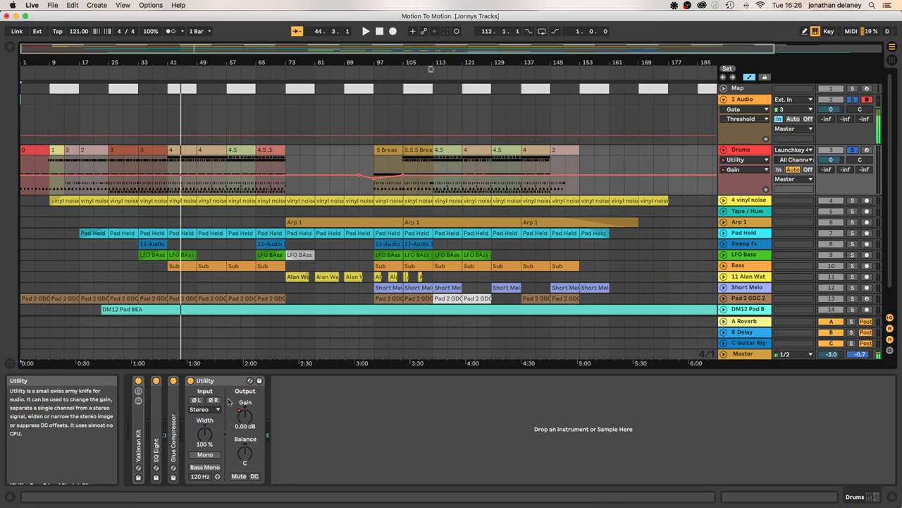
# Step: Insert a second Utility on the Drums track between the Glue Compressor and the existing Utility, and set its gain to -3.00 dB
pyautogui.click(11, 48)
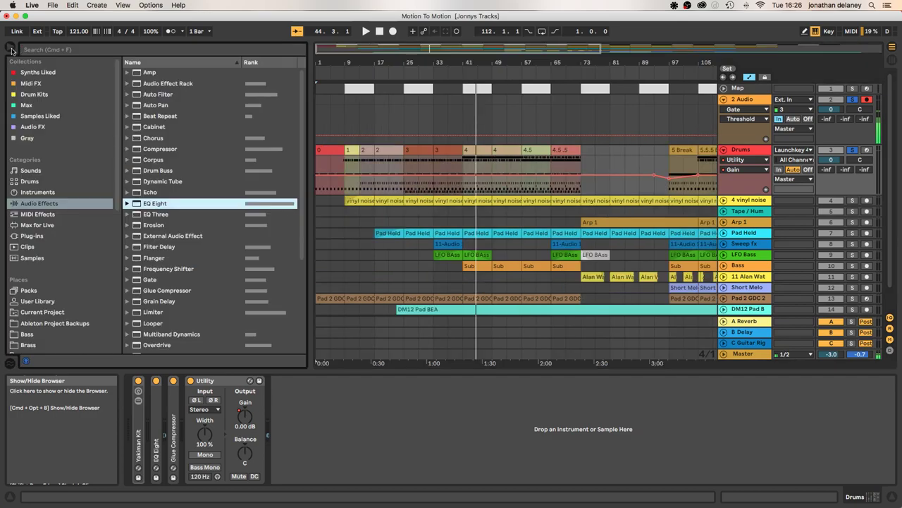
pyautogui.scroll(-5, 177, 212)
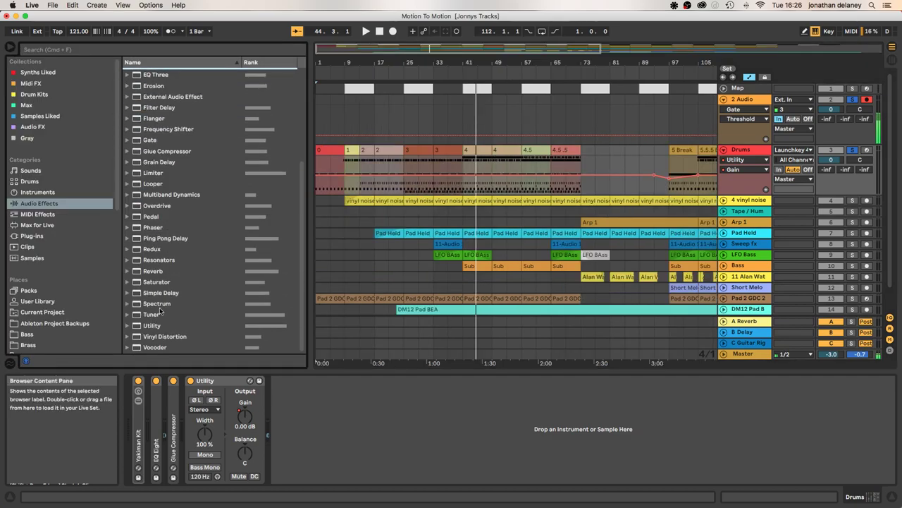
pyautogui.click(157, 326)
pyautogui.moveTo(264, 379); pyautogui.dragTo(185, 396)
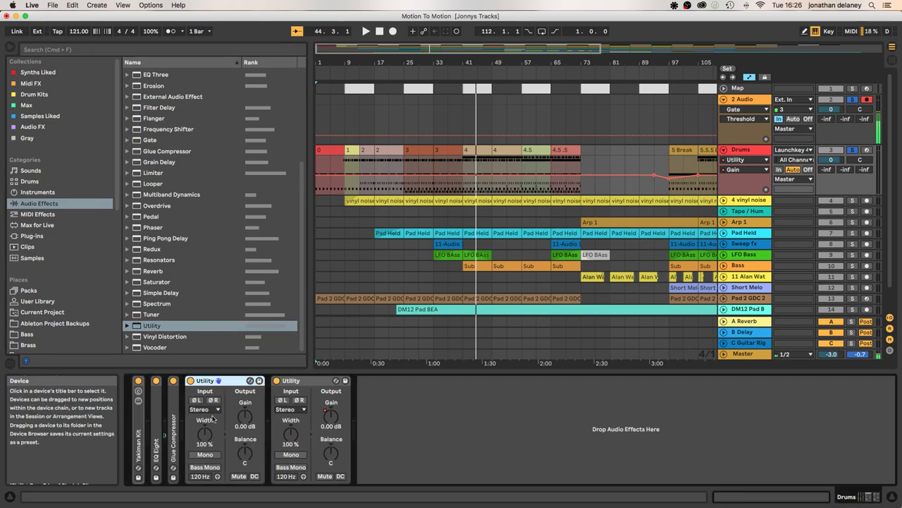
pyautogui.click(246, 426)
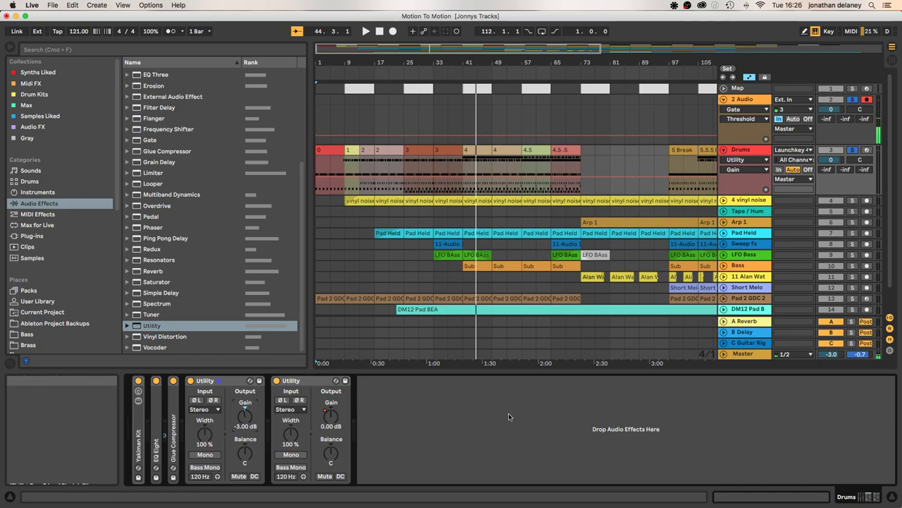
# Step: Play the set from the start and then from early in the arrangement, checking the Drums track's peak level in the mixer
pyautogui.press('Tab')
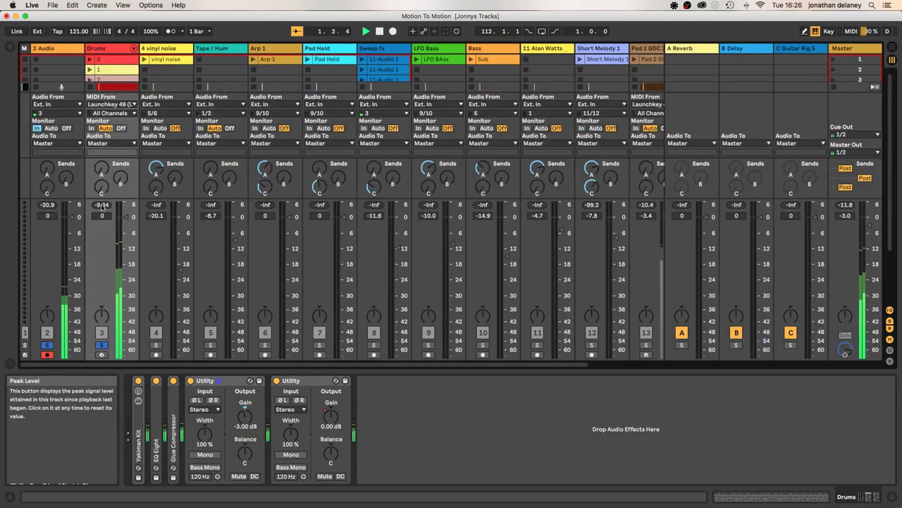
pyautogui.press('Tab')
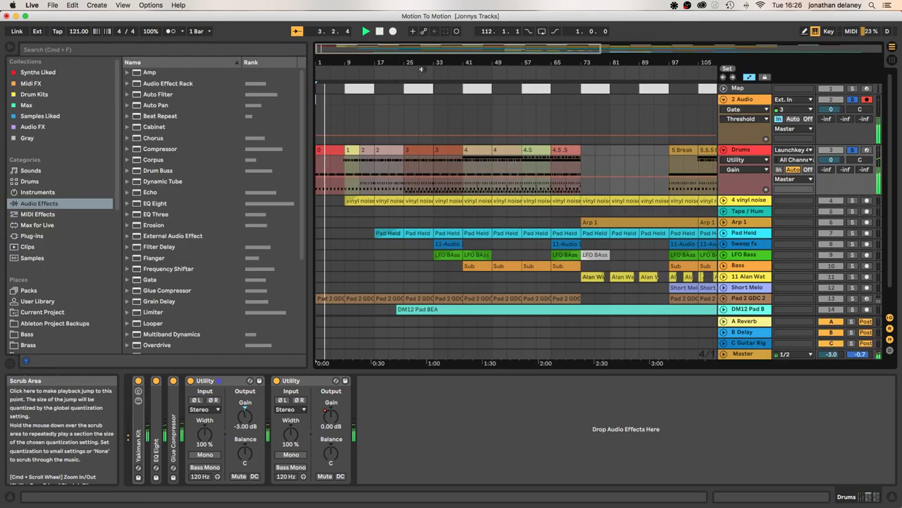
pyautogui.click(422, 69)
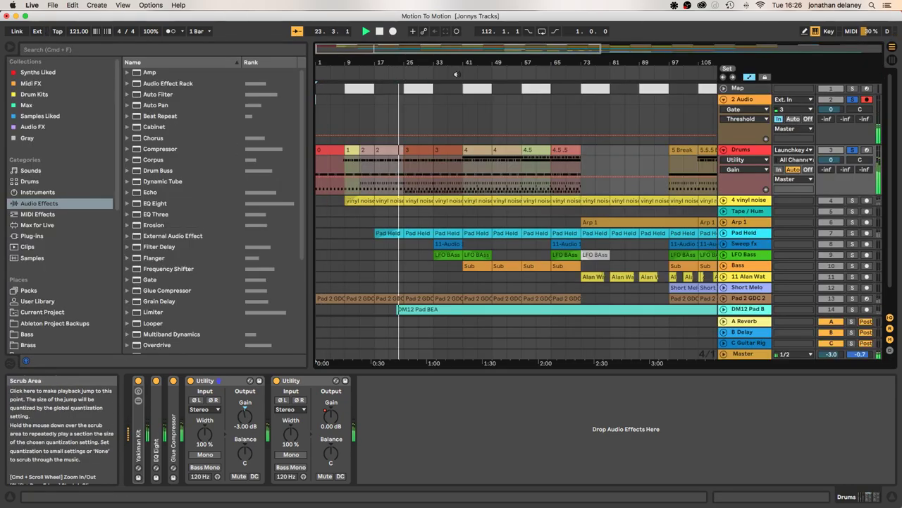
pyautogui.press('Tab')
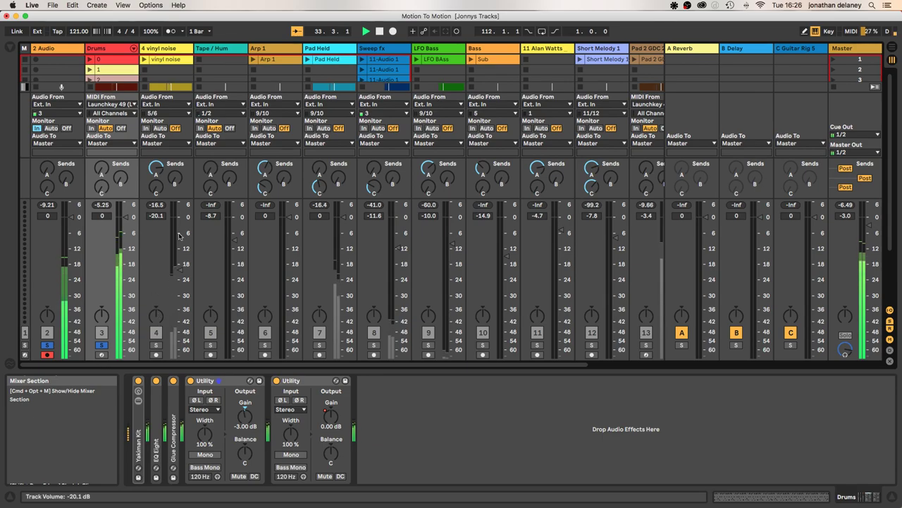
# Step: Solo the 4 vinyl noise track alongside the Drums and show its device chain
pyautogui.click(157, 344)
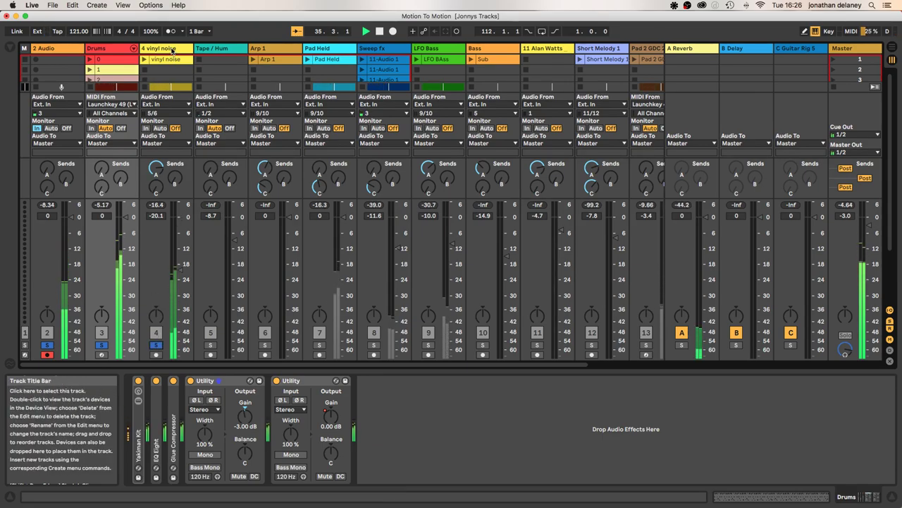
pyautogui.hscroll(5, 170, 49)
pyautogui.hscroll(-5, 166, 51)
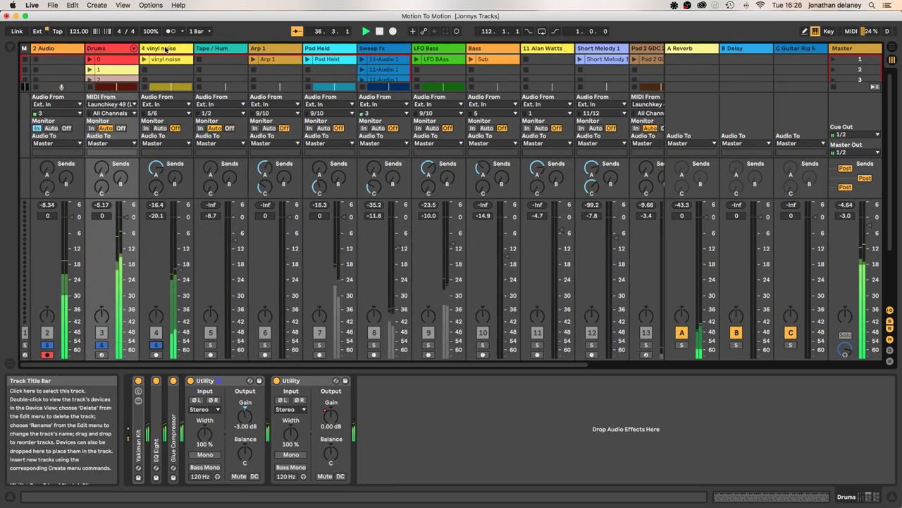
pyautogui.click(161, 49)
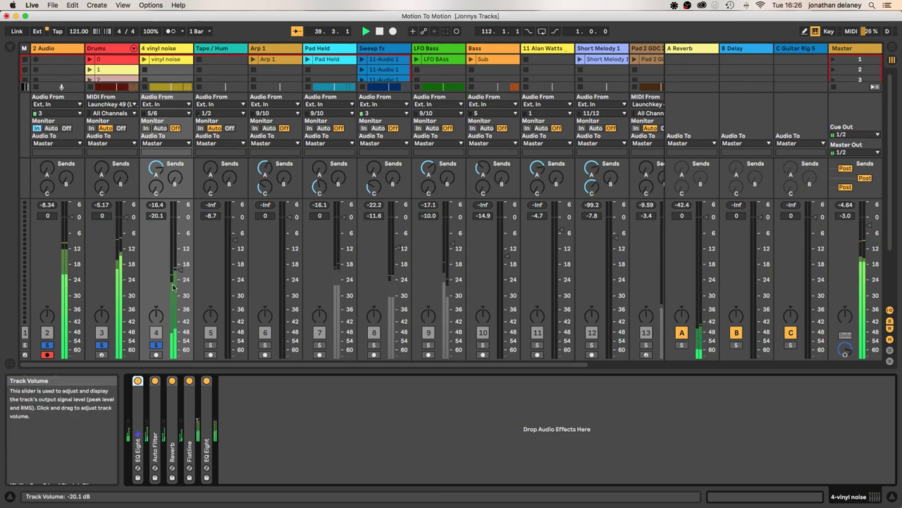
# Step: Examine the vinyl noise clip and the first EQ Eight and Reverb on the 4 vinyl noise track, folding the devices again
pyautogui.doubleClick(173, 60)
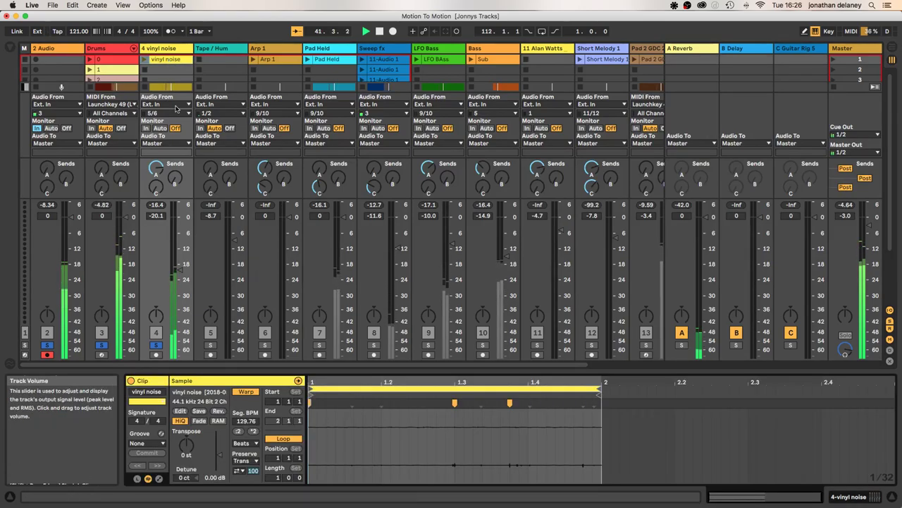
pyautogui.click(173, 50)
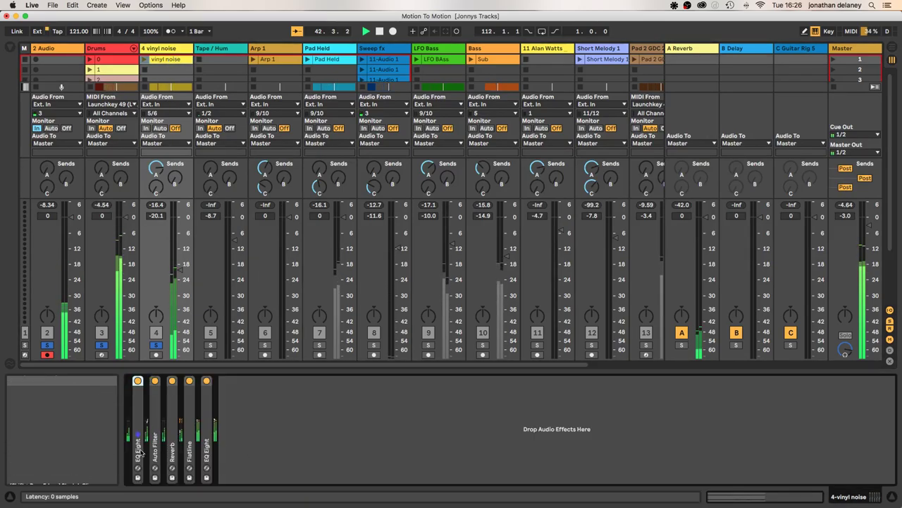
pyautogui.doubleClick(137, 447)
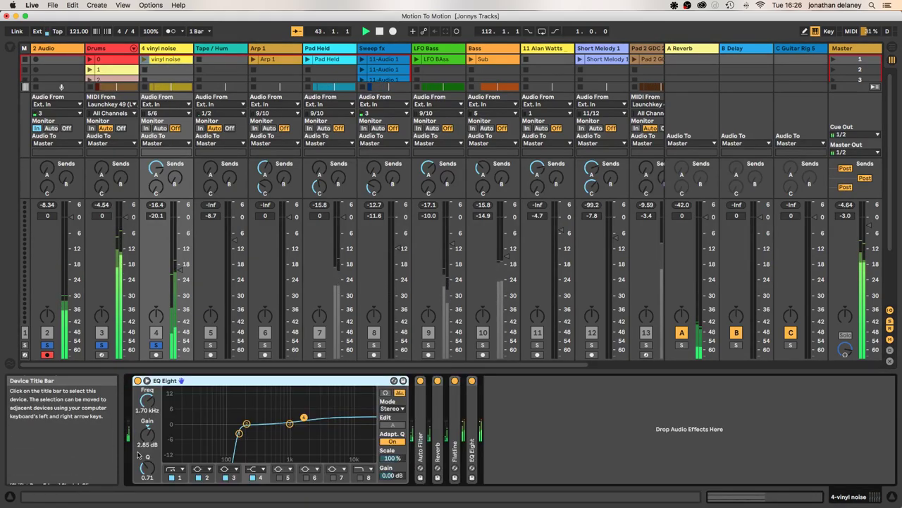
pyautogui.doubleClick(341, 380)
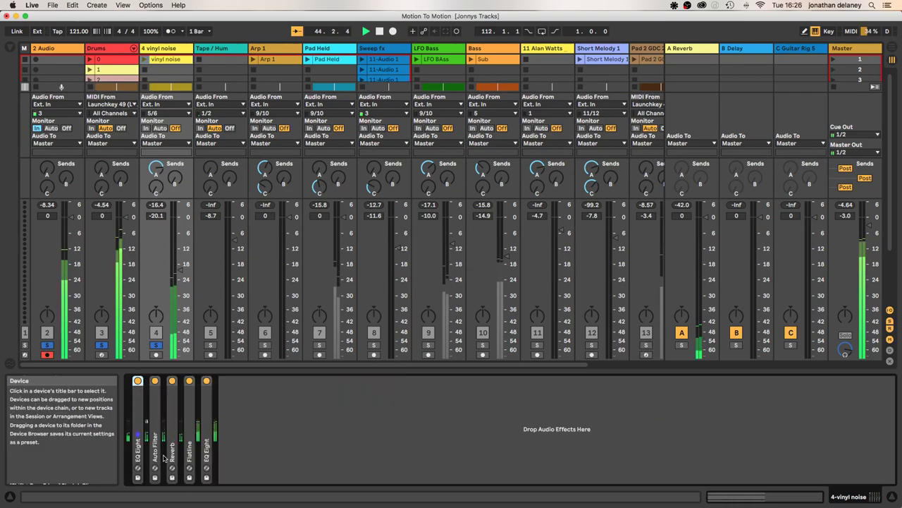
pyautogui.doubleClick(171, 457)
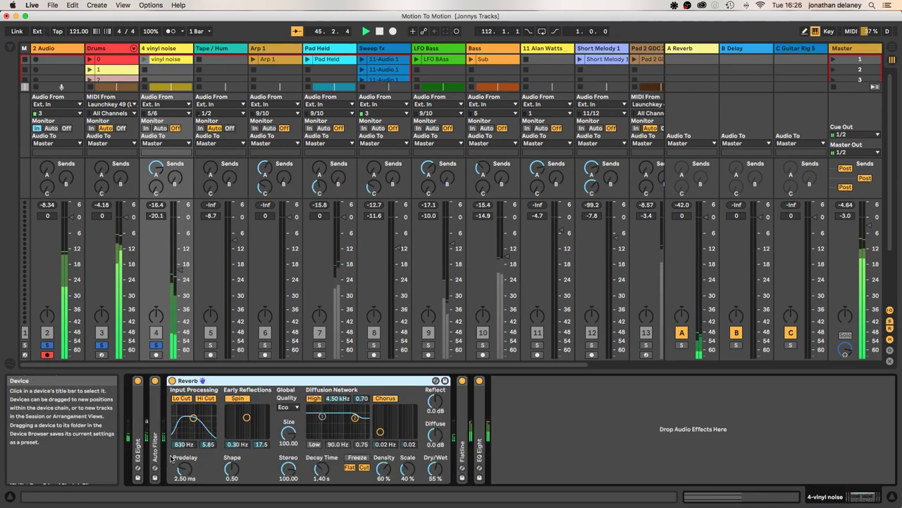
pyautogui.doubleClick(265, 378)
# Step: Reset Flatline's mid and low output gains to 0.00 dB and the 4 vinyl noise track's volume to 0 dB
pyautogui.doubleClick(189, 440)
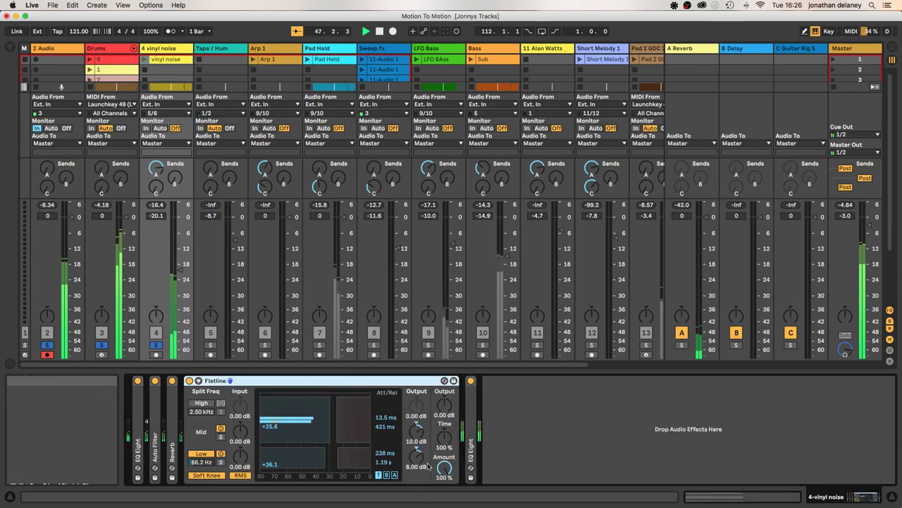
pyautogui.doubleClick(416, 426)
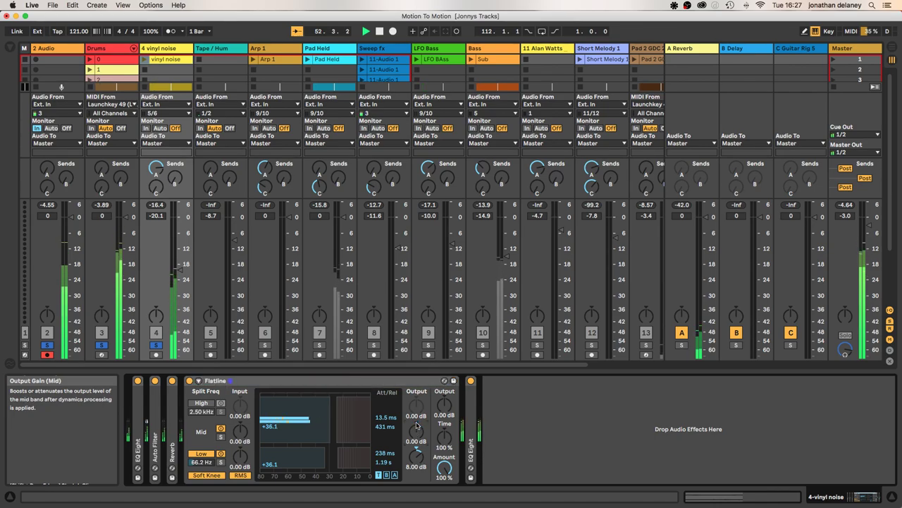
pyautogui.doubleClick(416, 452)
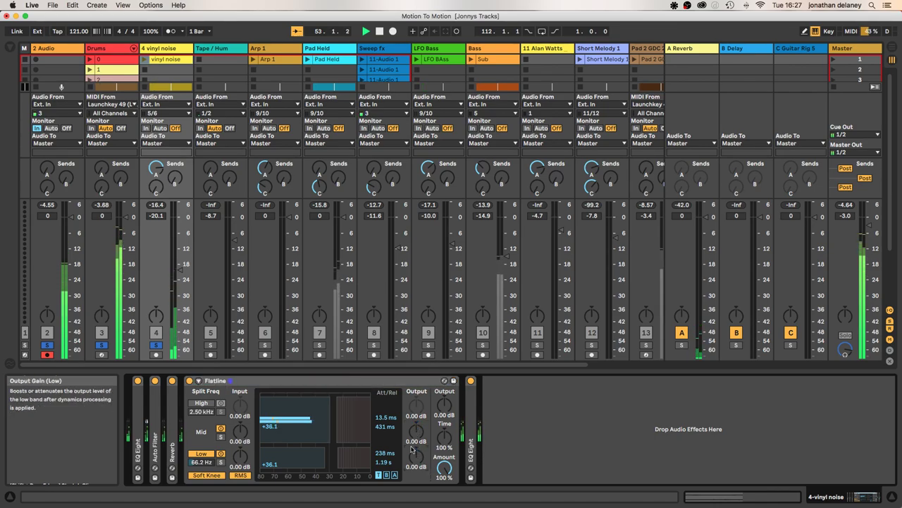
pyautogui.doubleClick(178, 272)
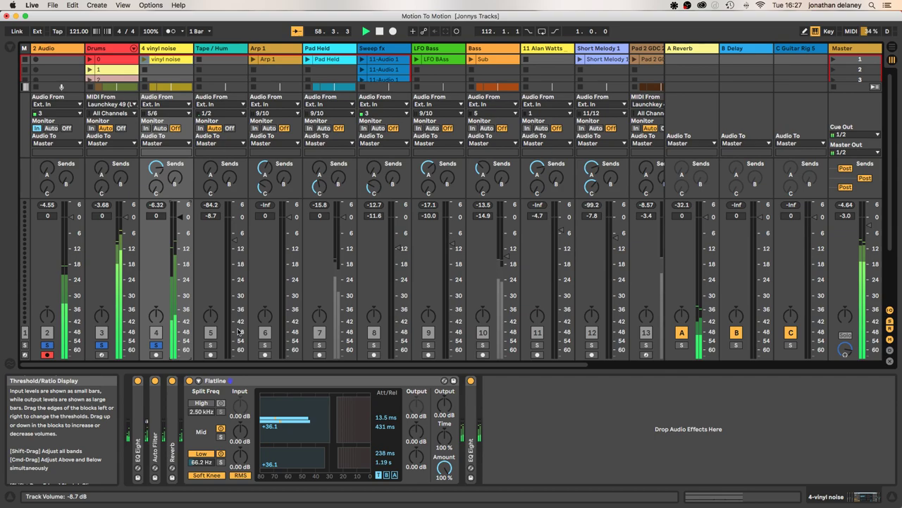
pyautogui.doubleClick(340, 385)
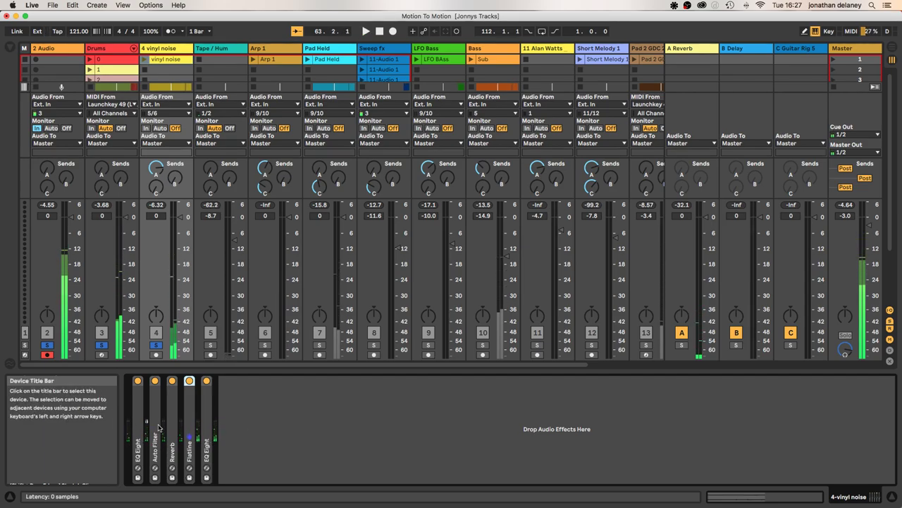
# Step: Play the set from around bar 27 and check the 4 vinyl noise track's level in the mixer
pyautogui.click(167, 48)
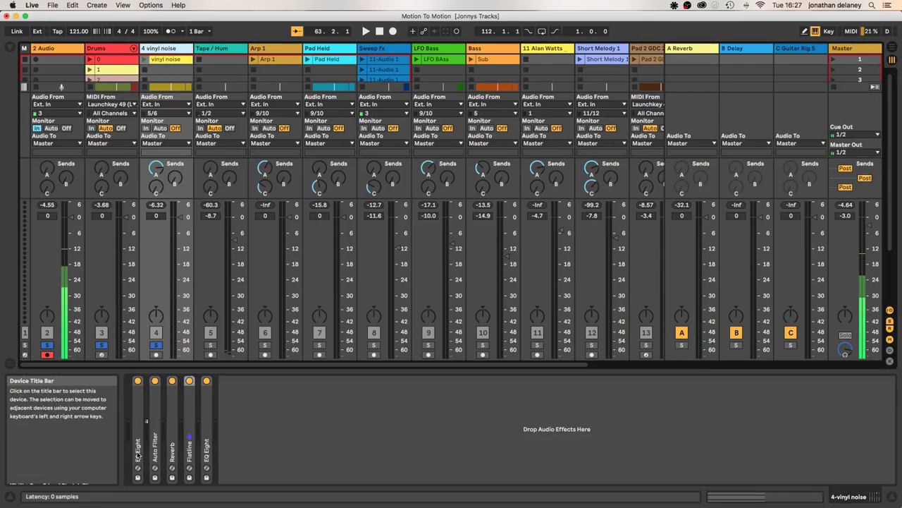
pyautogui.press('space')
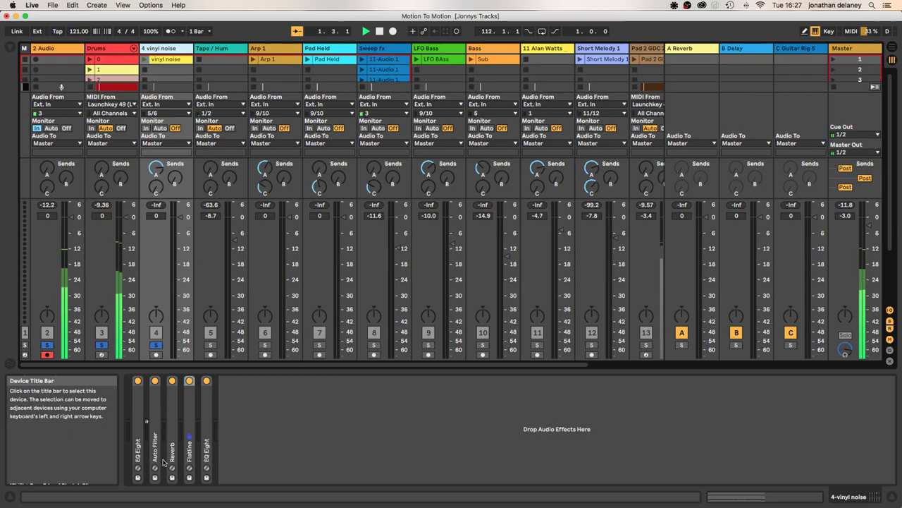
pyautogui.press('Tab')
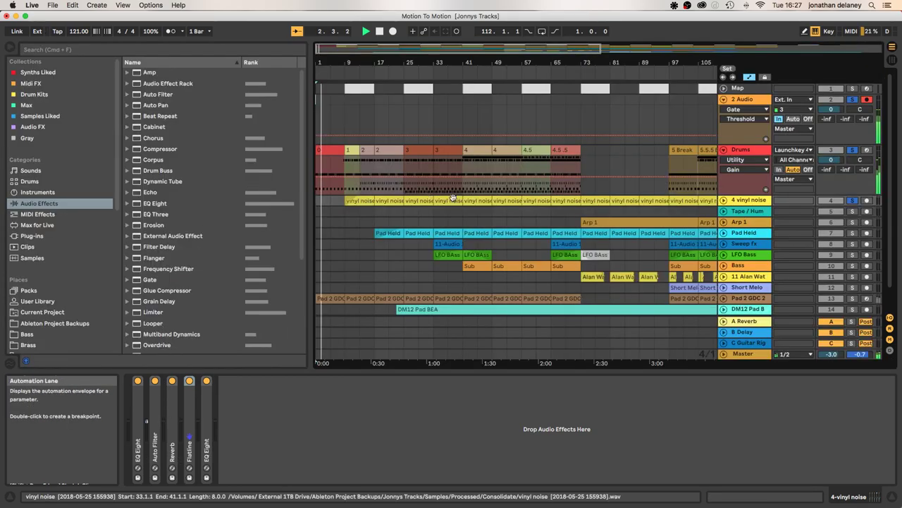
pyautogui.click(417, 64)
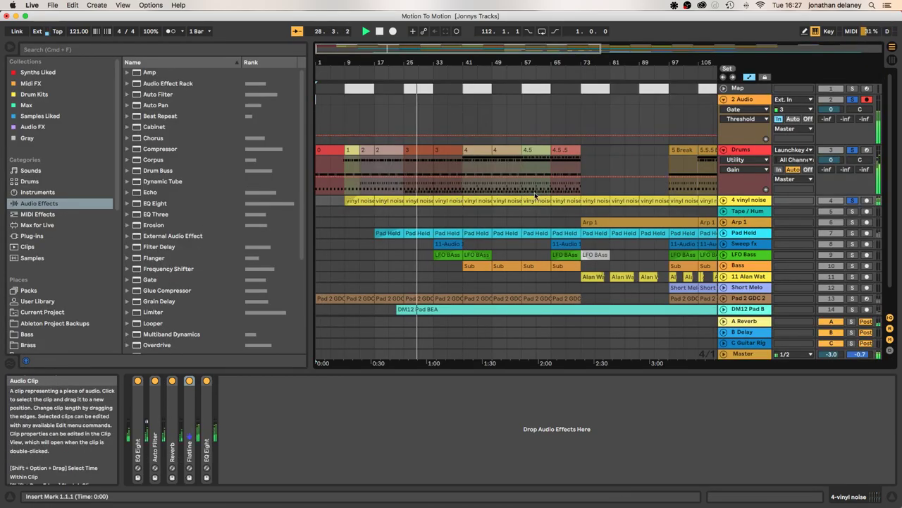
pyautogui.press('Tab')
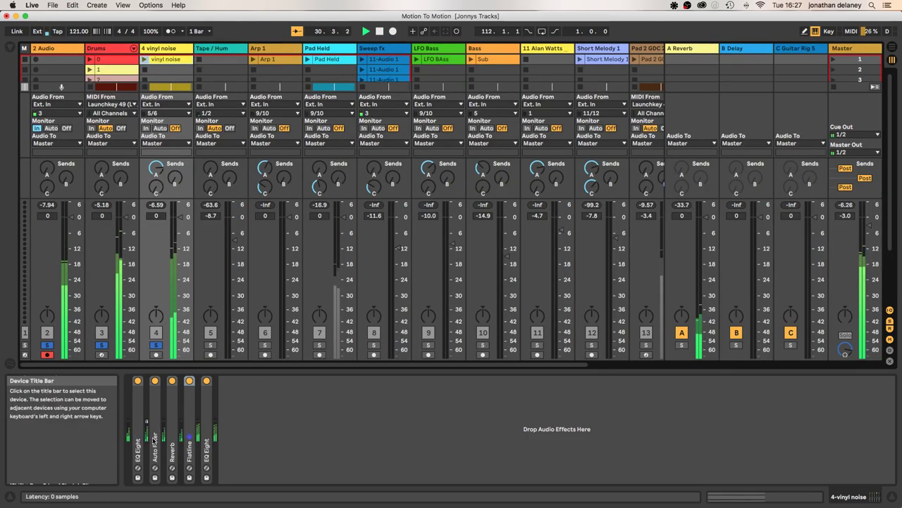
# Step: Unfold the Reverb and Flatline on the 4 vinyl noise track to inspect their settings, folding each one again
pyautogui.doubleClick(177, 442)
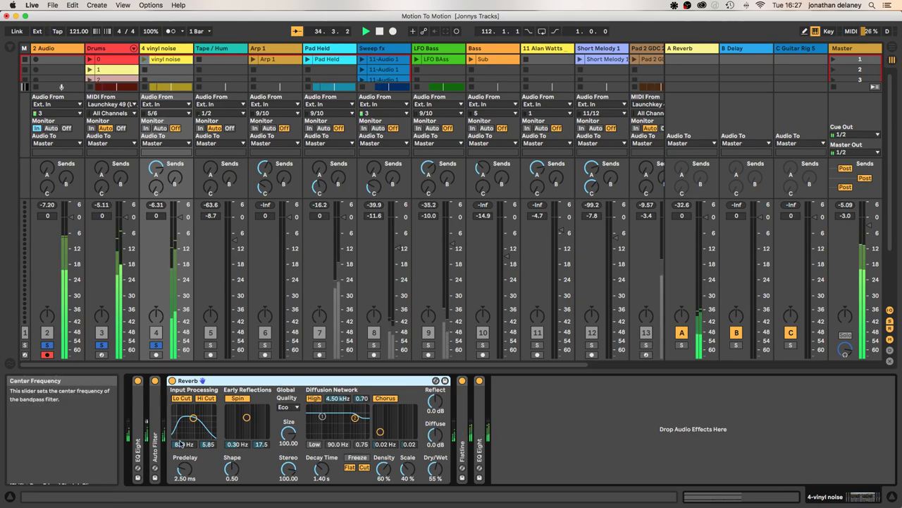
pyautogui.doubleClick(249, 380)
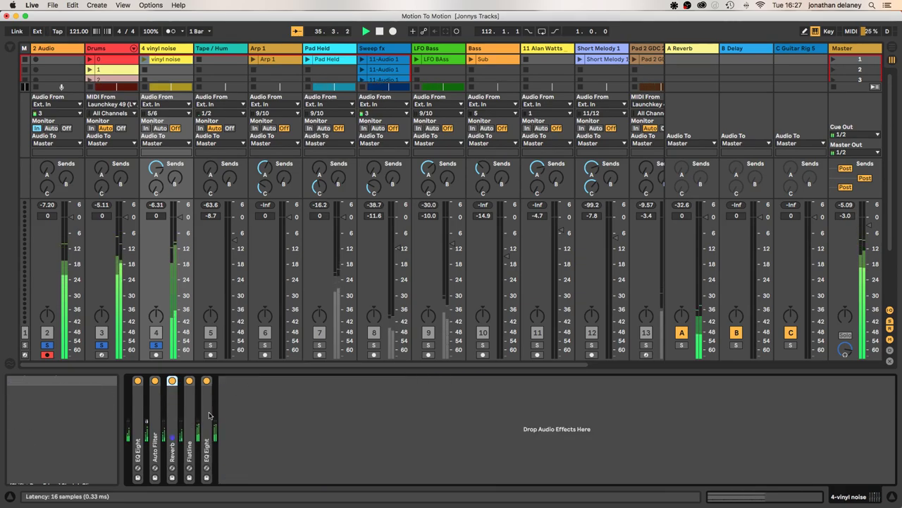
pyautogui.doubleClick(189, 382)
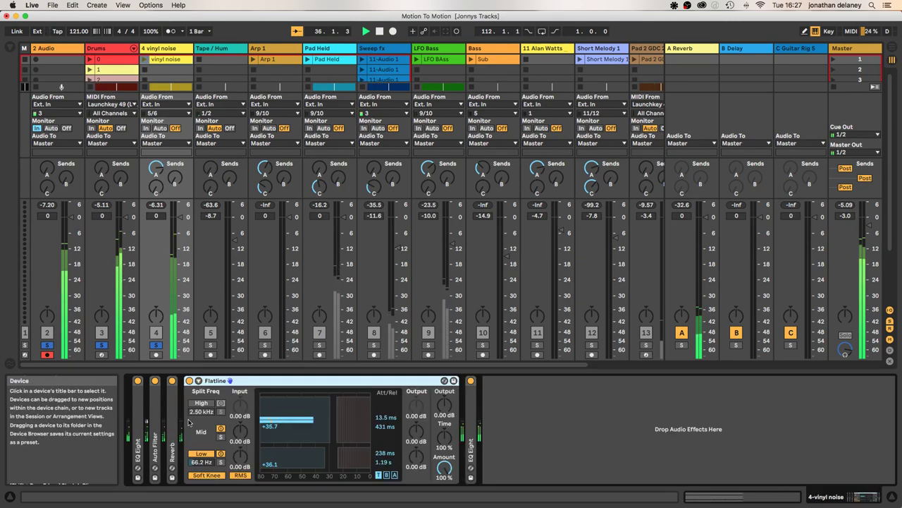
pyautogui.doubleClick(358, 380)
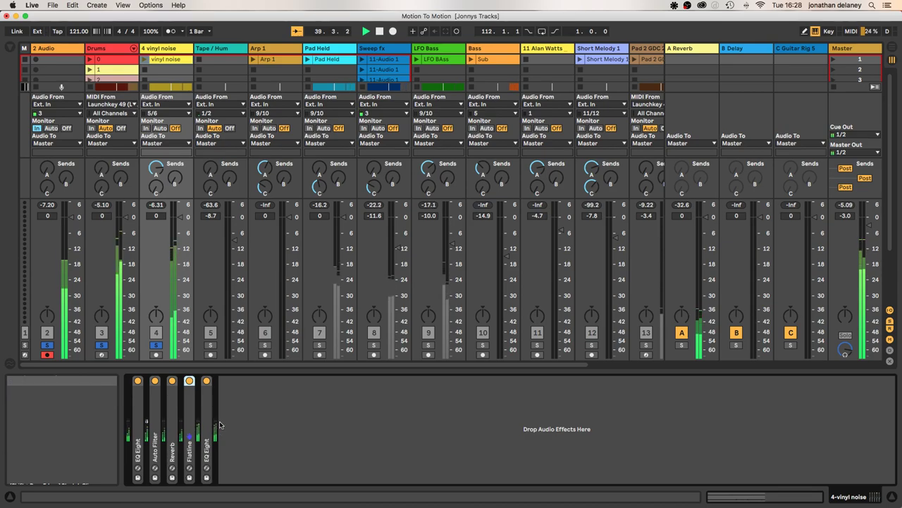
pyautogui.doubleClick(192, 431)
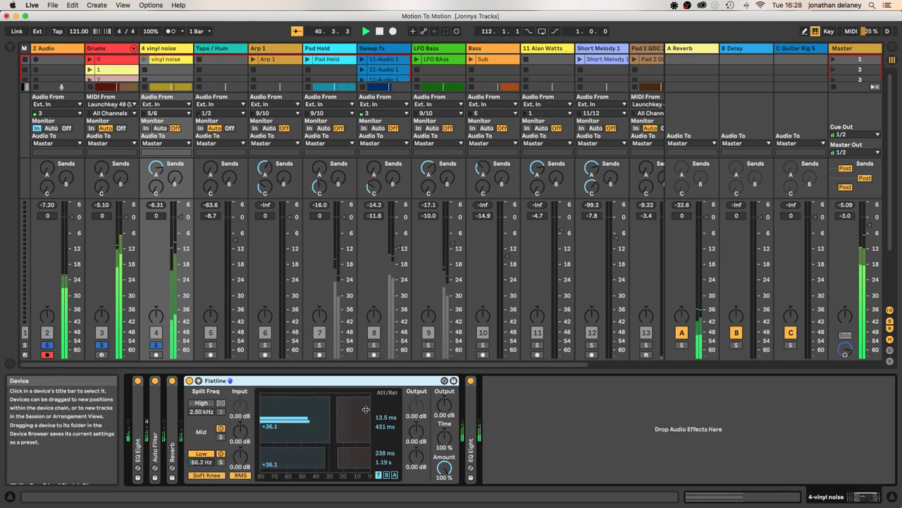
pyautogui.doubleClick(326, 381)
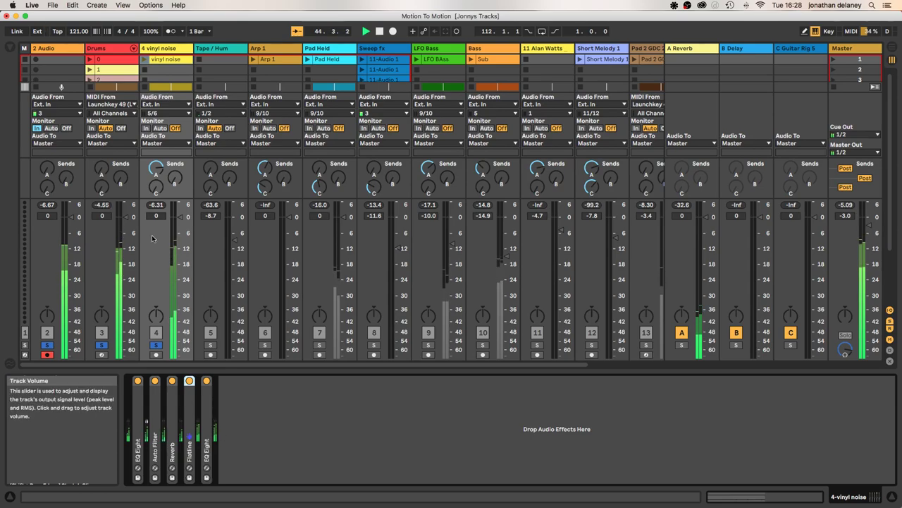
# Step: Pull the 4 vinyl noise track's volume down to -inf and restore it to 0 dB
pyautogui.moveTo(182, 221); pyautogui.dragTo(181, 356)
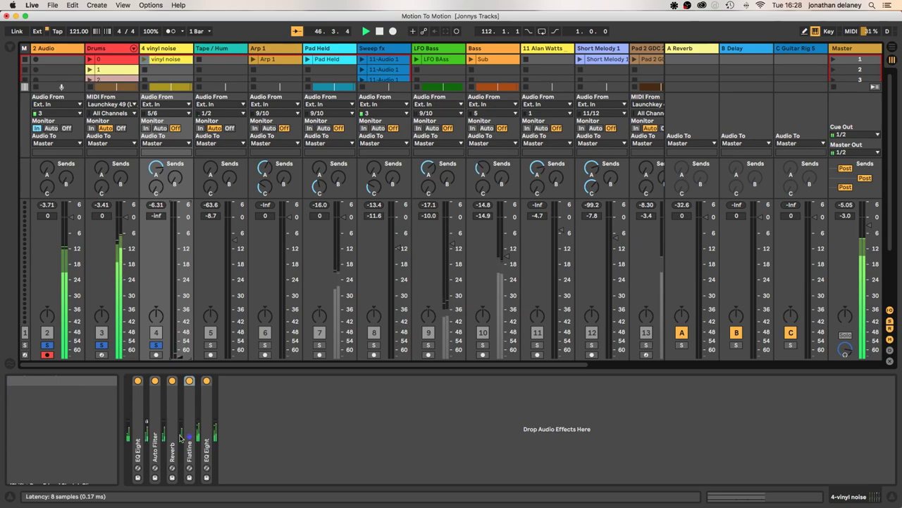
pyautogui.doubleClick(180, 357)
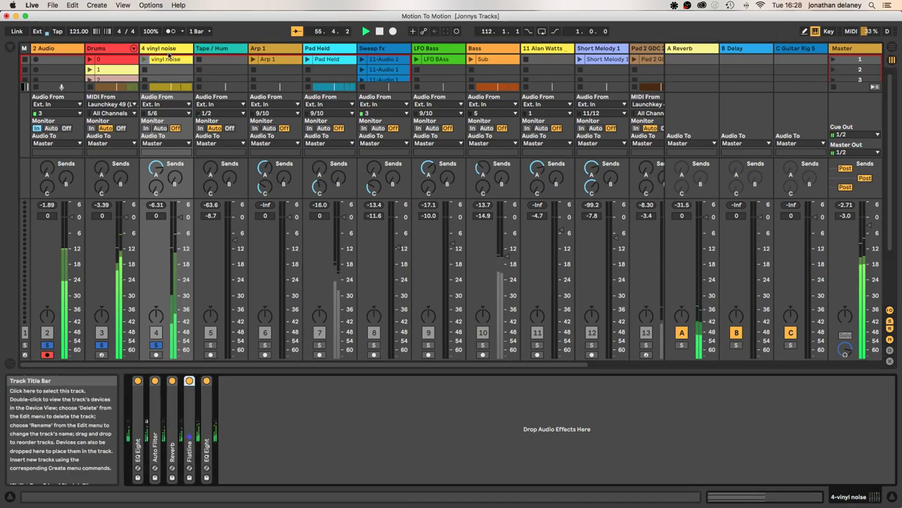
# Step: Try a lower clip gain on the vinyl noise clip and return it to 0 dB
pyautogui.click(165, 59)
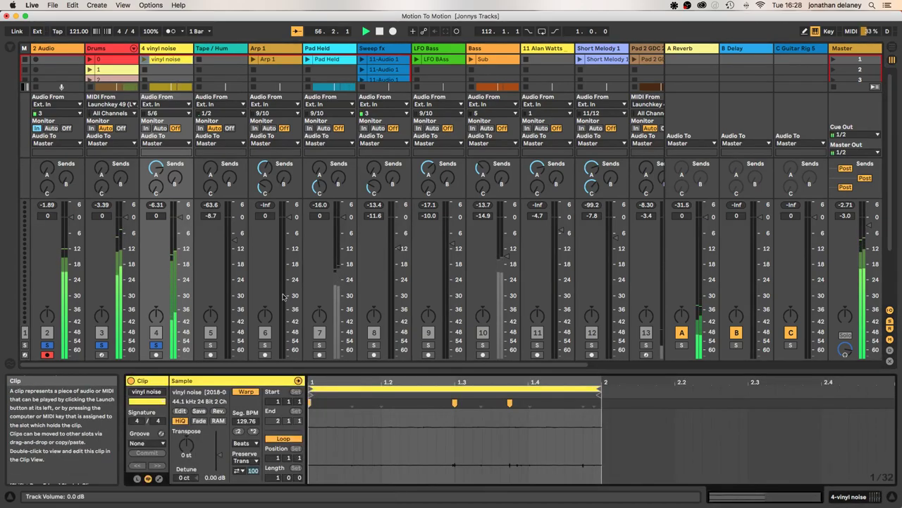
pyautogui.click(214, 480)
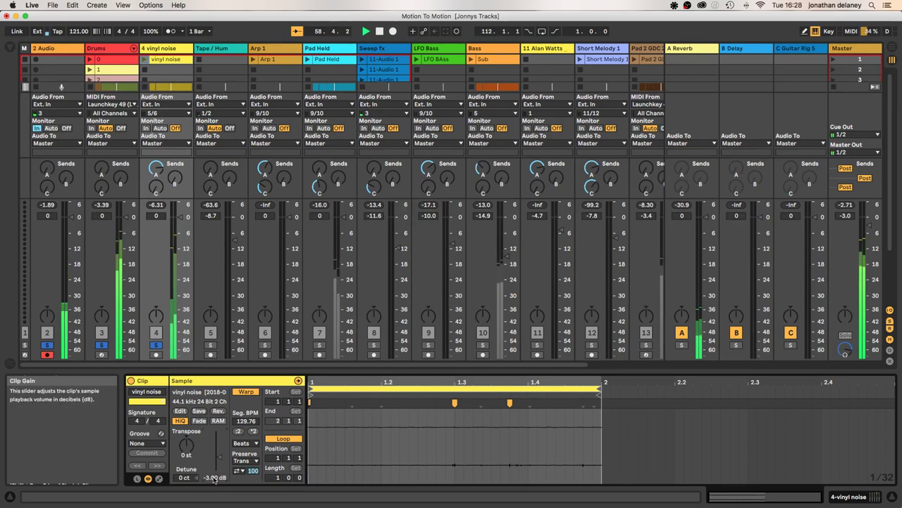
pyautogui.write('-4')
pyautogui.press('Return')
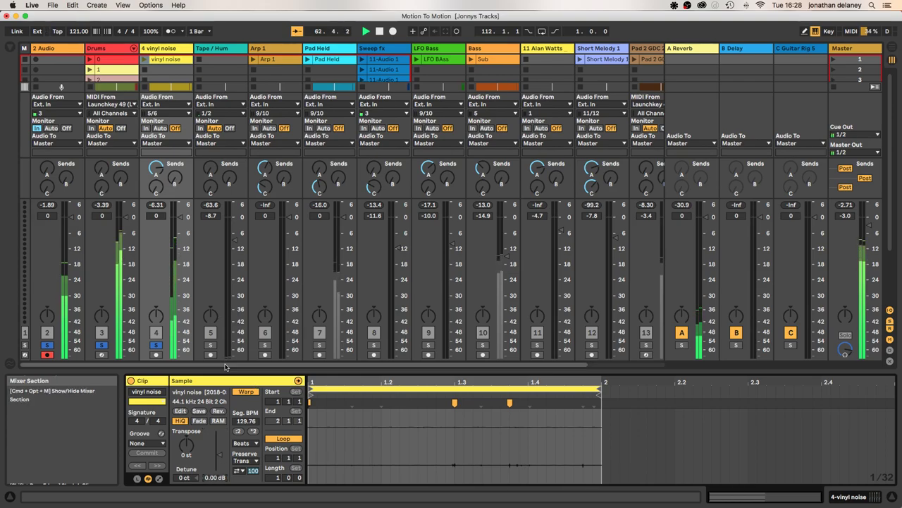
# Step: Add a Utility to the end of the 4 vinyl noise track's device chain and set its gain to -6.11 dB
pyautogui.doubleClick(165, 50)
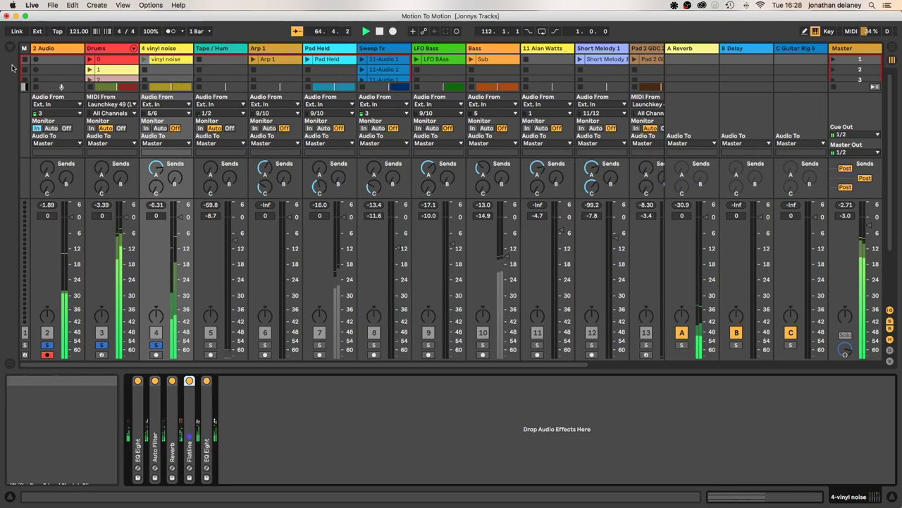
pyautogui.click(10, 47)
pyautogui.scroll(-5, 170, 303)
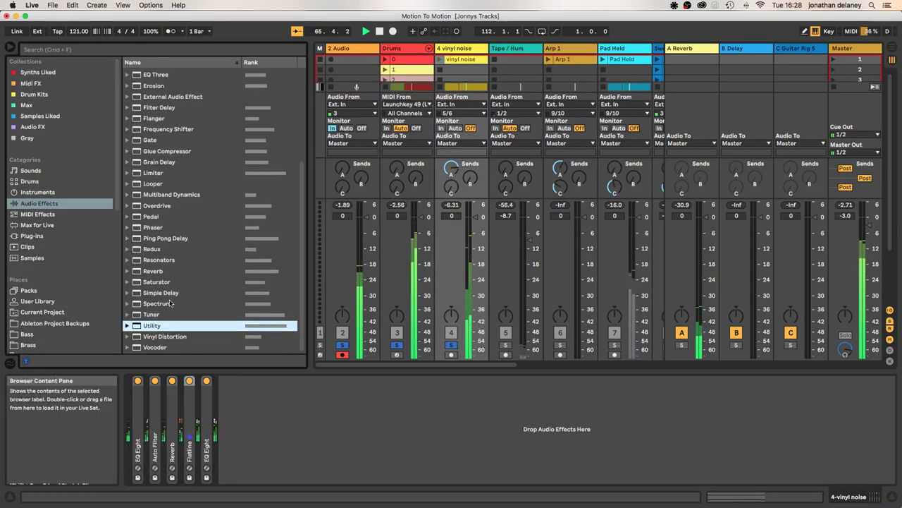
pyautogui.moveTo(175, 325); pyautogui.dragTo(290, 433)
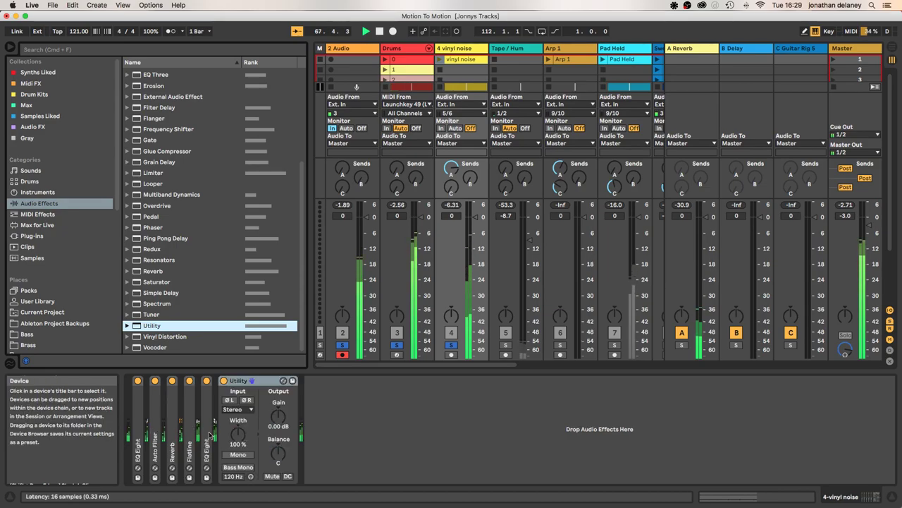
pyautogui.moveTo(279, 416); pyautogui.dragTo(279, 419)
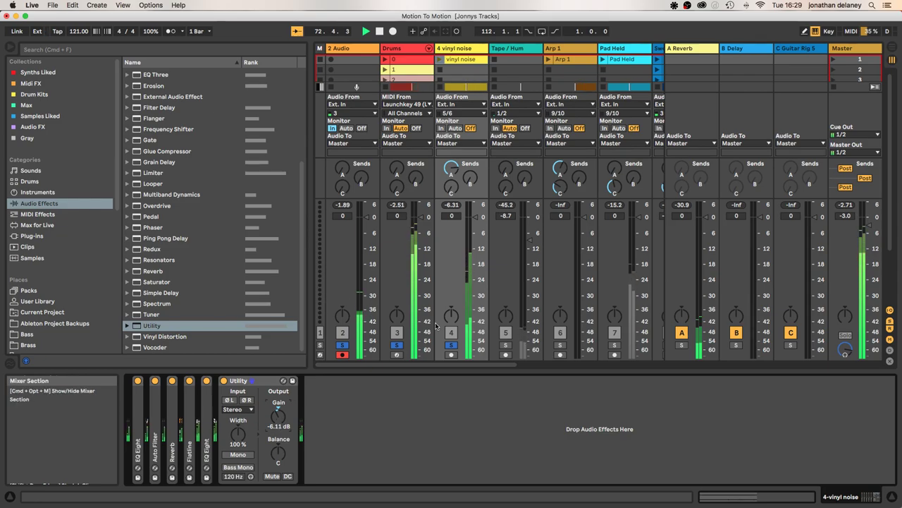
# Step: Play the arrangement from around bar 33 and check the track levels in the mixer
pyautogui.press('Tab')
pyautogui.click(384, 298)
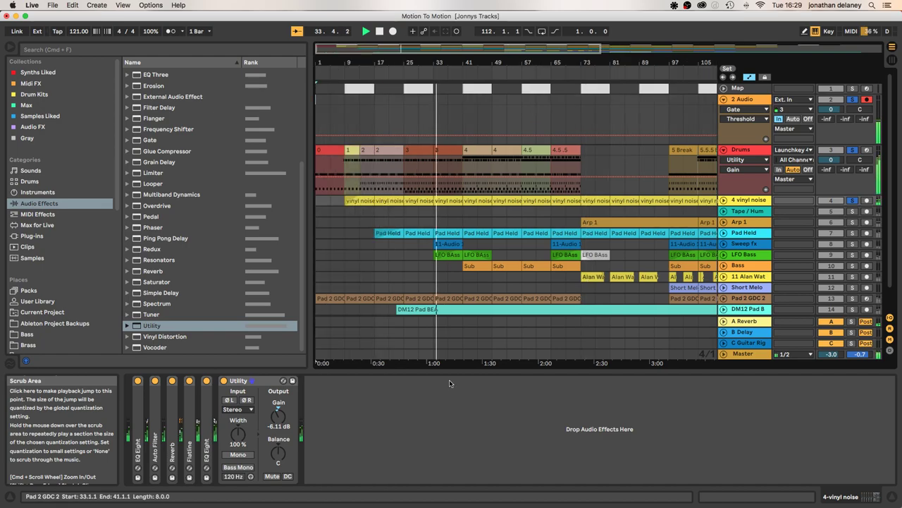
pyautogui.press('Tab')
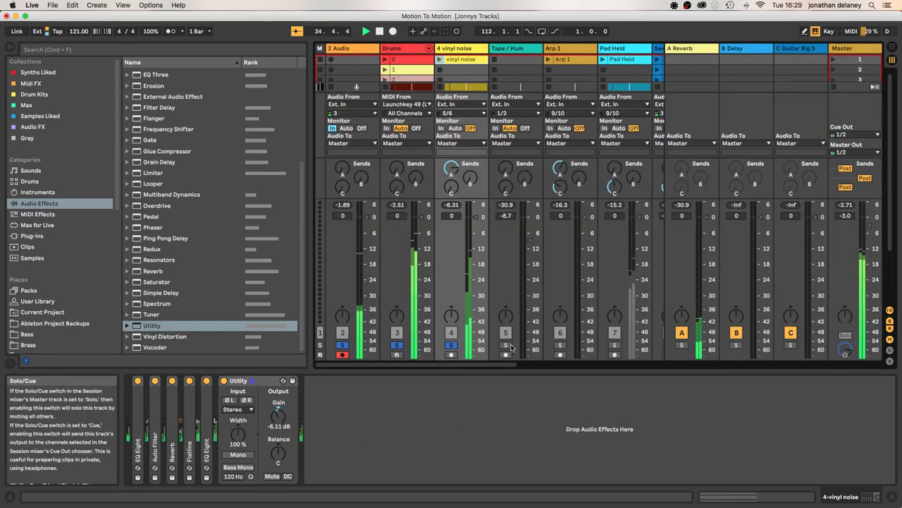
pyautogui.press('Tab')
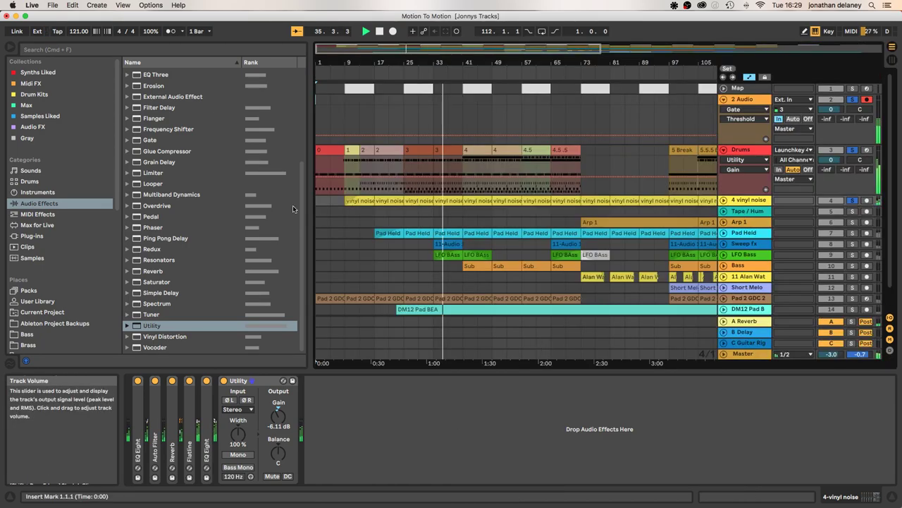
# Step: Hide the arrangement's browser and set a 17-bar loop starting at bar 105, playing from there
pyautogui.click(10, 44)
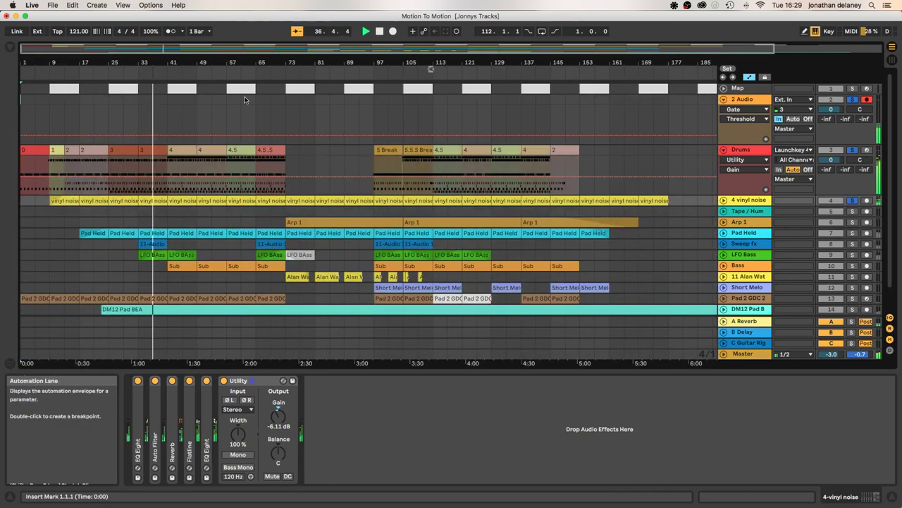
pyautogui.moveTo(431, 69)
pyautogui.mouseDown()
pyautogui.moveTo(491, 70)
pyautogui.moveTo(403, 69)
pyautogui.moveTo(433, 74)
pyautogui.mouseUp()
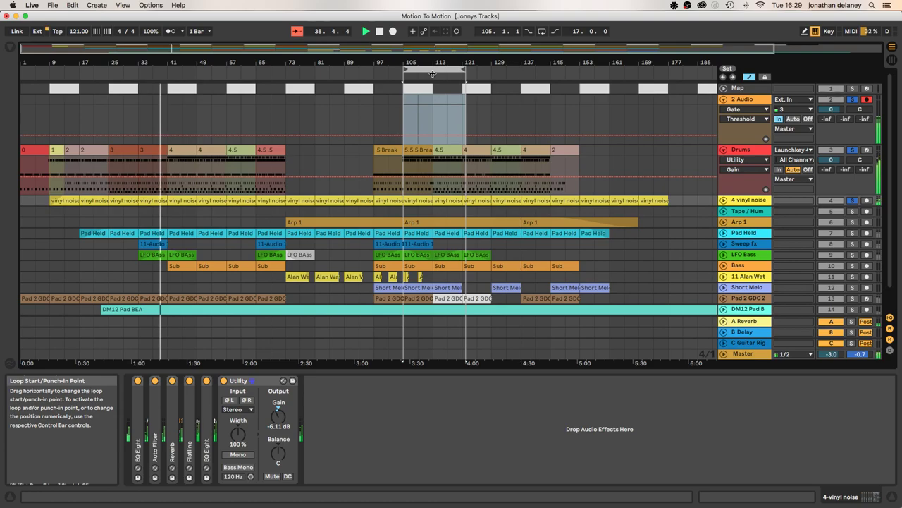
pyautogui.press('Tab')
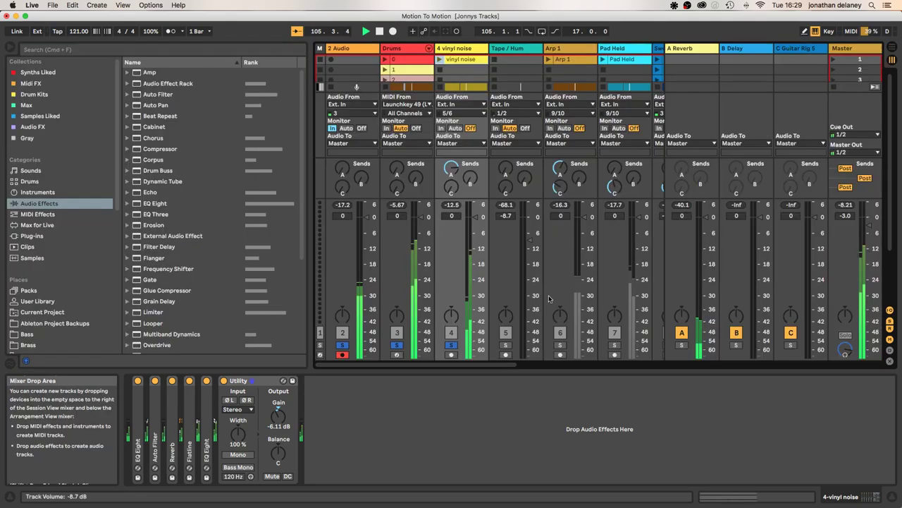
# Step: Solo the Arp 1, Pad Held and Sweep fx tracks and show Sweep fx's devices
pyautogui.click(560, 344)
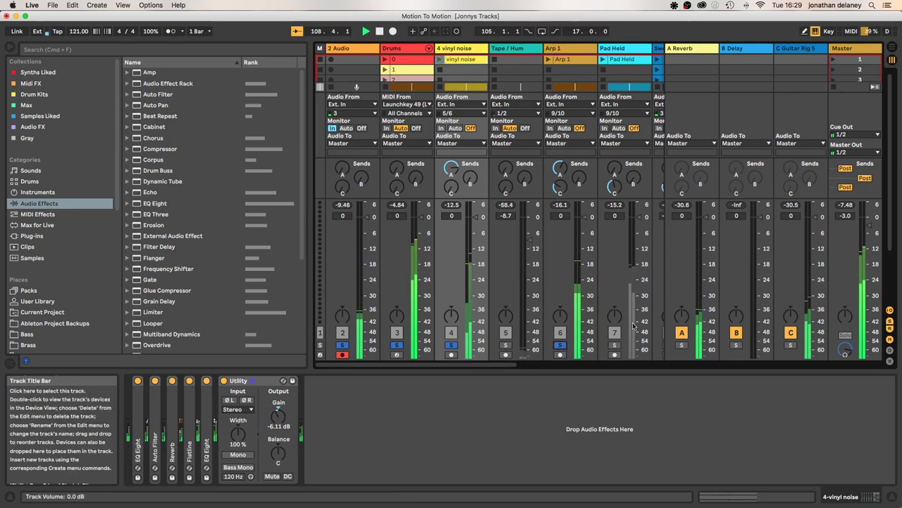
pyautogui.click(615, 345)
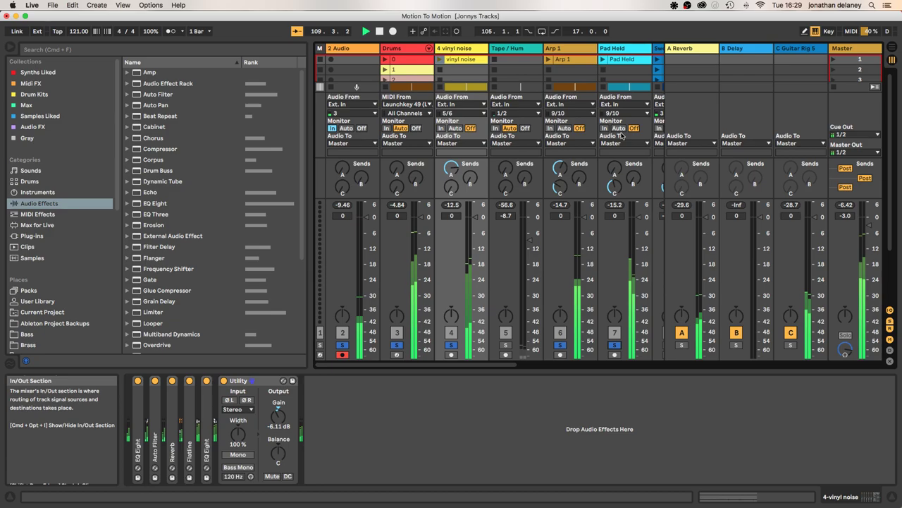
pyautogui.hscroll(2, 587, 251)
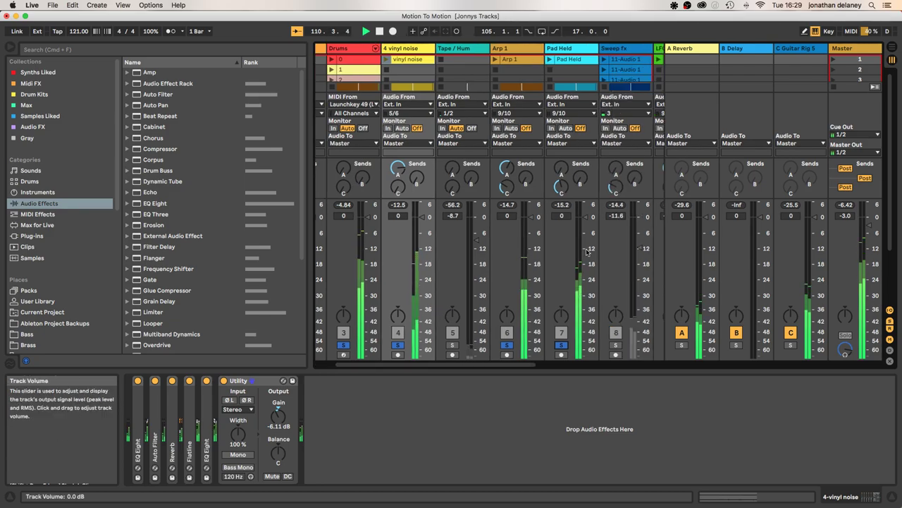
pyautogui.hscroll(2, 588, 251)
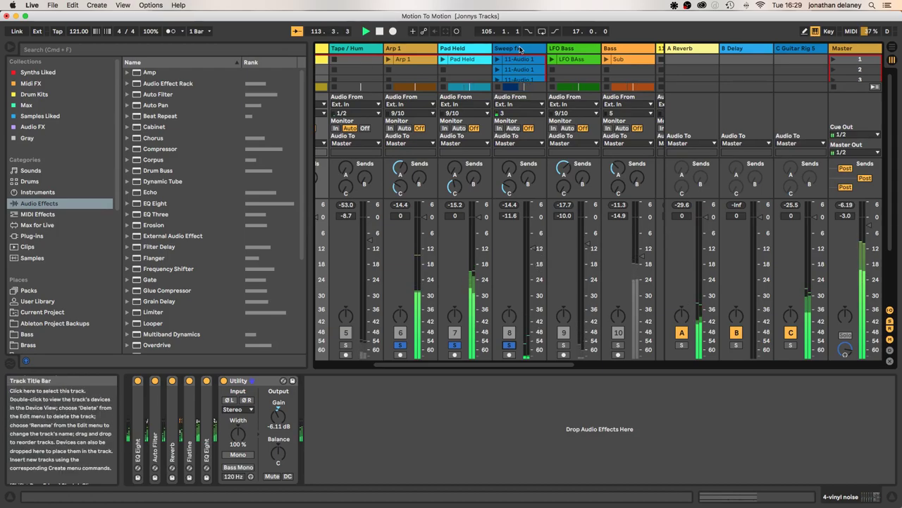
pyautogui.click(520, 49)
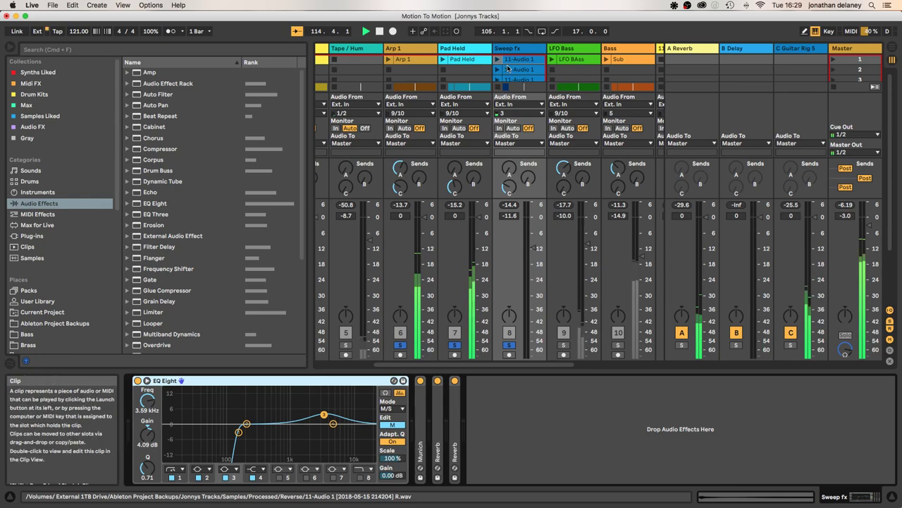
# Step: Select all four Sweep fx clips in the arrangement and set their clip gain to -12 dB
pyautogui.press('Tab')
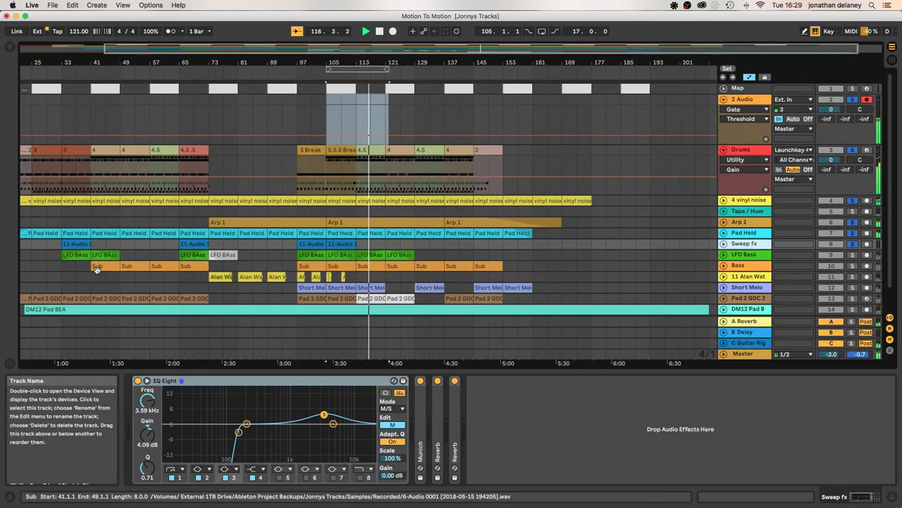
pyautogui.moveTo(49, 243); pyautogui.dragTo(148, 243)
pyautogui.keyDown('shift'); pyautogui.click(351, 241); pyautogui.keyUp('shift')
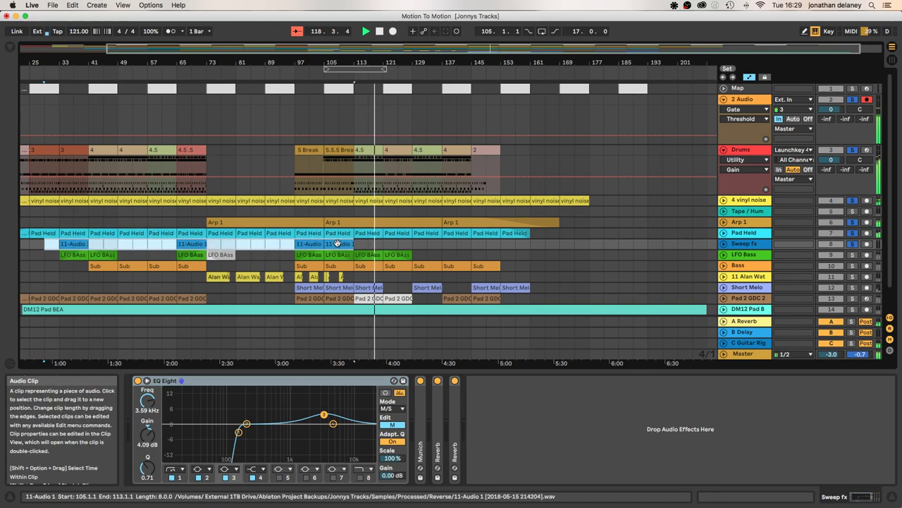
pyautogui.doubleClick(337, 244)
pyautogui.keyDown('shift'); pyautogui.click(337, 243); pyautogui.keyUp('shift')
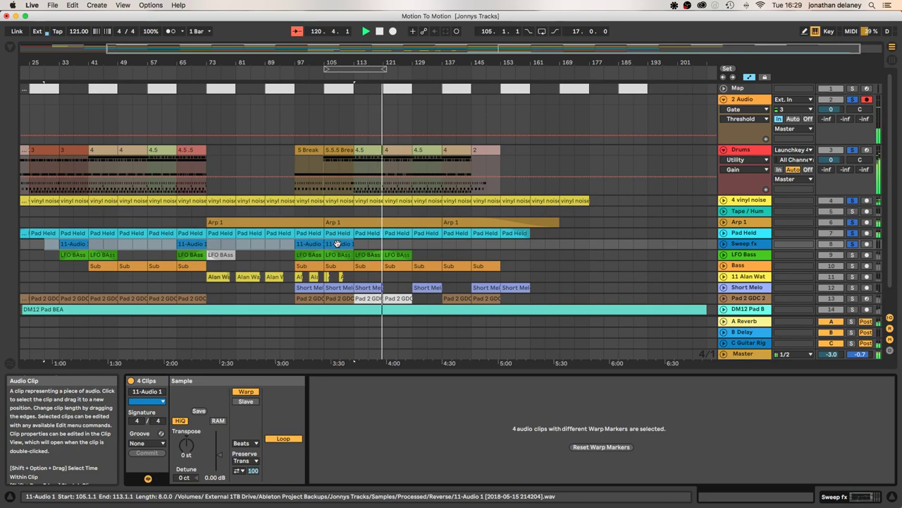
pyautogui.click(215, 478)
pyautogui.write('-12')
pyautogui.press('Return')
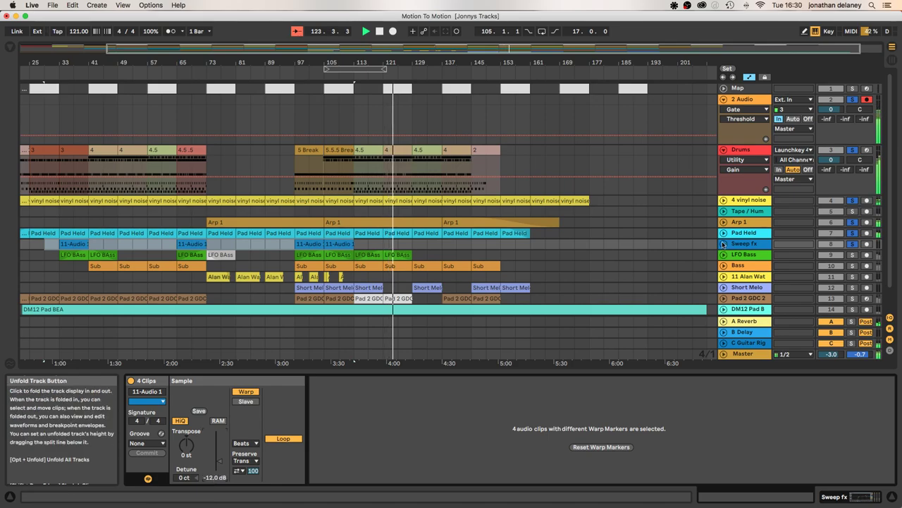
# Step: Unfold the Sweep fx track, undo the clip gain change and reapply -12 dB while comparing the waveforms
pyautogui.click(723, 244)
pyautogui.press('super+z')
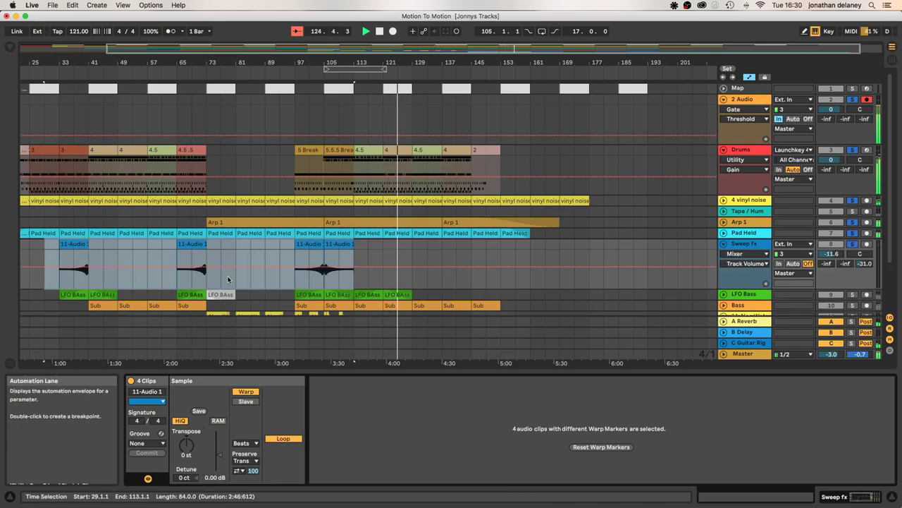
pyautogui.click(212, 481)
pyautogui.write('-12')
pyautogui.press('Return')
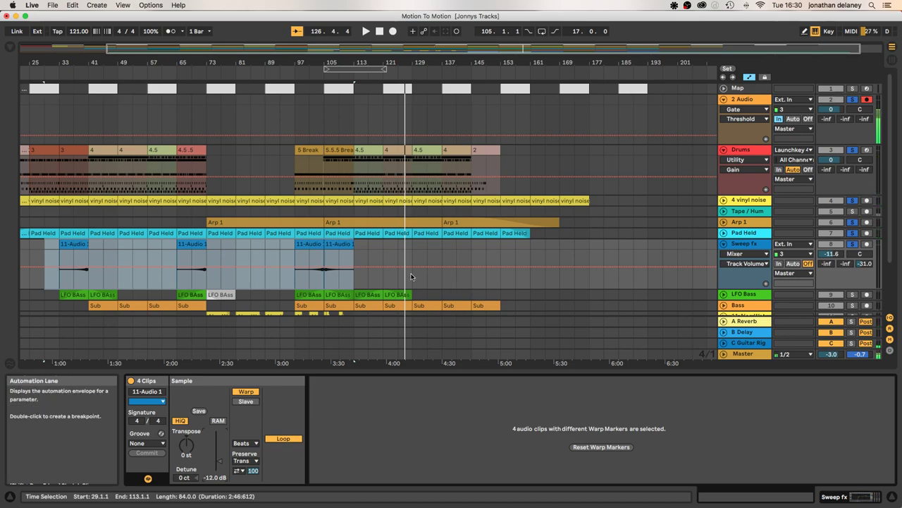
# Step: Reselect the Sweep fx clips to check their gain, and reset the Sweep fx track's volume to 0 dB
pyautogui.moveTo(387, 253); pyautogui.dragTo(44, 242)
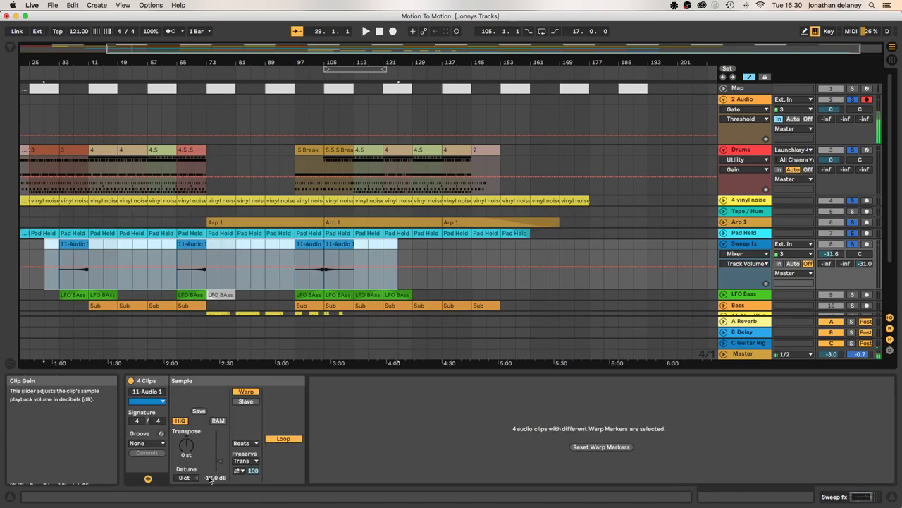
pyautogui.doubleClick(748, 245)
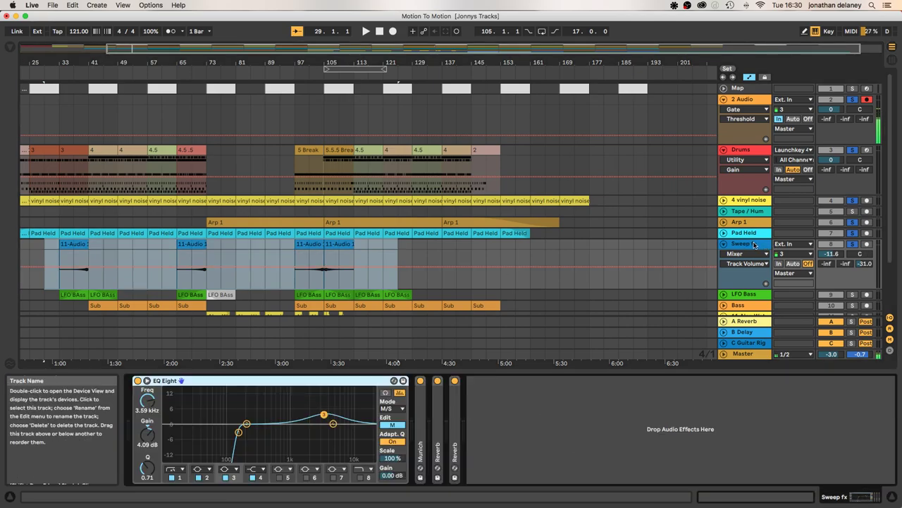
pyautogui.press('Tab')
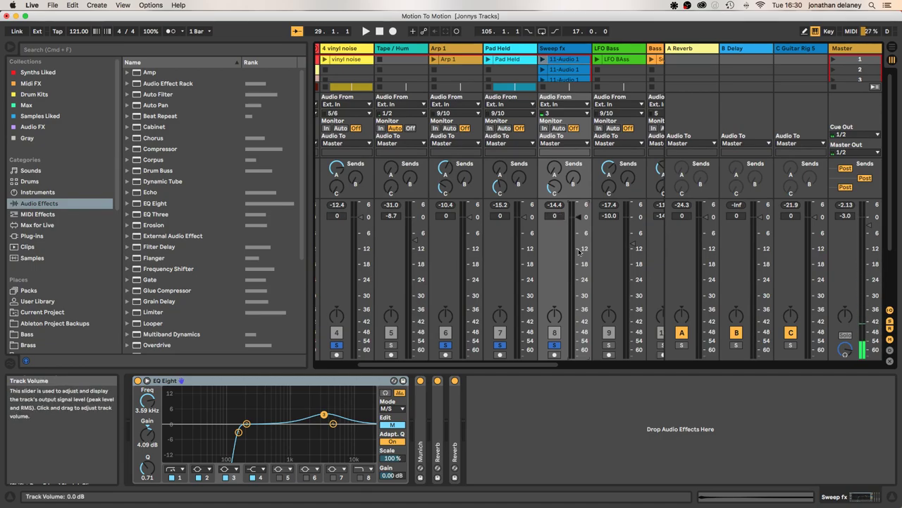
# Step: Play the arrangement from around bar 37 and check the Sweep fx level in the mixer
pyautogui.press('Tab')
pyautogui.press('space')
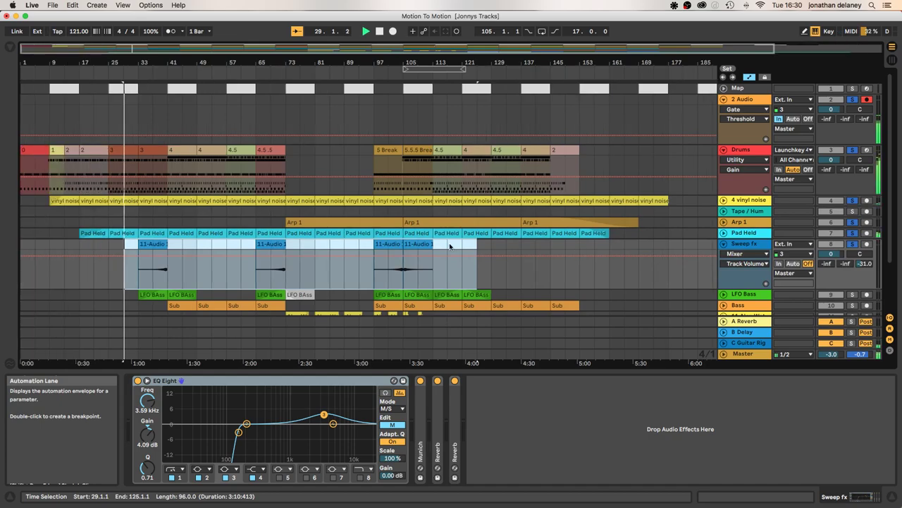
pyautogui.click(154, 71)
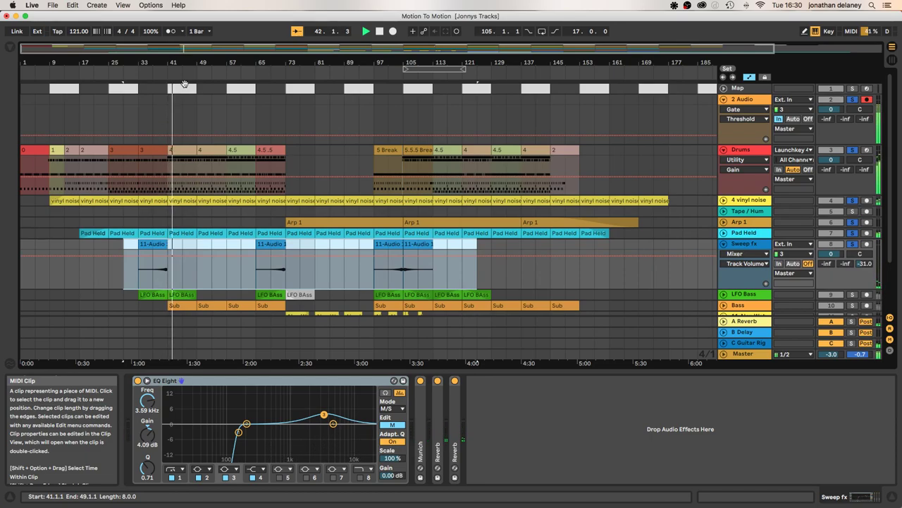
pyautogui.press('Tab')
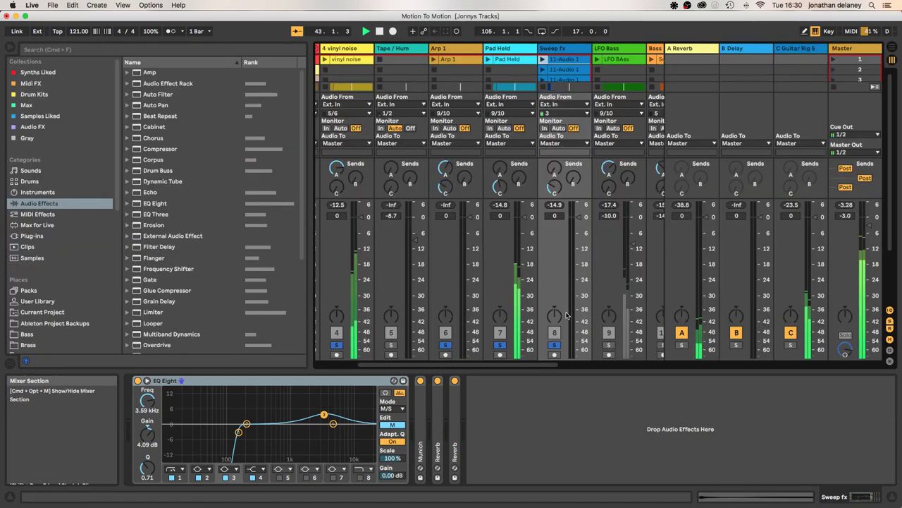
# Step: Solo the LFO Bass track and reset its volume to 0 dB
pyautogui.click(609, 346)
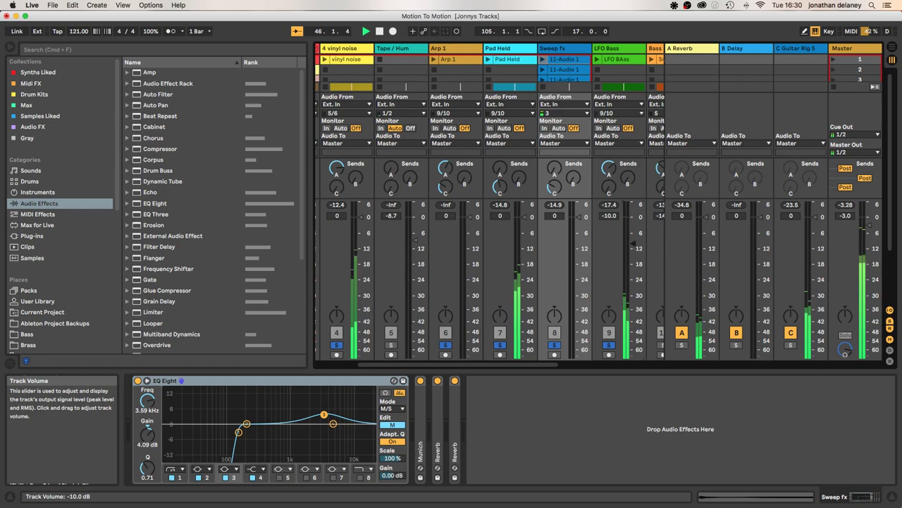
pyautogui.click(614, 48)
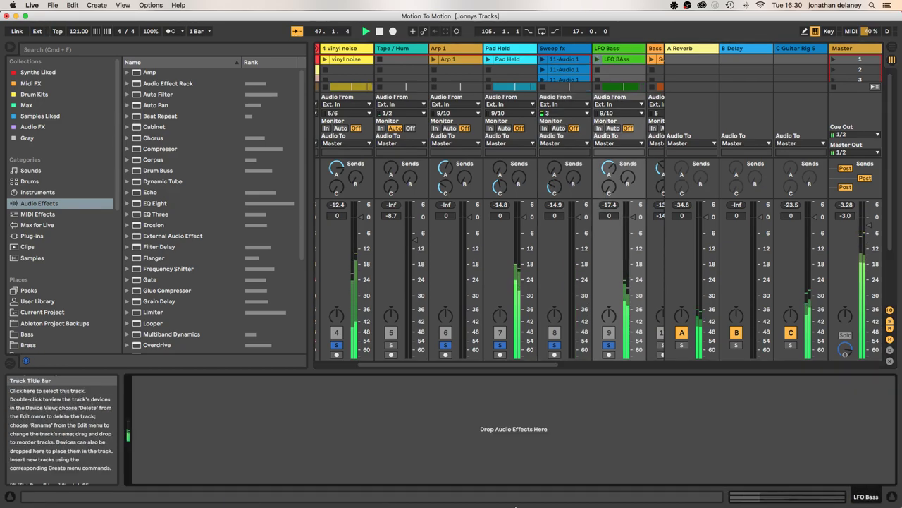
# Step: Unfold the LFO Bass track in the arrangement and select all its clips, from bar 25 to bar 137
pyautogui.press('Tab')
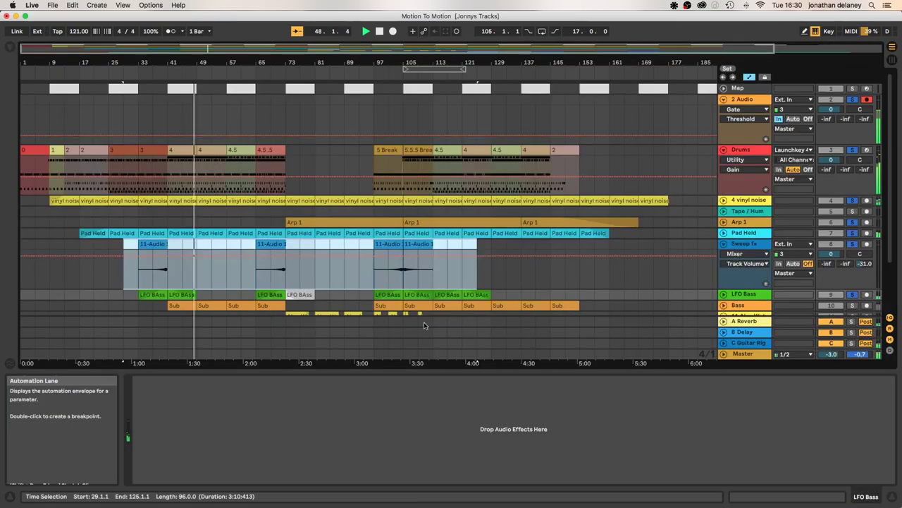
pyautogui.click(739, 295)
pyautogui.click(724, 295)
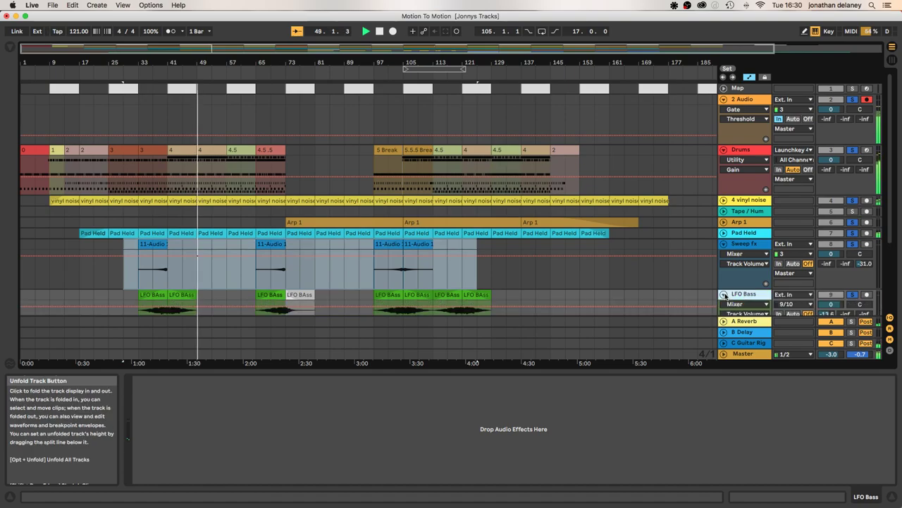
pyautogui.scroll(-3, 724, 297)
pyautogui.scroll(-1, 724, 296)
pyautogui.moveTo(108, 204); pyautogui.dragTo(523, 226)
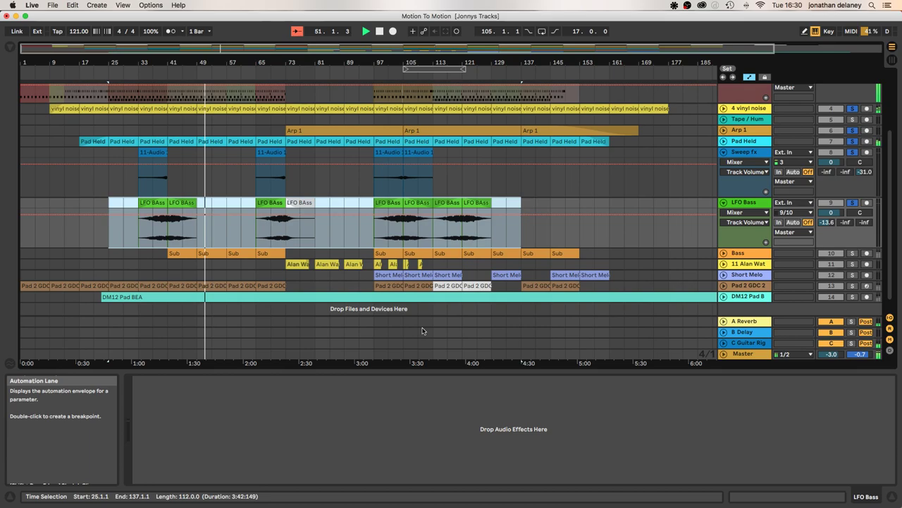
# Step: Set the clip gain of all selected LFO Bass clips to -10 dB, and deselect them
pyautogui.click(475, 203)
pyautogui.doubleClick(476, 204)
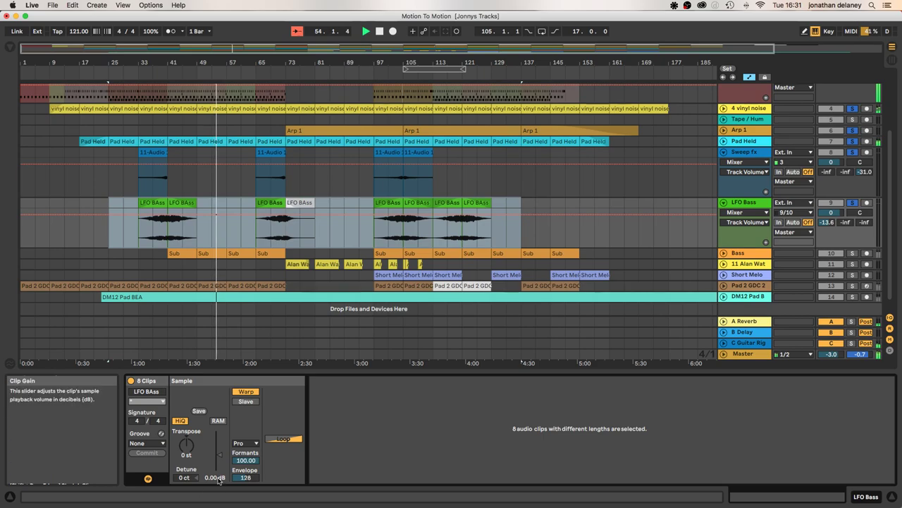
pyautogui.click(219, 479)
pyautogui.write('-10')
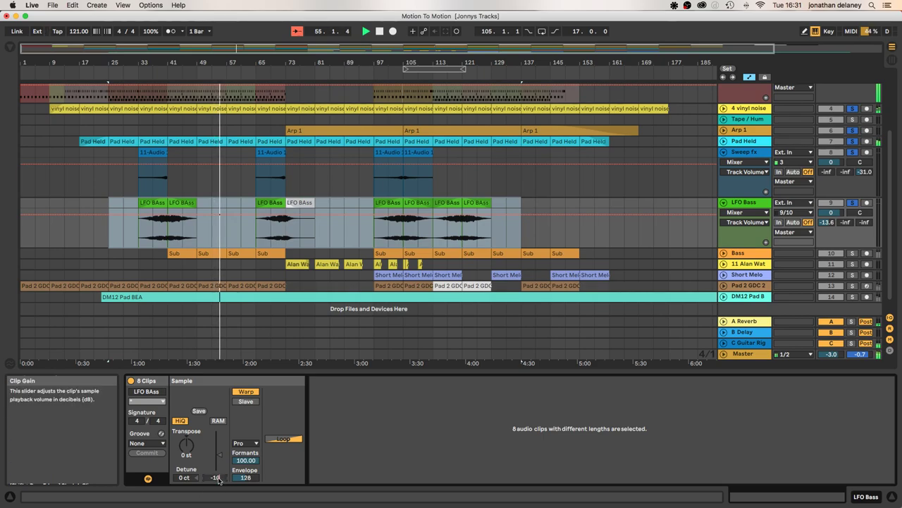
pyautogui.press('Return')
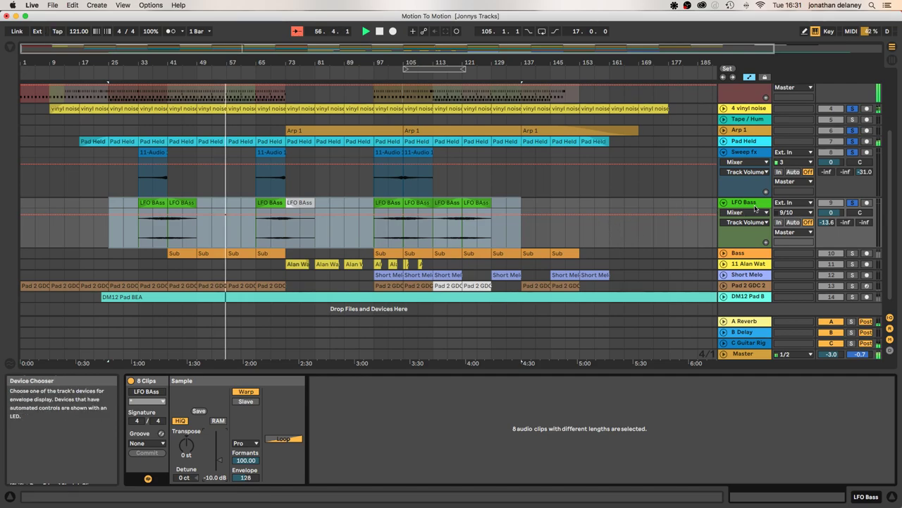
pyautogui.click(636, 228)
pyautogui.scroll(-1, 568, 249)
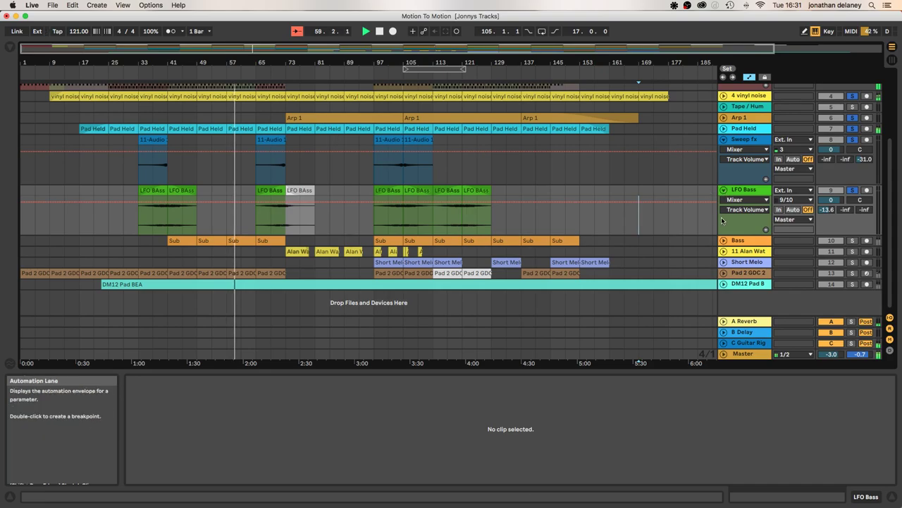
# Step: Reset the Tape / Hum track's volume to 0 dB and unfold the track in the arrangement
pyautogui.press('Tab')
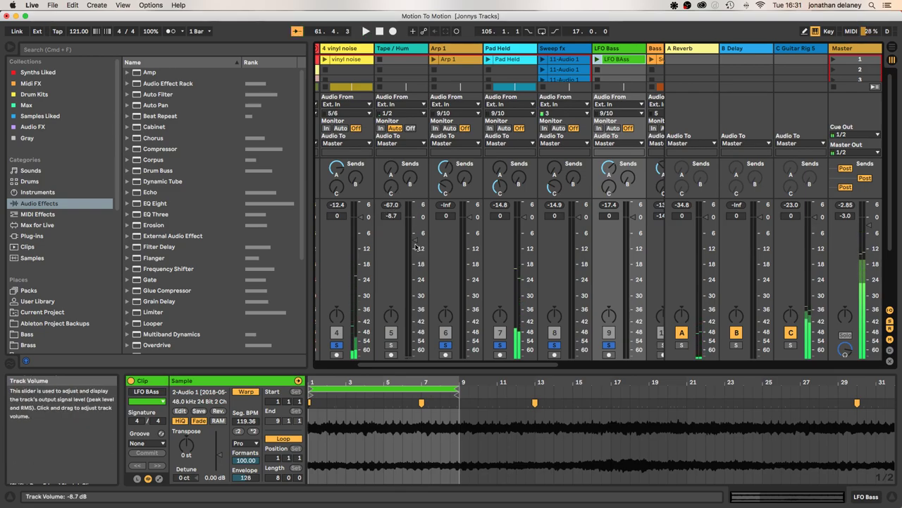
pyautogui.click(403, 158)
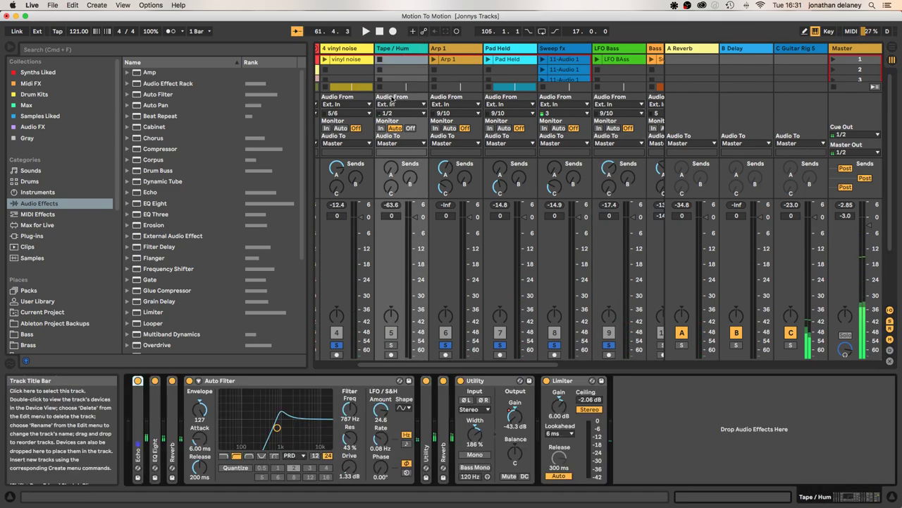
pyautogui.press('Tab')
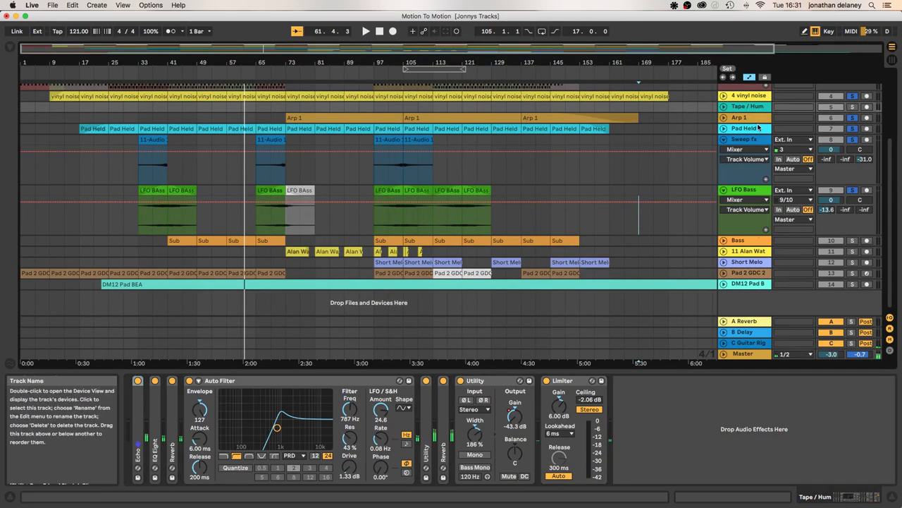
pyautogui.scroll(3, 754, 142)
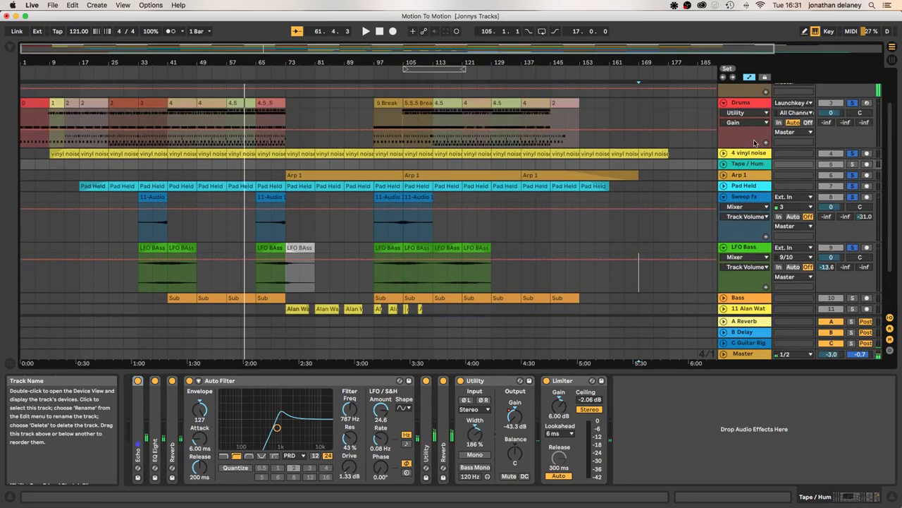
pyautogui.click(723, 164)
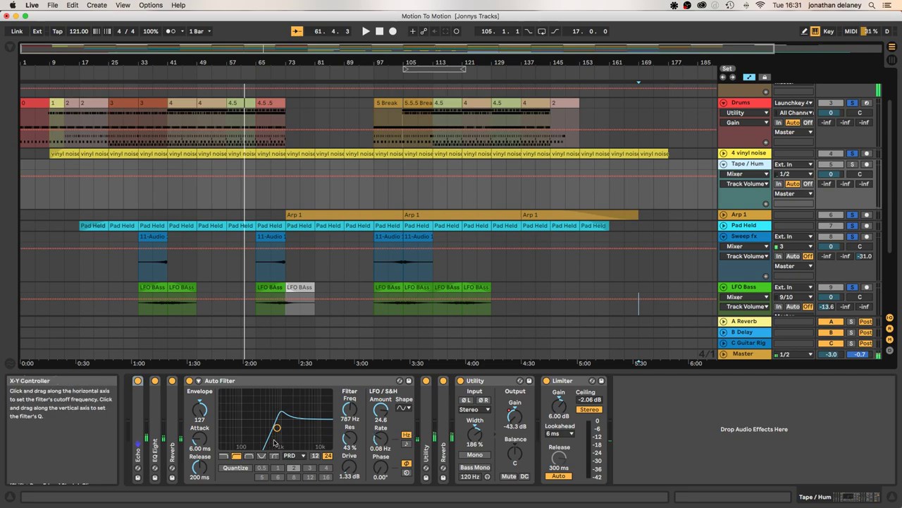
# Step: Add a Utility after the Limiter at the end of the Tape / Hum device chain and set its gain to -8.70 dB
pyautogui.doubleClick(138, 446)
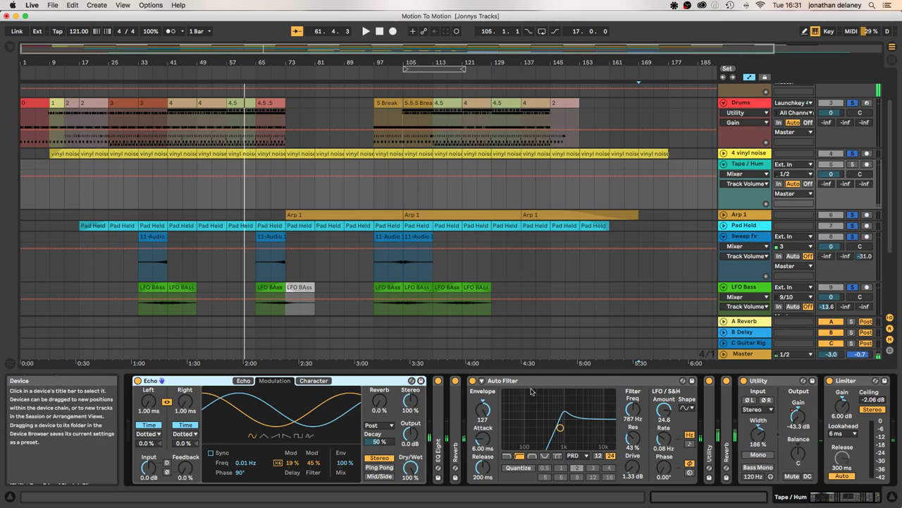
pyautogui.hscroll(3, 721, 471)
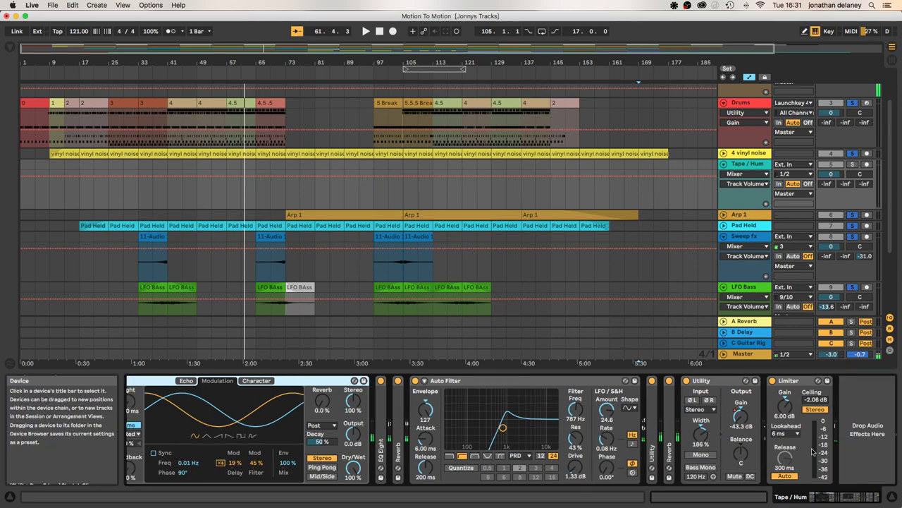
pyautogui.click(10, 47)
pyautogui.scroll(-5, 176, 281)
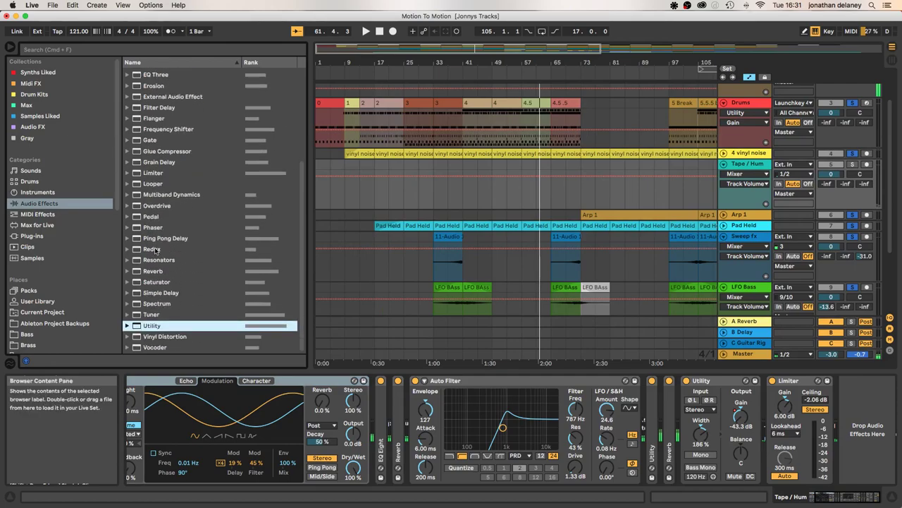
pyautogui.moveTo(809, 469)
pyautogui.mouseDown()
pyautogui.moveTo(855, 467)
pyautogui.moveTo(848, 454)
pyautogui.mouseUp()
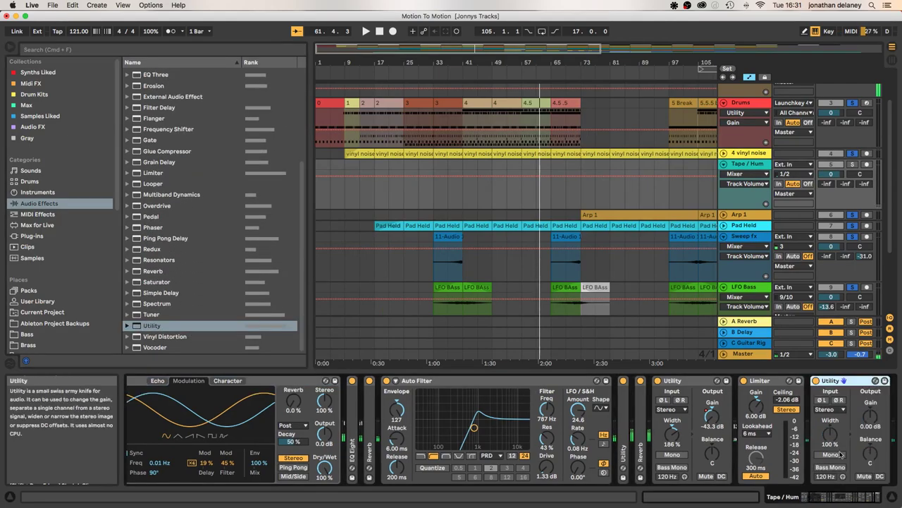
pyautogui.click(873, 426)
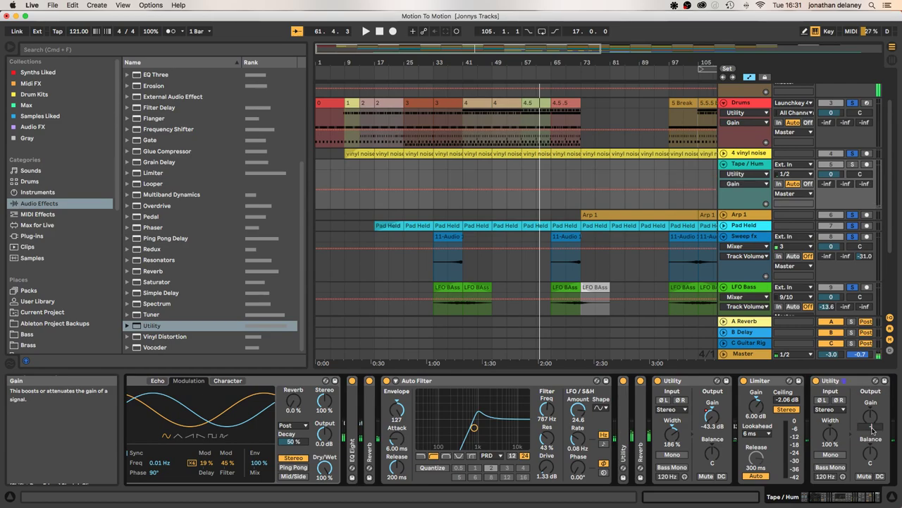
pyautogui.moveTo(872, 427); pyautogui.dragTo(874, 430)
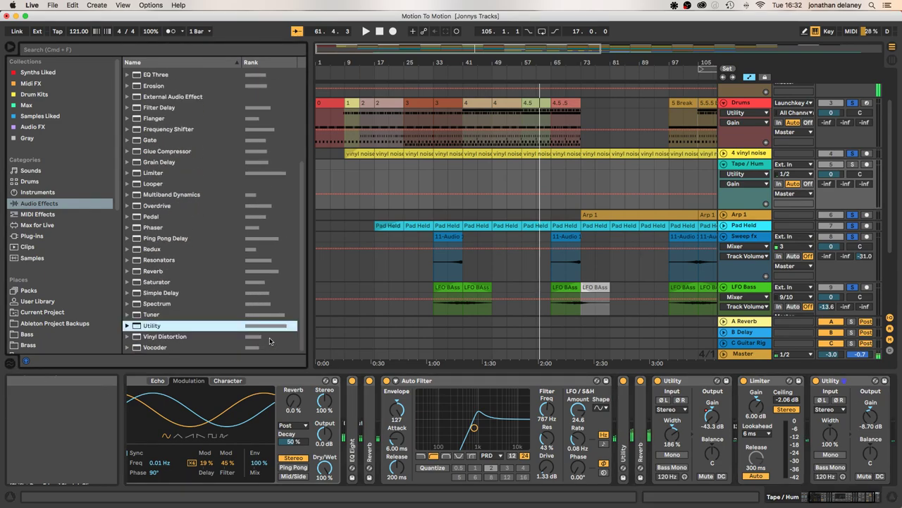
pyautogui.scroll(5, 267, 341)
pyautogui.scroll(-5, 267, 342)
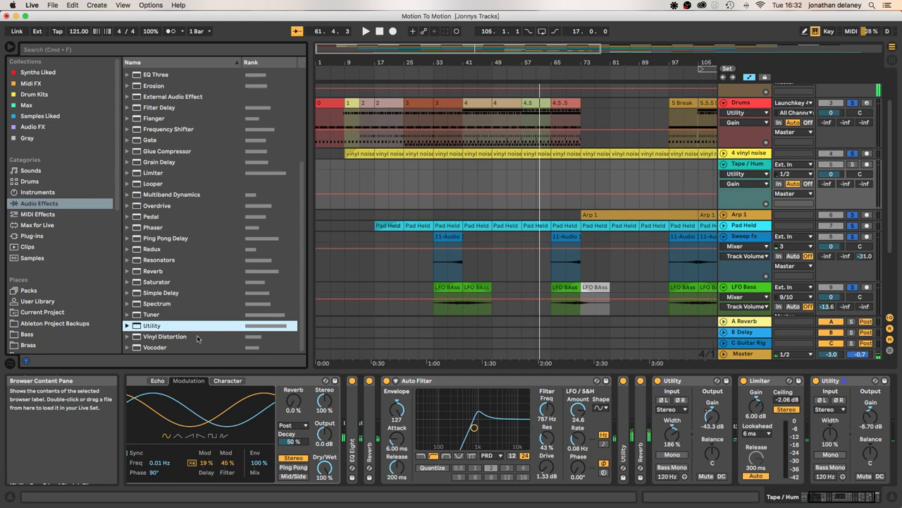
pyautogui.click(165, 337)
pyautogui.click(257, 327)
# Step: Collapse the two Utility devices and the Limiter between them in the Tape / Hum device chain
pyautogui.doubleClick(691, 385)
pyautogui.doubleClick(703, 385)
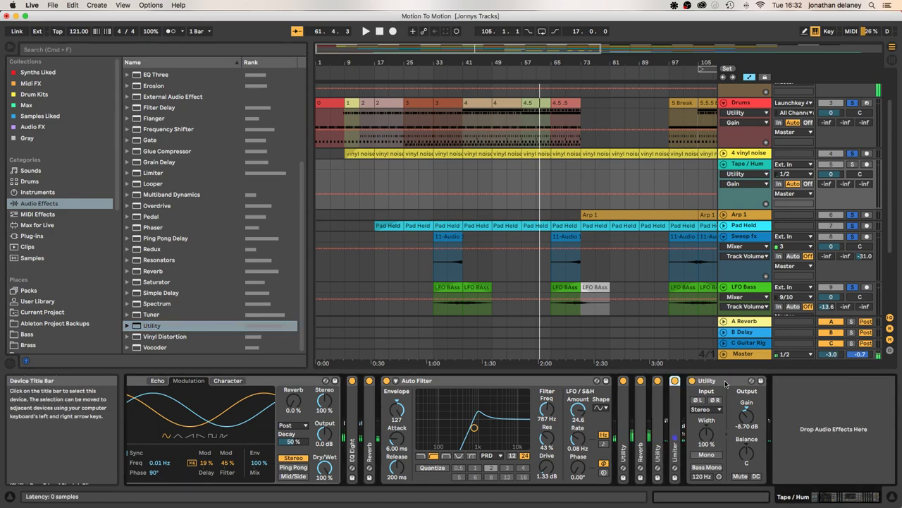
pyautogui.doubleClick(726, 383)
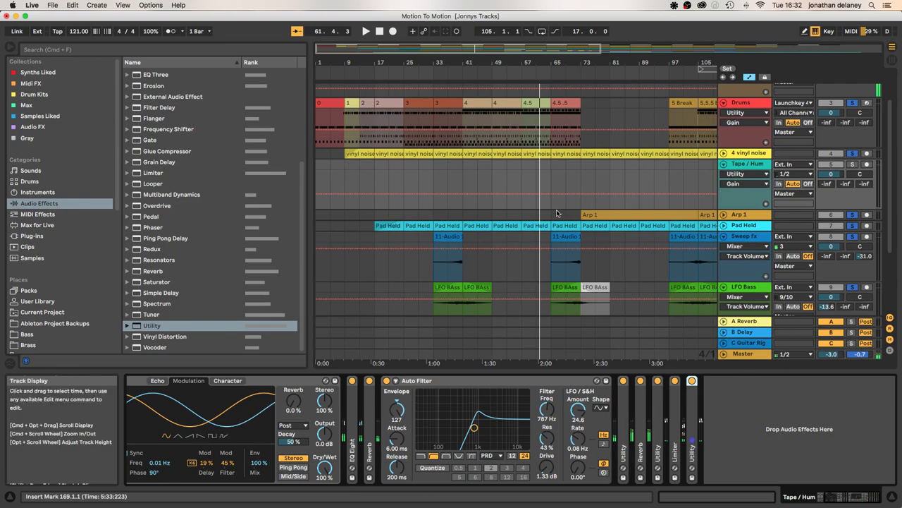
# Step: Solo the Tape / Hum track and play the arrangement in the mixer view with the browser hidden
pyautogui.press('Tab')
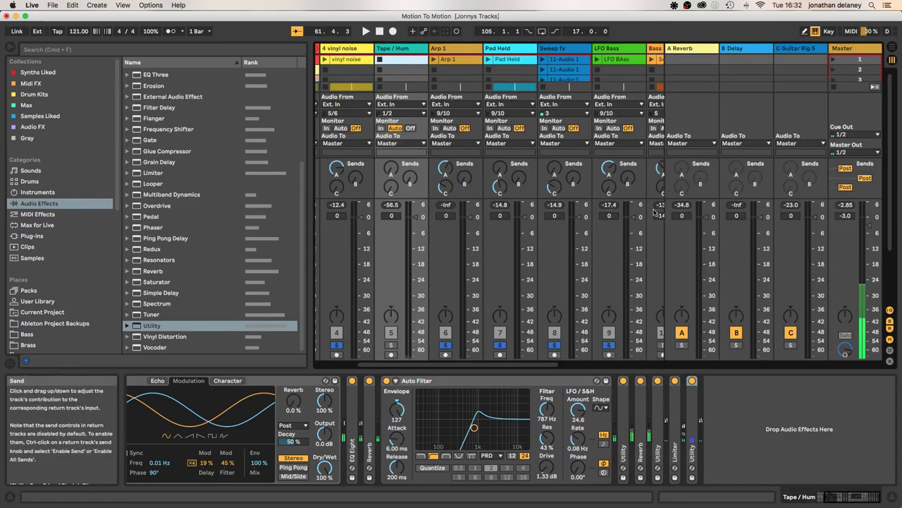
pyautogui.click(391, 344)
pyautogui.press('space')
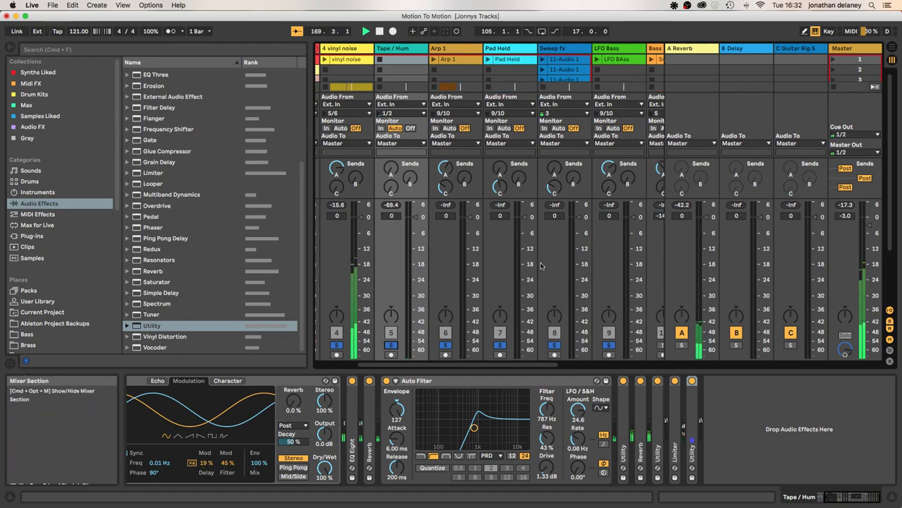
pyautogui.press('super+alt+b')
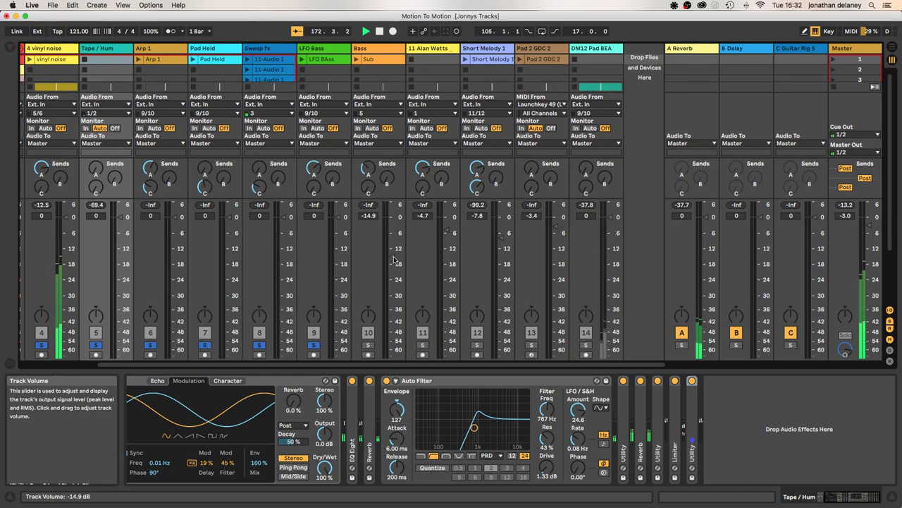
# Step: Reset the Bass track's volume to 0 dB and unfold the track in the arrangement with the browser hidden
pyautogui.click(378, 48)
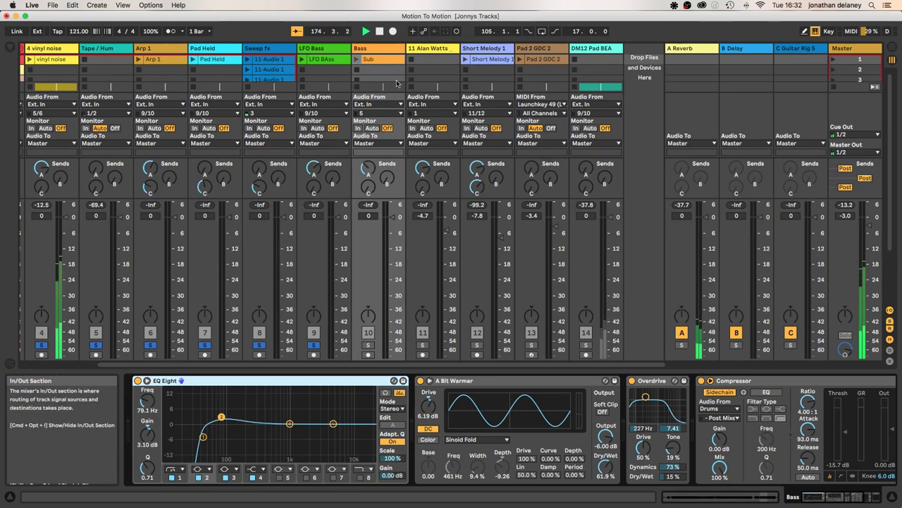
pyautogui.press('Tab')
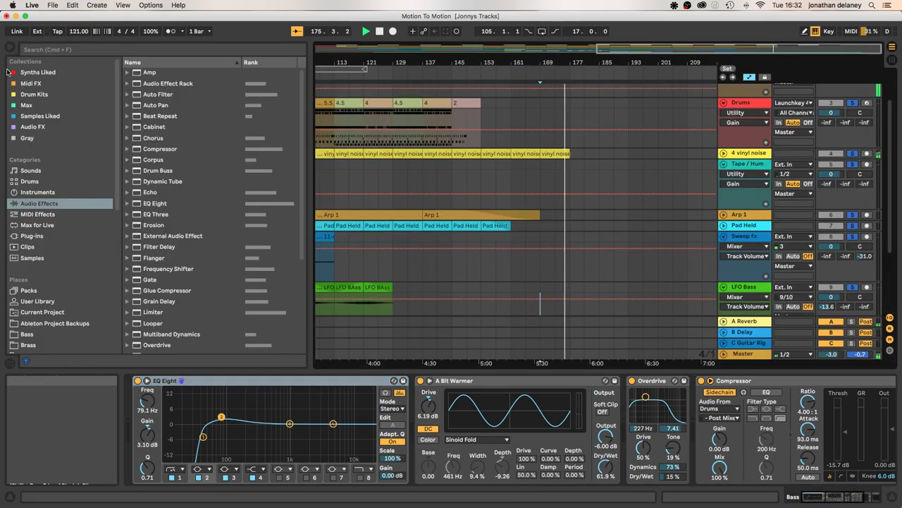
pyautogui.click(10, 47)
pyautogui.moveTo(169, 62); pyautogui.dragTo(336, 55)
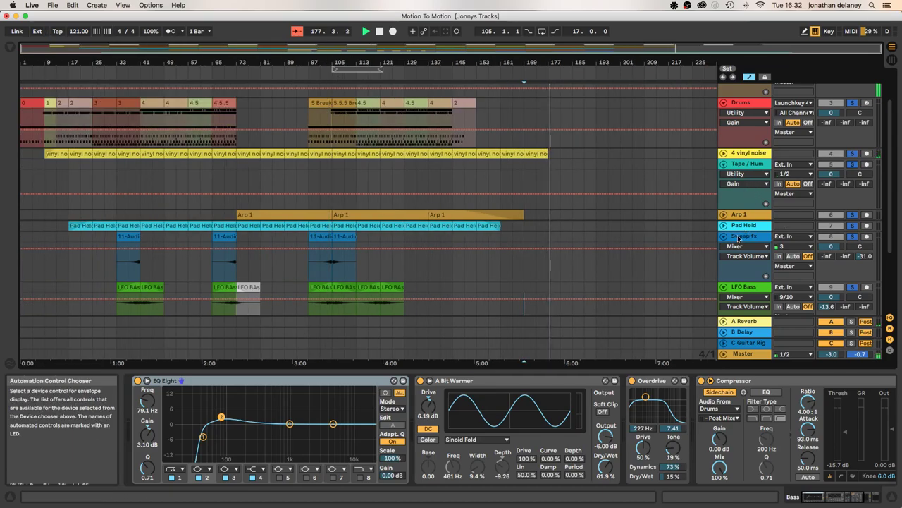
pyautogui.scroll(-5, 772, 215)
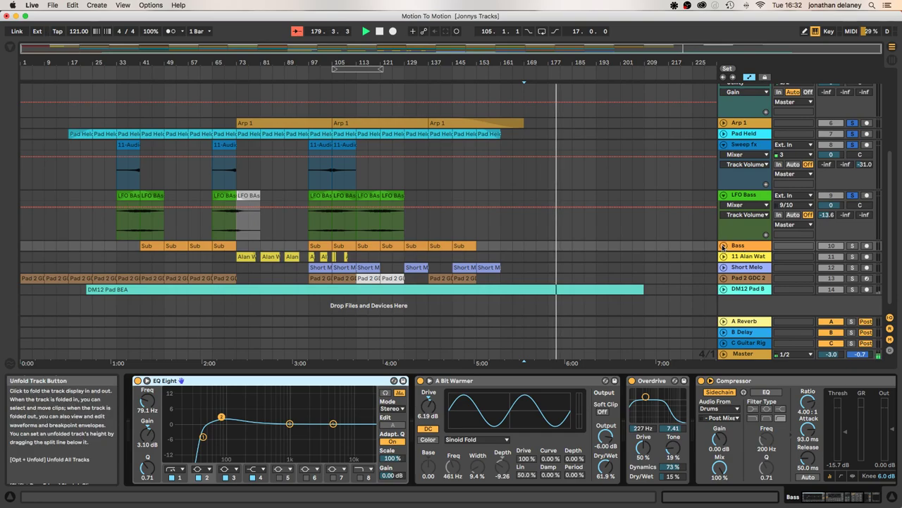
pyautogui.click(724, 246)
# Step: Select the Bass track's Sub clips from bar 37 to bar 165 and set their clip gain to -15 dB
pyautogui.moveTo(515, 278); pyautogui.dragTo(129, 265)
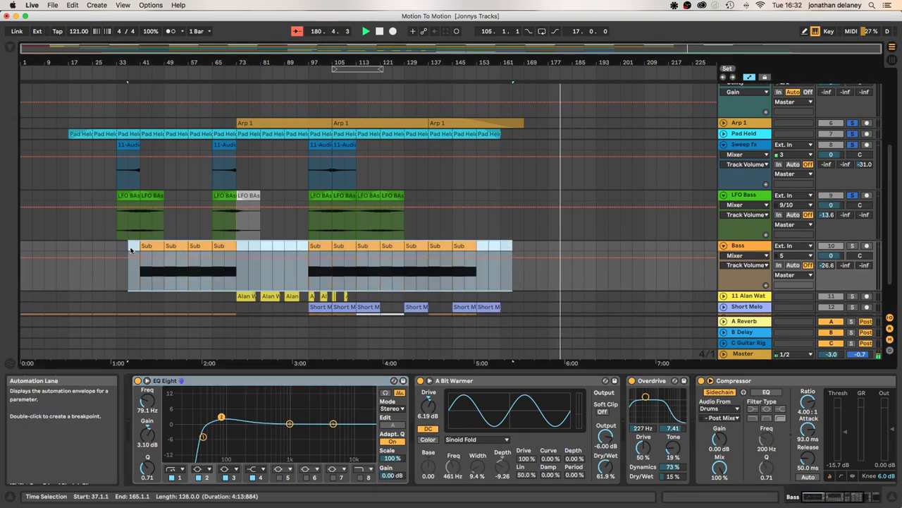
pyautogui.doubleClick(199, 245)
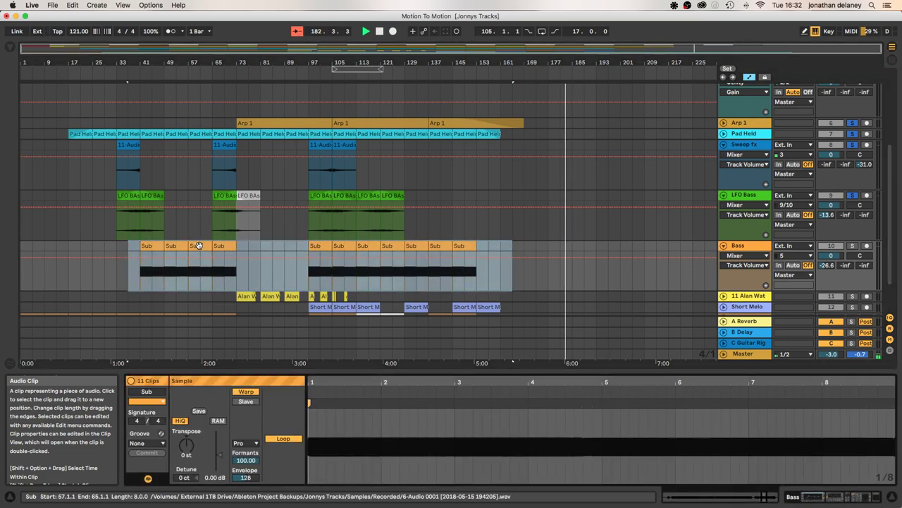
pyautogui.click(217, 478)
pyautogui.write('-15')
pyautogui.press('Return')
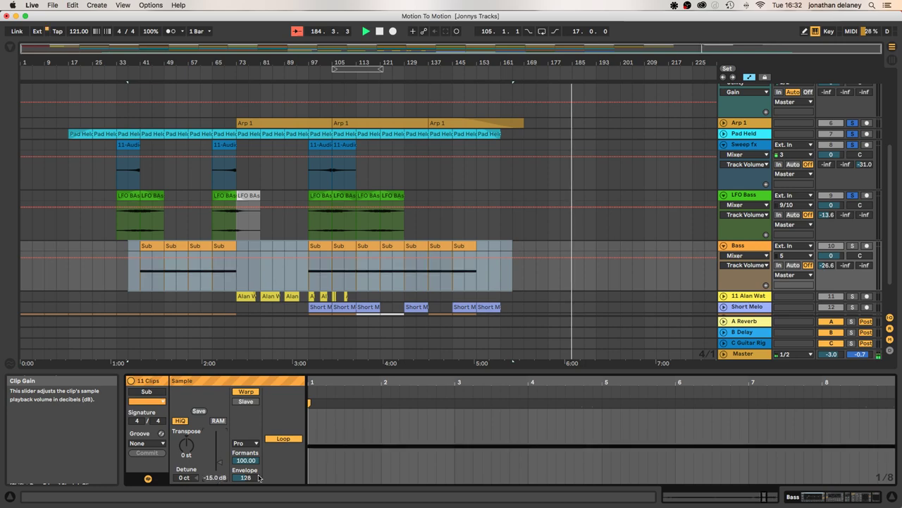
# Step: Play the arrangement from around bar 101 with the Bass track soloed and check its level in the mixer
pyautogui.press('space')
pyautogui.press('space')
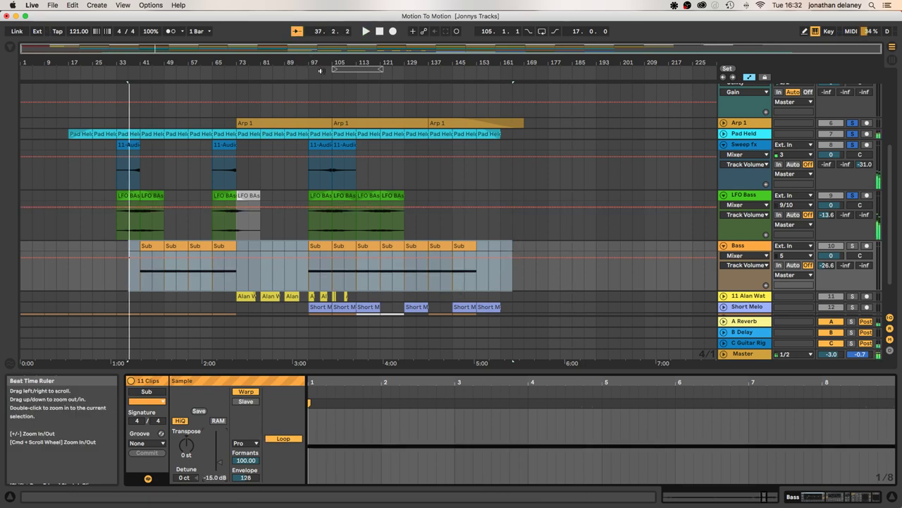
pyautogui.click(322, 75)
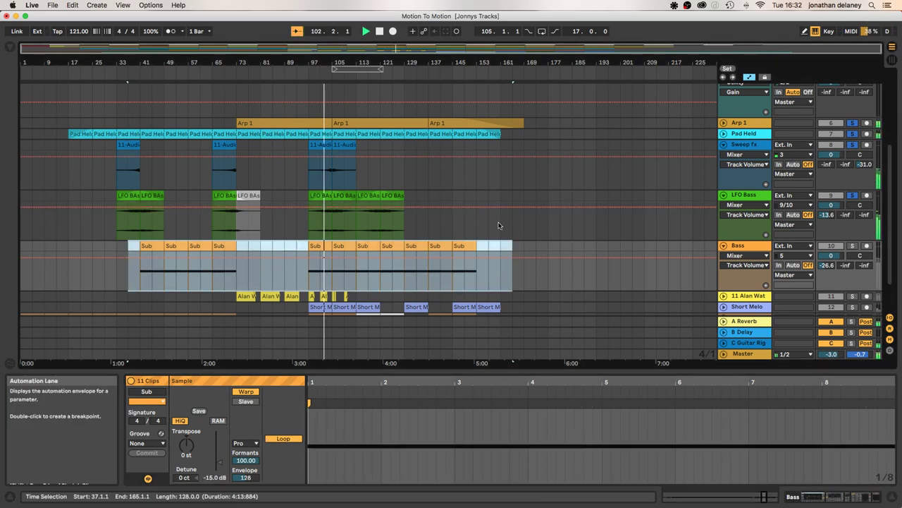
pyautogui.click(852, 245)
pyautogui.scroll(-4, 682, 252)
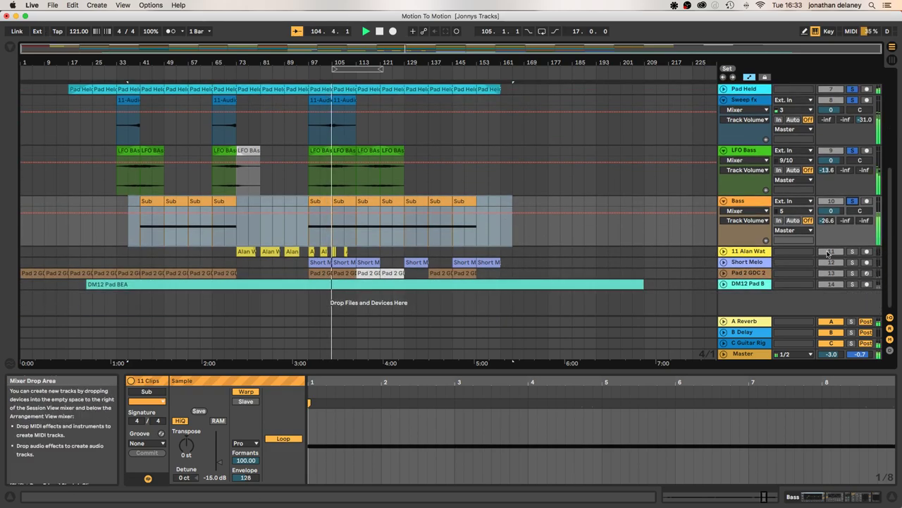
pyautogui.press('Tab')
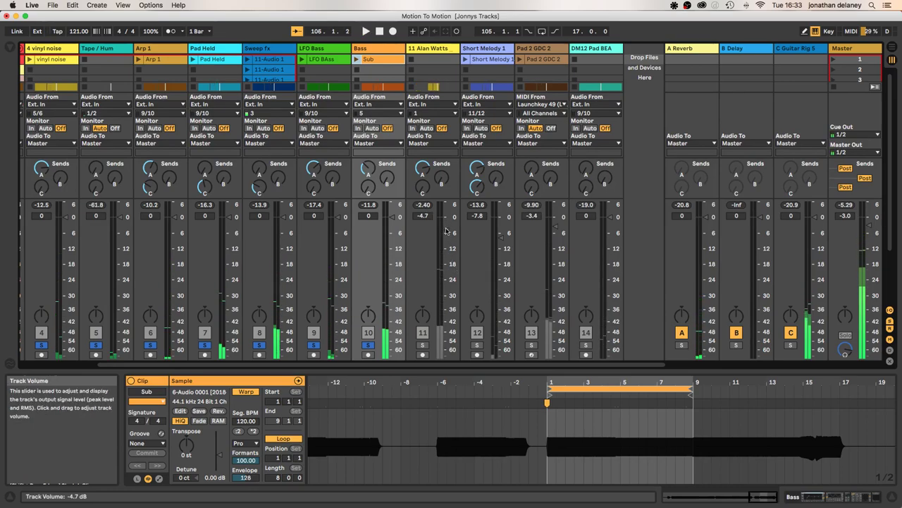
# Step: Reset the Alan Watts track's volume to 0 dB and unfold the track in the arrangement
pyautogui.click(433, 50)
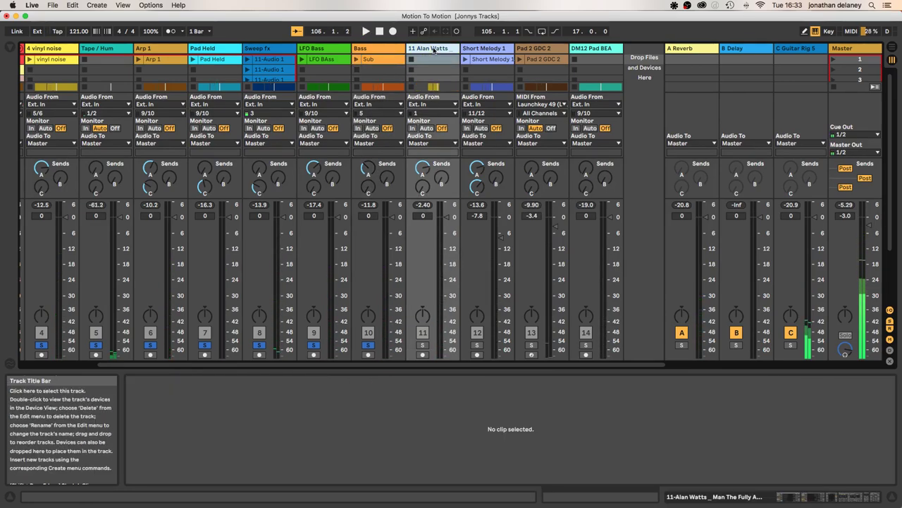
pyautogui.press('Tab')
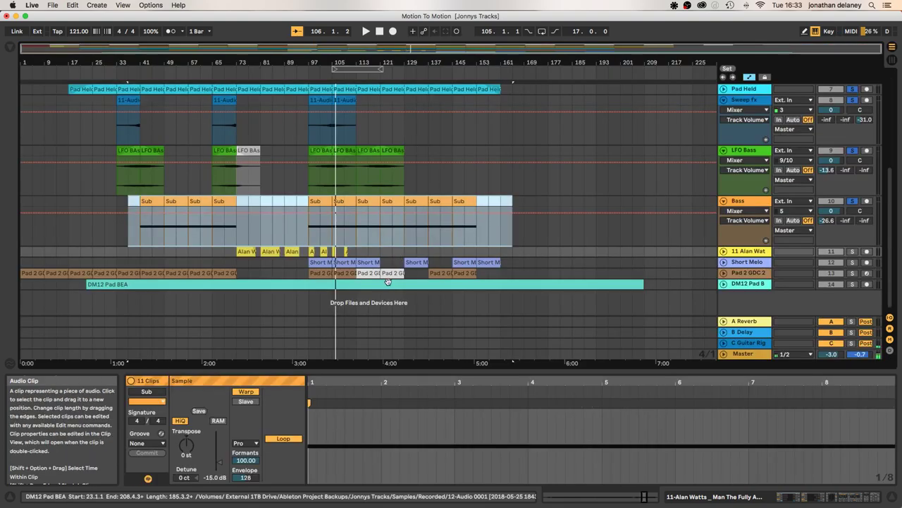
pyautogui.click(724, 252)
# Step: Select the Alan Watts clips from bar 65 to bar 125 and set their clip gain to -4.7 dB
pyautogui.moveTo(211, 256); pyautogui.dragTo(387, 268)
pyautogui.moveTo(270, 253); pyautogui.dragTo(270, 251)
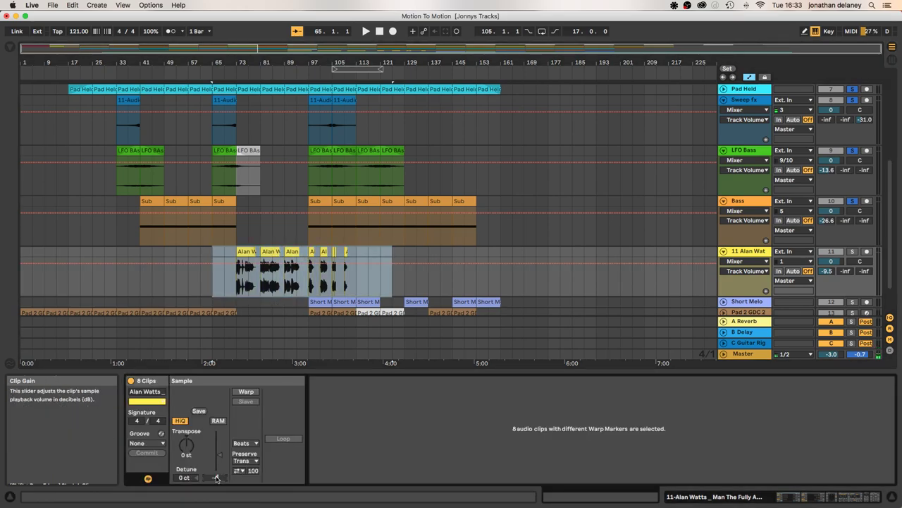
pyautogui.press('Return')
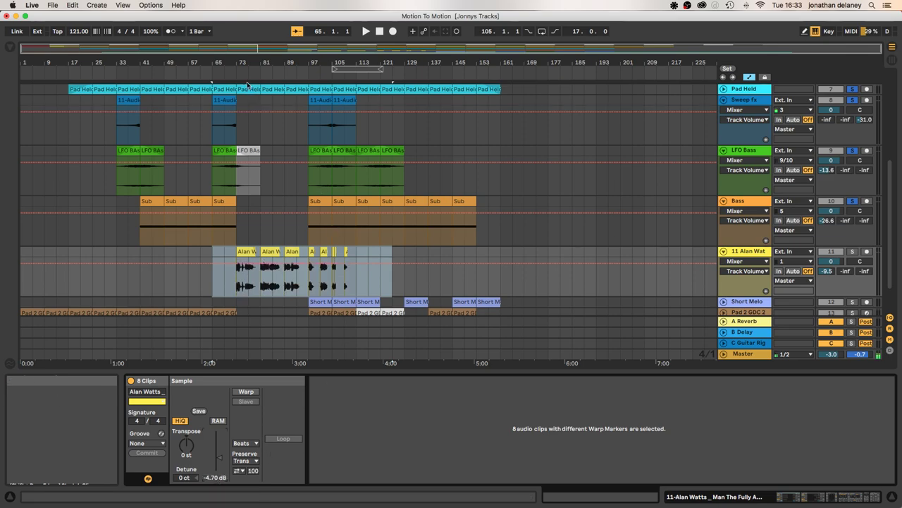
# Step: Play the arrangement from around bar 69 and solo the Alan Watts track
pyautogui.click(224, 73)
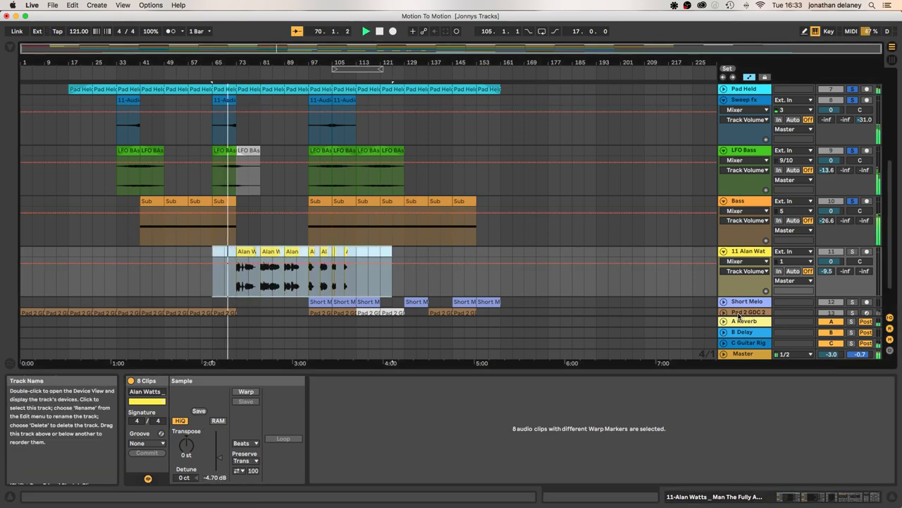
pyautogui.press('Tab')
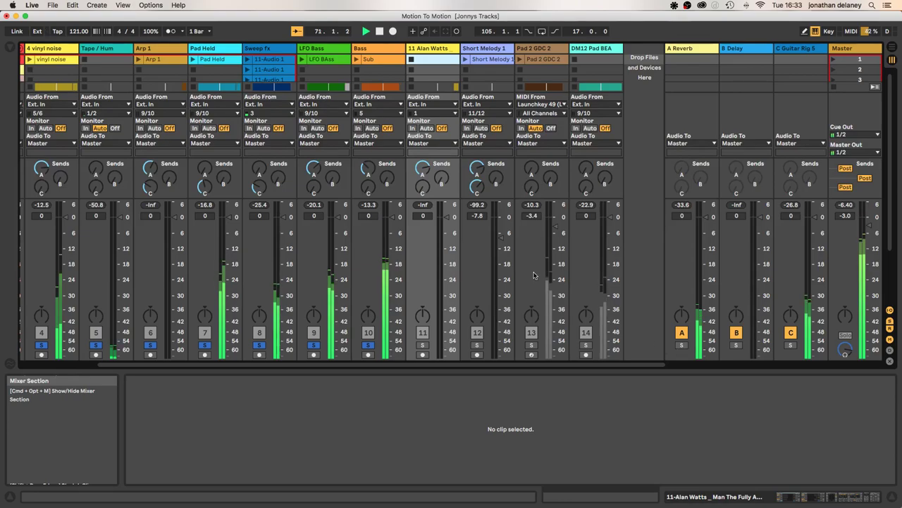
pyautogui.press('Tab')
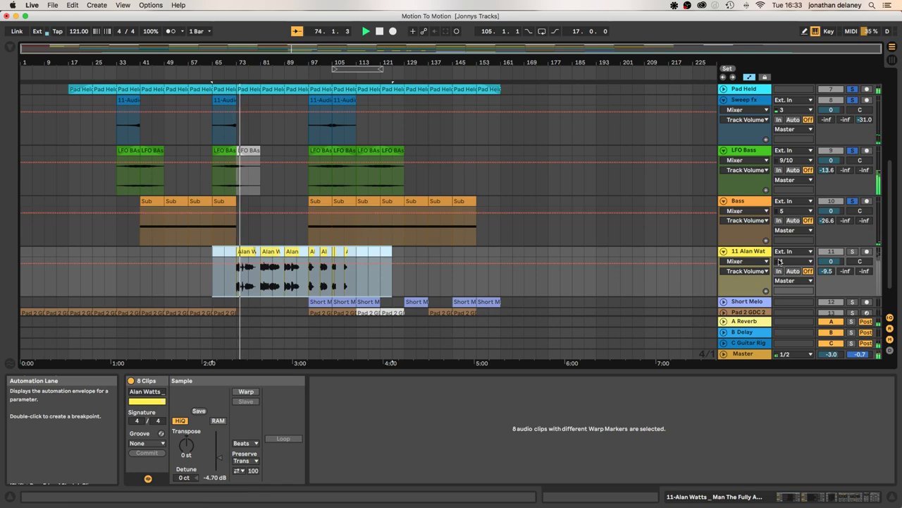
pyautogui.click(853, 253)
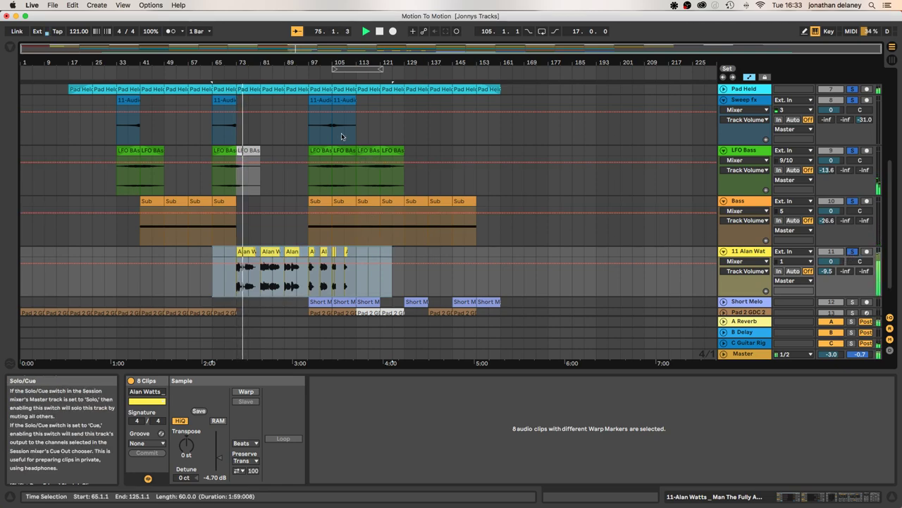
# Step: Replay the passage from around bar 65 with the clip view hidden and check the Alan Watts track's level in the mixer
pyautogui.click(212, 76)
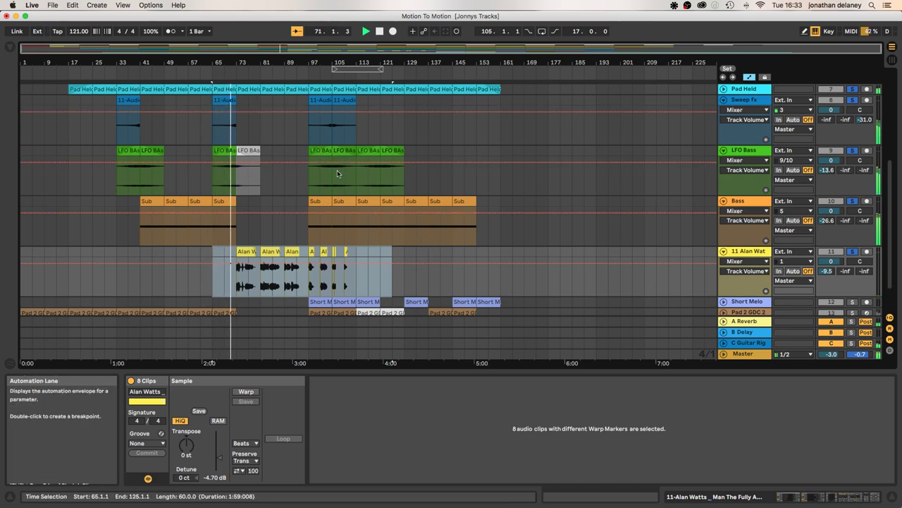
pyautogui.scroll(-2, 337, 170)
pyautogui.scroll(3, 337, 170)
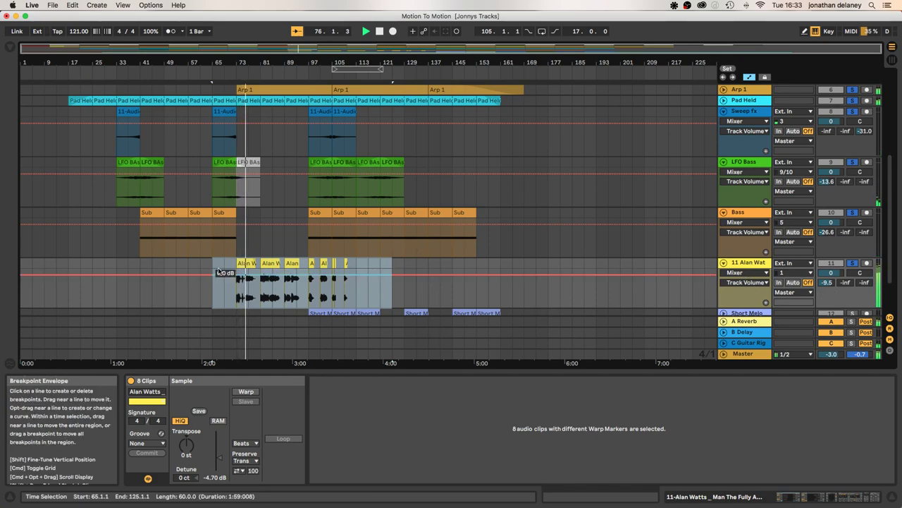
pyautogui.click(892, 497)
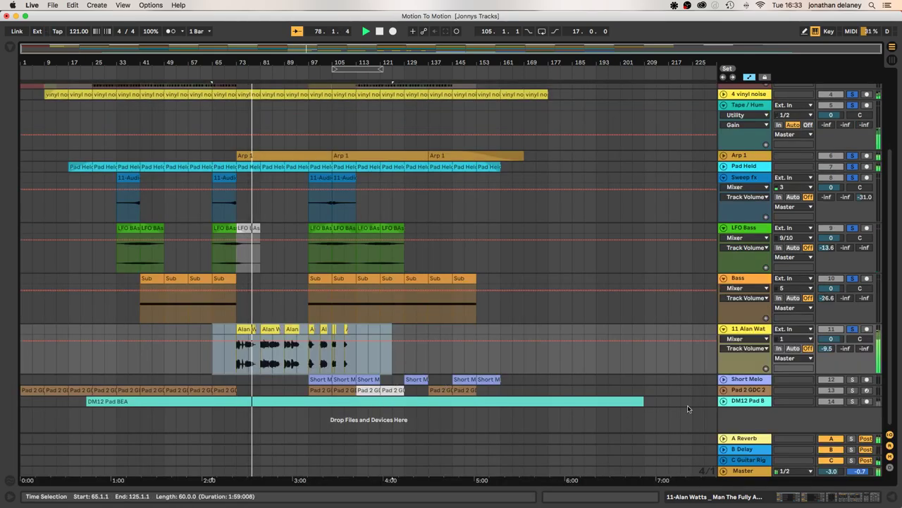
pyautogui.click(760, 379)
pyautogui.press('Tab')
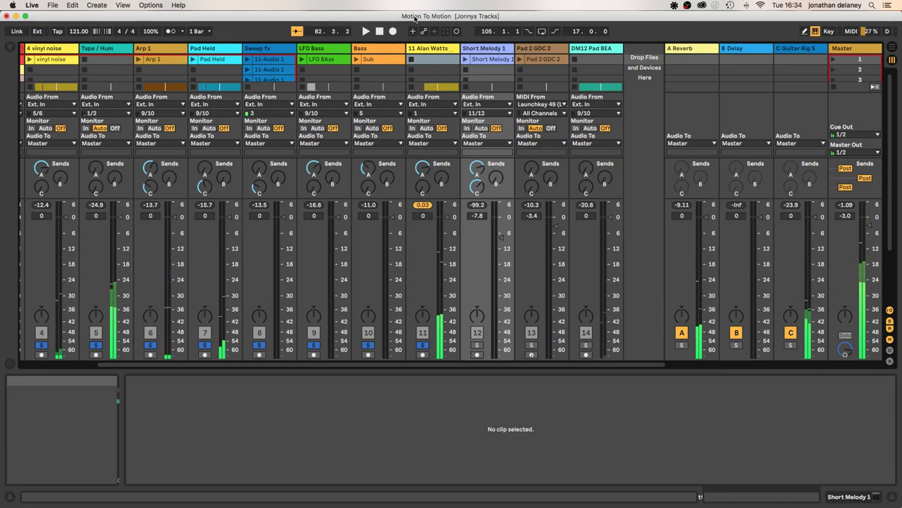
pyautogui.press('Tab')
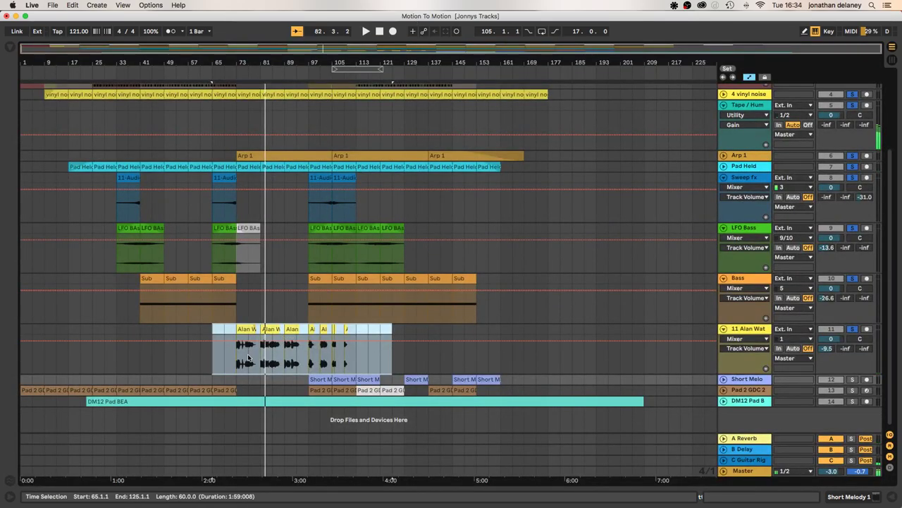
# Step: Select the Alan Watts clips from bar 69 to bar 121 and set their clip gain to -9 dB
pyautogui.moveTo(225, 330); pyautogui.dragTo(379, 337)
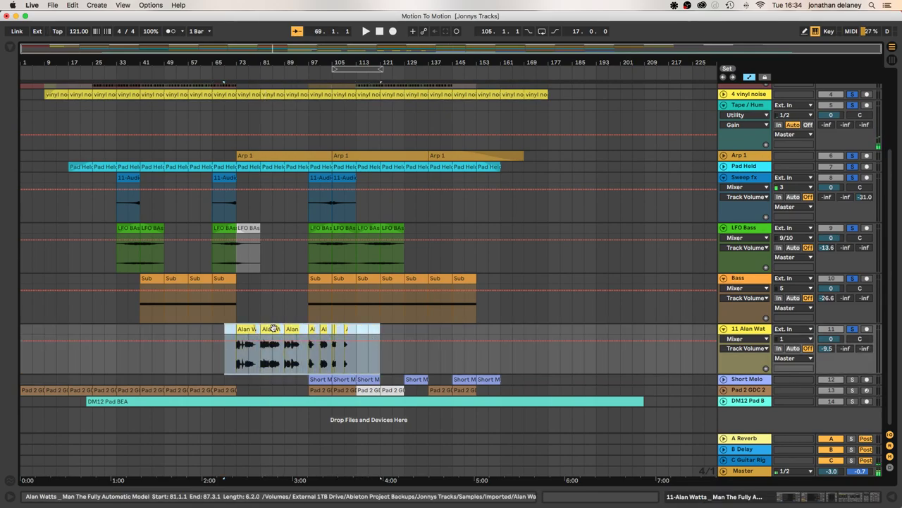
pyautogui.doubleClick(273, 331)
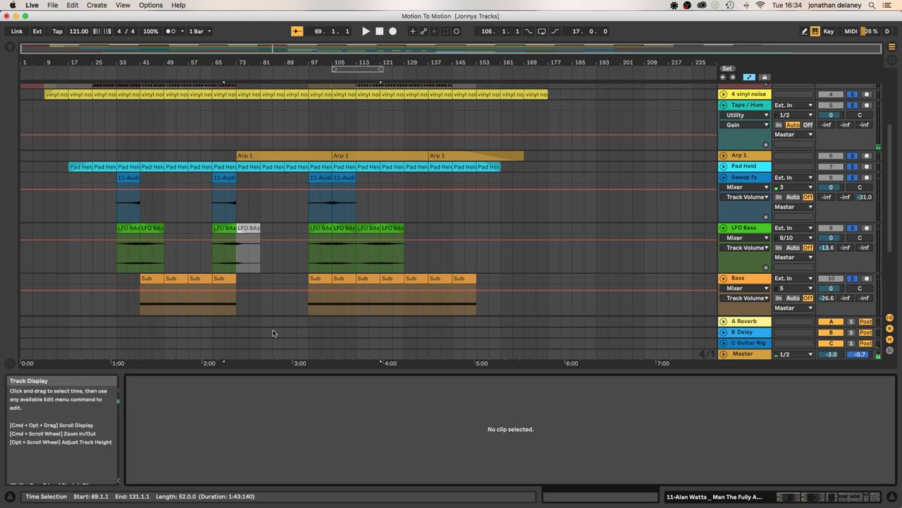
pyautogui.scroll(-5, 289, 304)
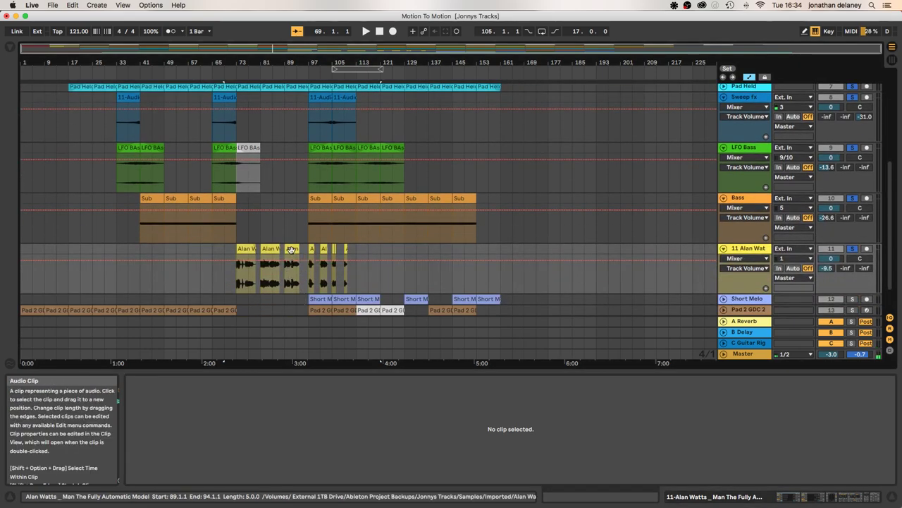
pyautogui.click(291, 250)
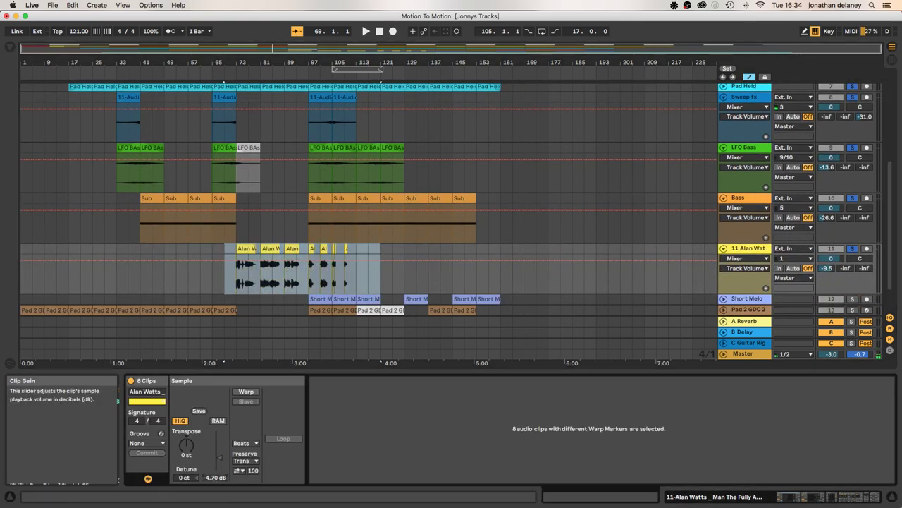
pyautogui.moveTo(213, 478); pyautogui.dragTo(212, 479)
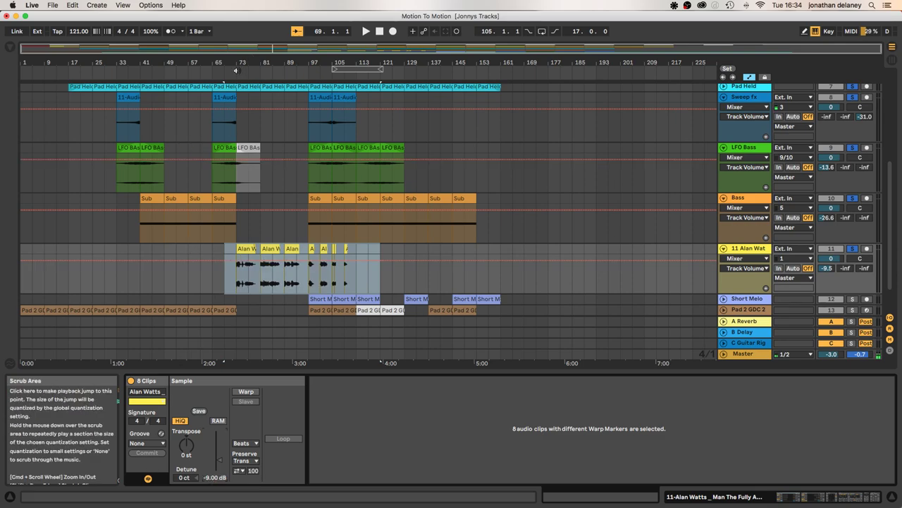
# Step: Play the arrangement from bar 69 and lower the selected Alan Watts clips' gain to -13 dB during playback
pyautogui.press('space')
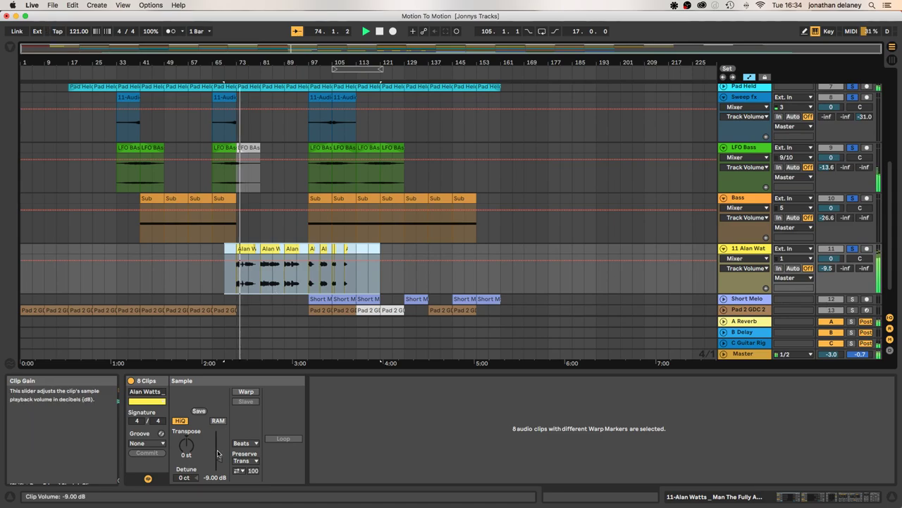
pyautogui.moveTo(220, 471); pyautogui.dragTo(220, 462)
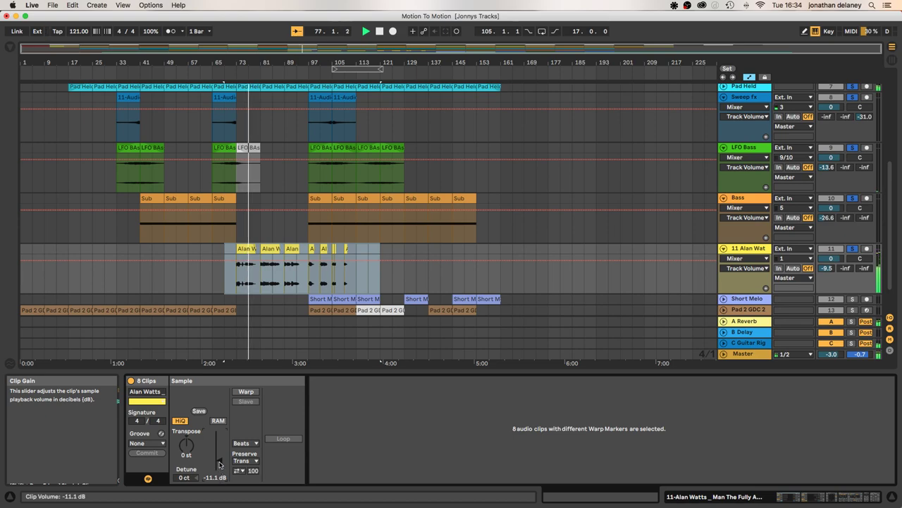
pyautogui.moveTo(220, 464); pyautogui.dragTo(218, 467)
pyautogui.click(212, 480)
pyautogui.write('-13')
pyautogui.press('Return')
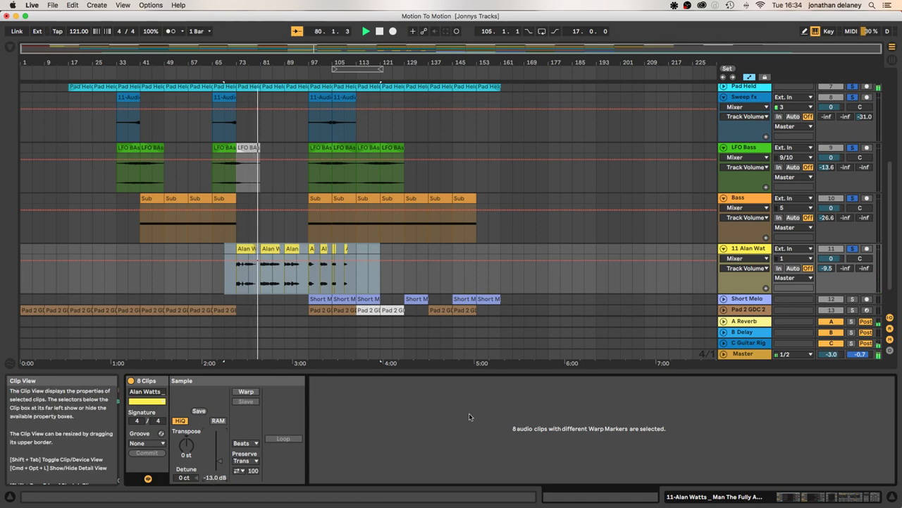
# Step: Hide the clip view and check the Alan Watts track's playback level in the mixer
pyautogui.click(893, 496)
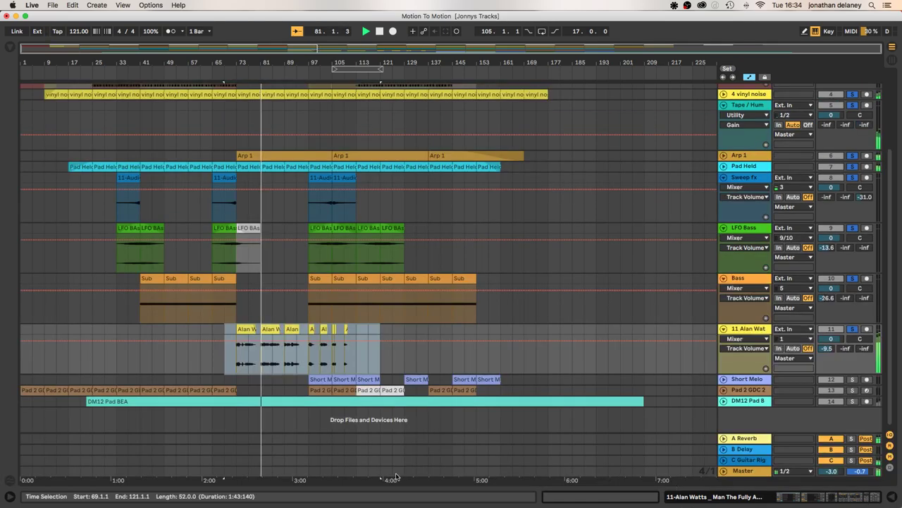
pyautogui.scroll(3, 359, 362)
pyautogui.scroll(-3, 358, 362)
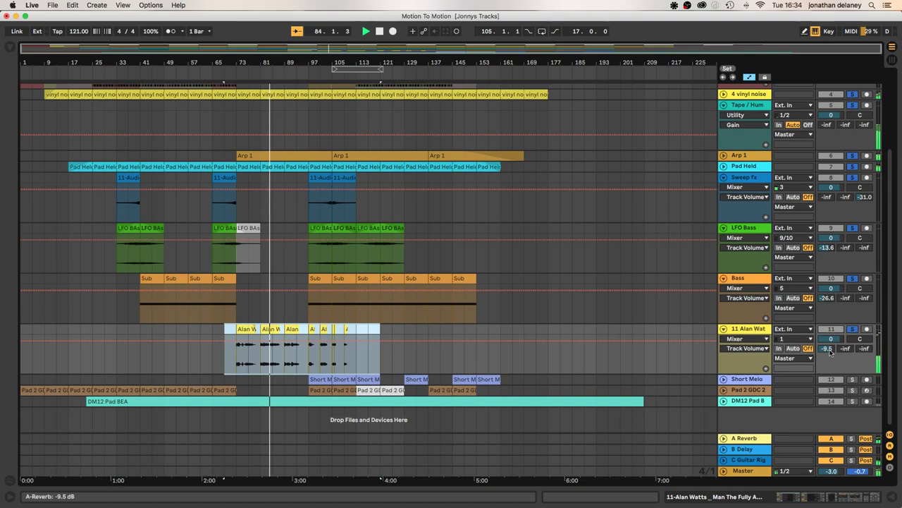
pyautogui.press('Tab')
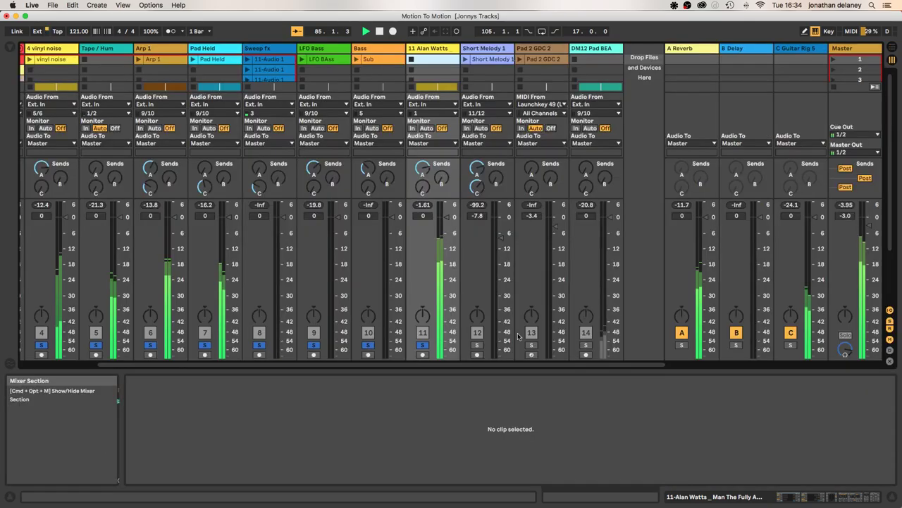
# Step: Reset the Short Melody 1 track's volume to 0 dB and unfold the track in the arrangement
pyautogui.click(481, 48)
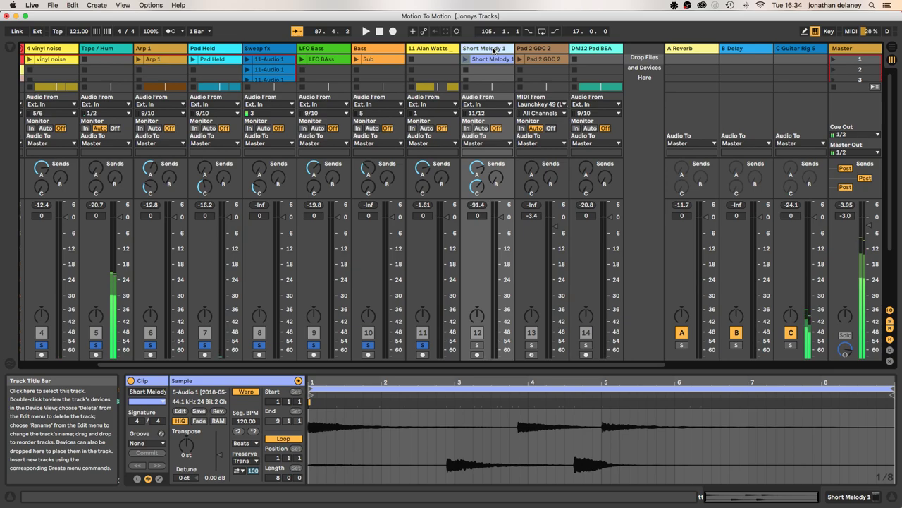
pyautogui.press('Tab')
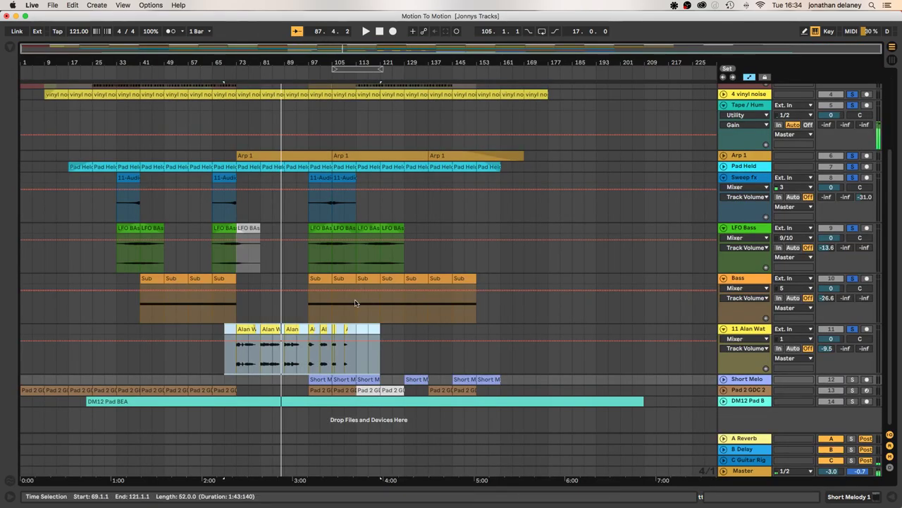
pyautogui.click(748, 380)
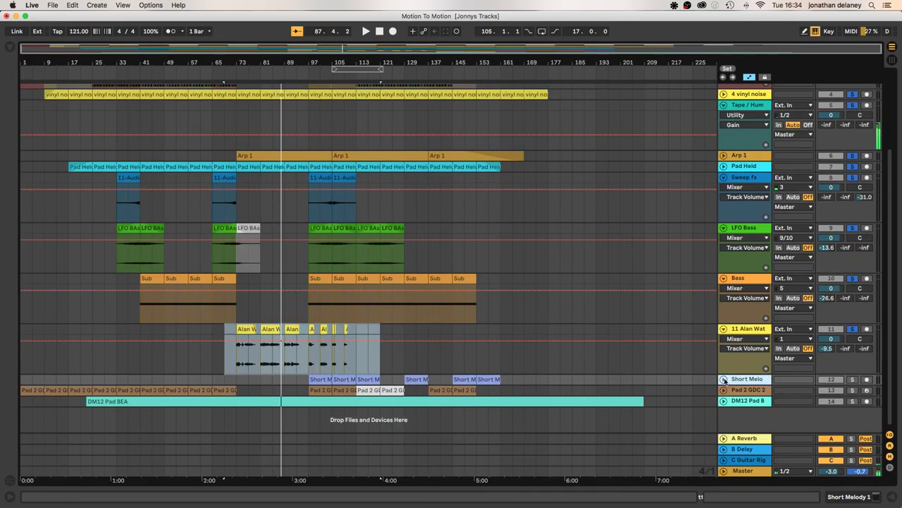
pyautogui.click(723, 379)
# Step: Select the Short Melody clips from bar 85 to bar 177 and set their clip gain to -7.8 dB
pyautogui.moveTo(544, 407); pyautogui.dragTo(273, 402)
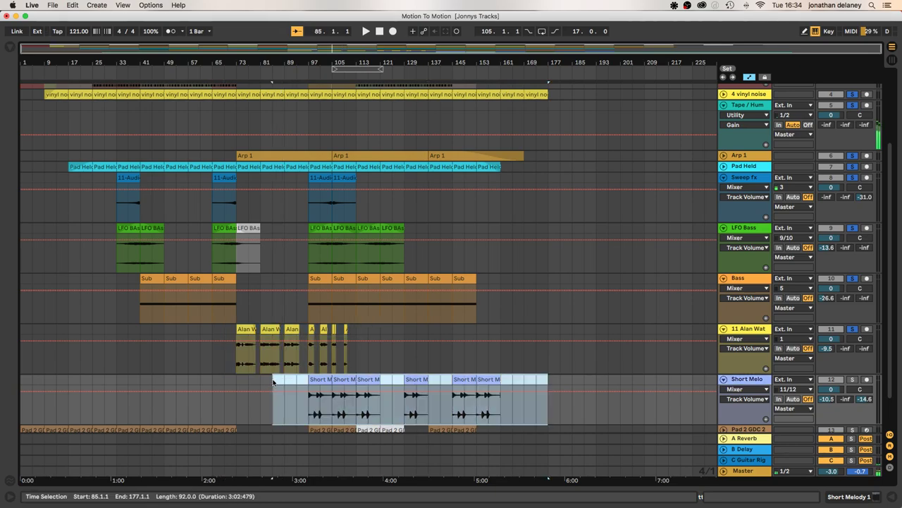
pyautogui.doubleClick(344, 379)
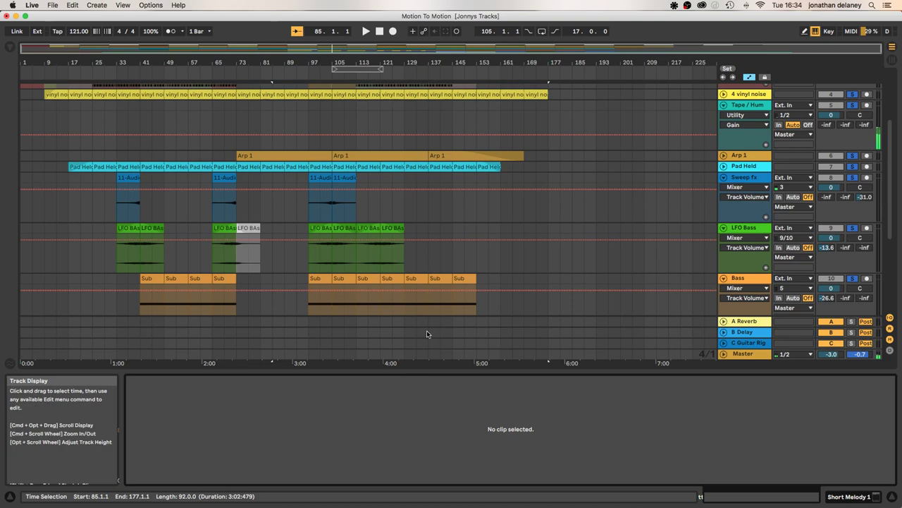
pyautogui.scroll(-5, 427, 330)
pyautogui.doubleClick(362, 230)
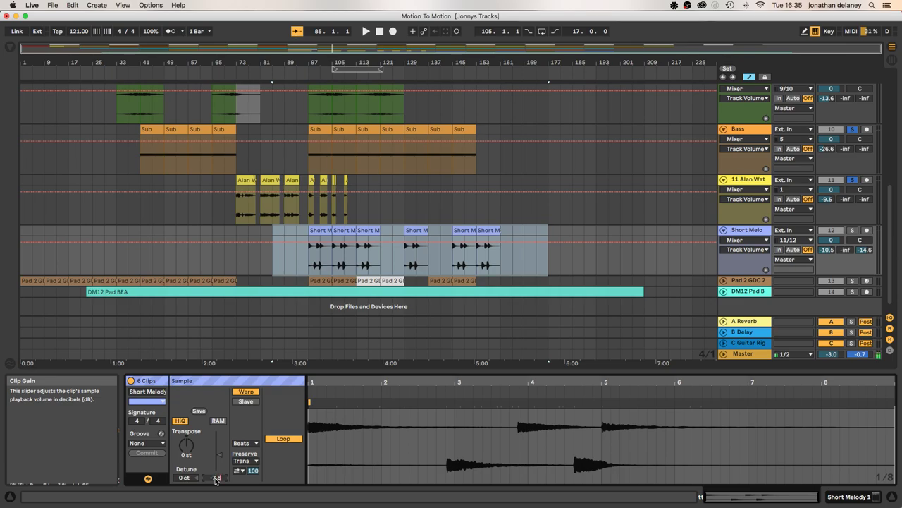
pyautogui.press('Return')
pyautogui.scroll(-1, 707, 279)
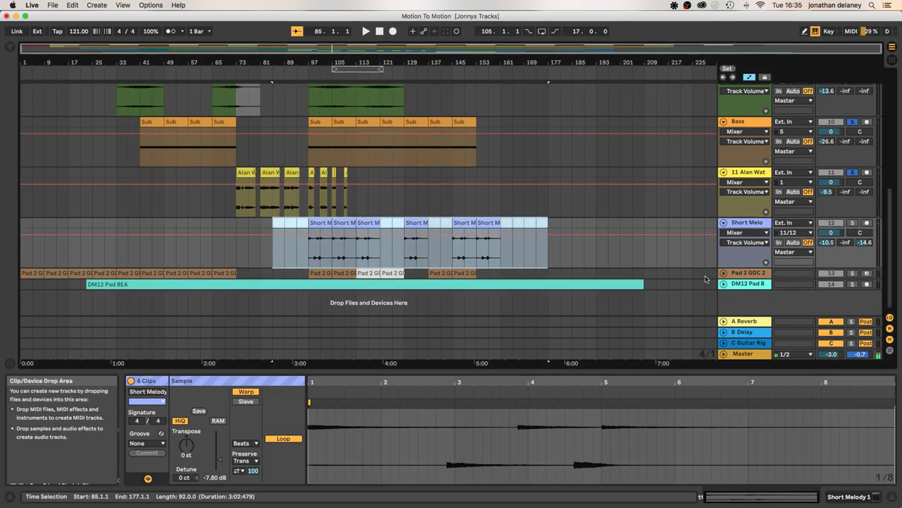
# Step: Reset the Pad 2 GDC 2 track's volume to 0 dB in the mixer and return to the arrangement
pyautogui.press('Tab')
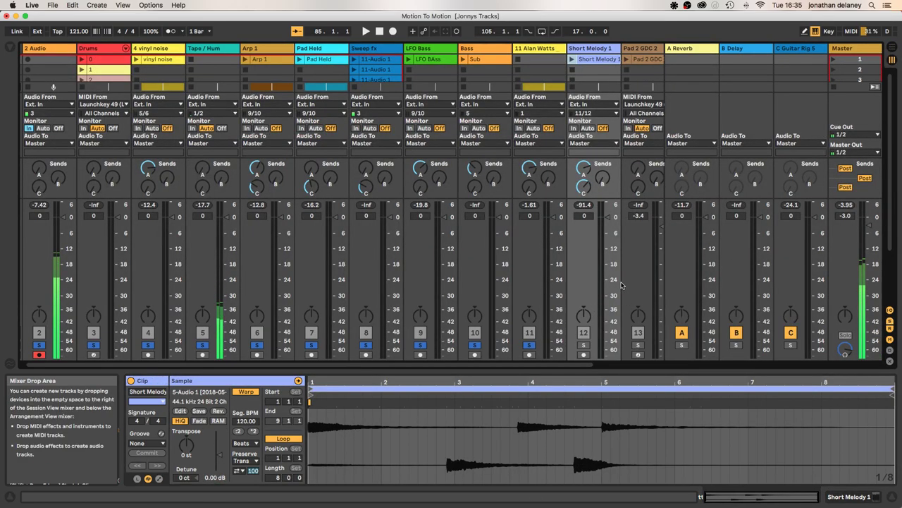
pyautogui.hscroll(3, 621, 285)
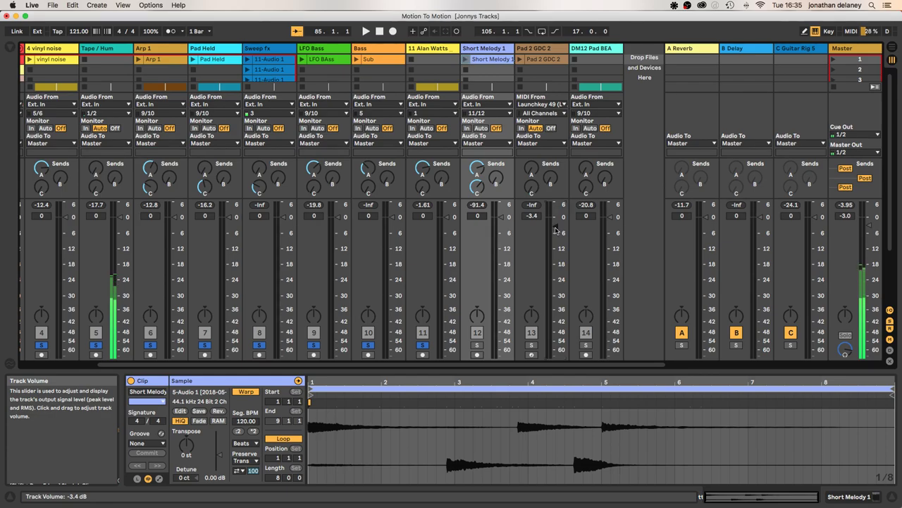
pyautogui.click(555, 50)
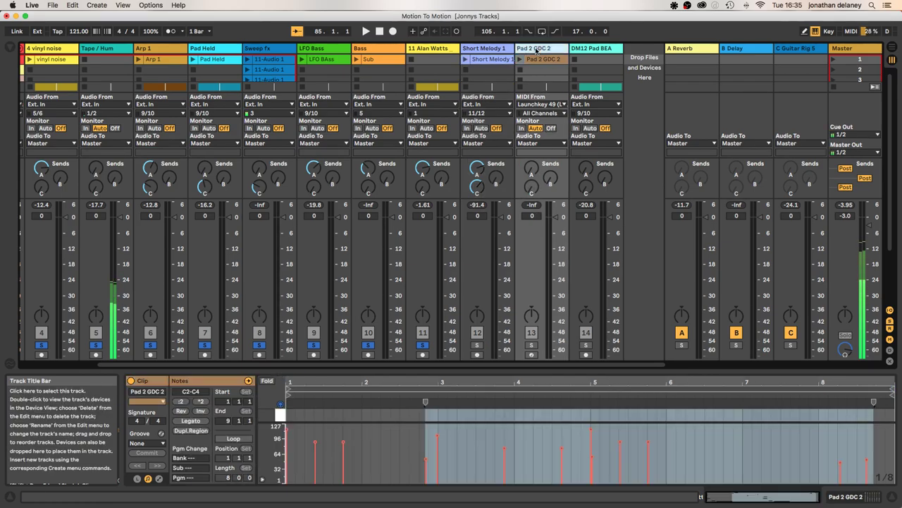
pyautogui.press('Tab')
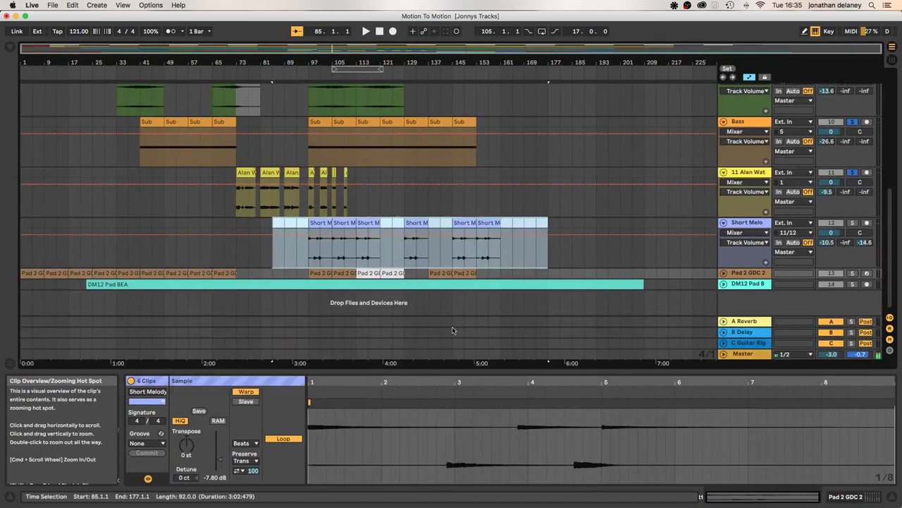
# Step: Expand the sampler device on the Pad 2 GDC 2 track and reset the track's volume to 0 dB
pyautogui.click(722, 274)
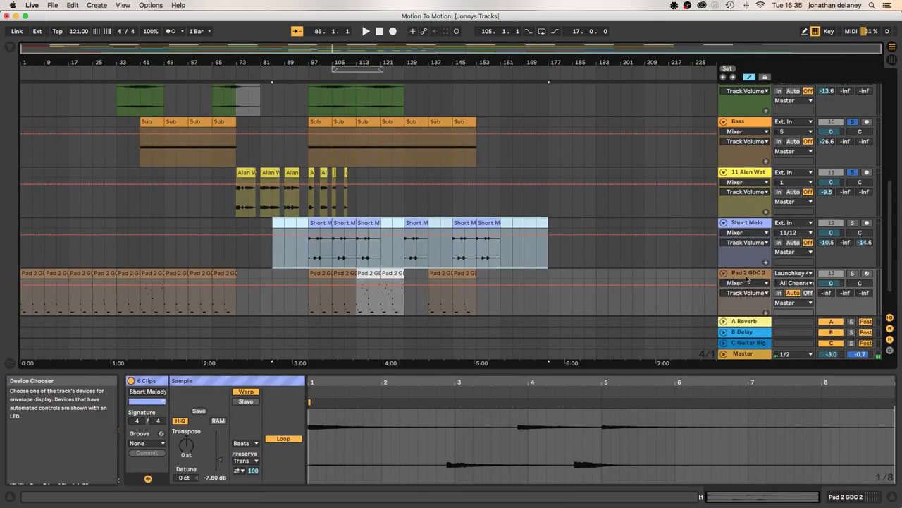
pyautogui.doubleClick(749, 275)
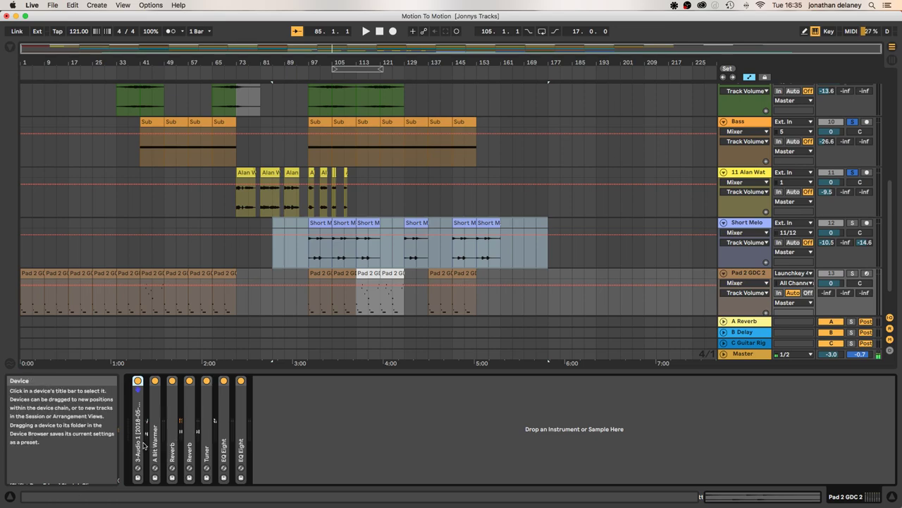
pyautogui.doubleClick(137, 444)
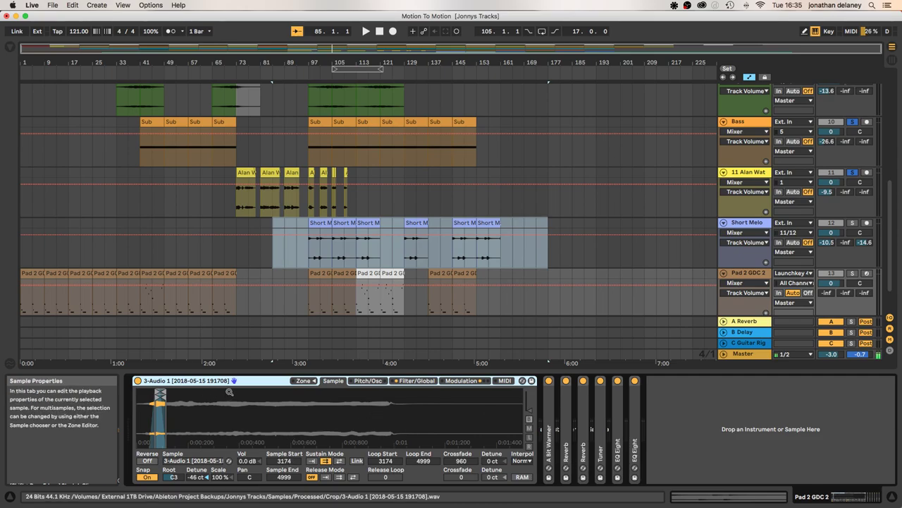
pyautogui.press('Tab')
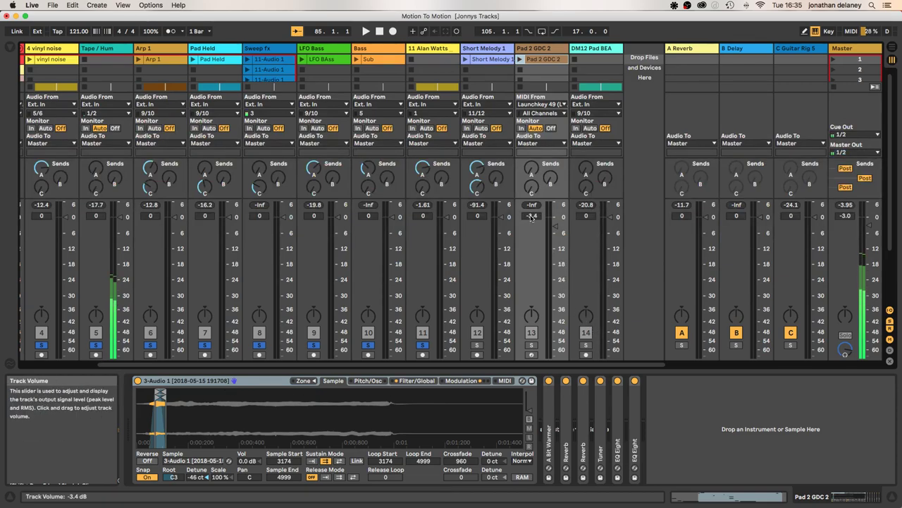
pyautogui.moveTo(555, 226); pyautogui.dragTo(554, 216)
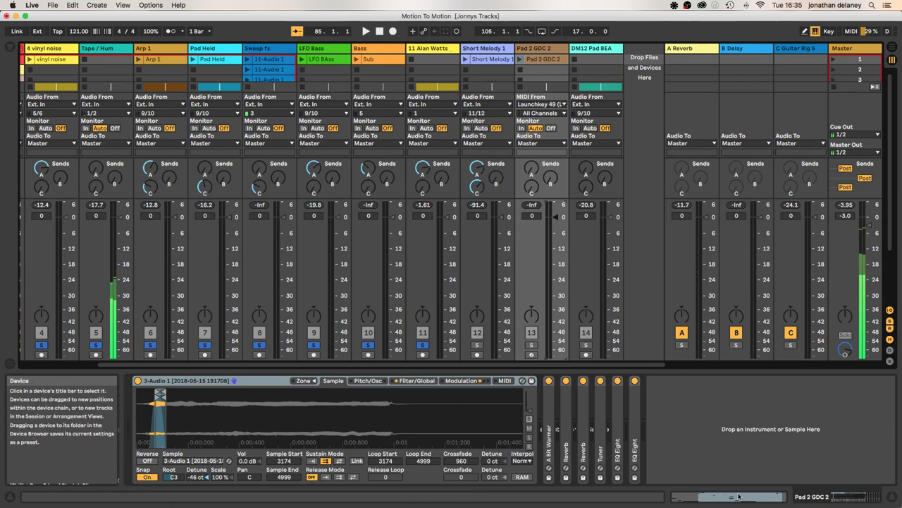
# Step: Clear the track solos and lower the global volume of the Pad 2 GDC 2 sampler to -7 dB
pyautogui.click(425, 345)
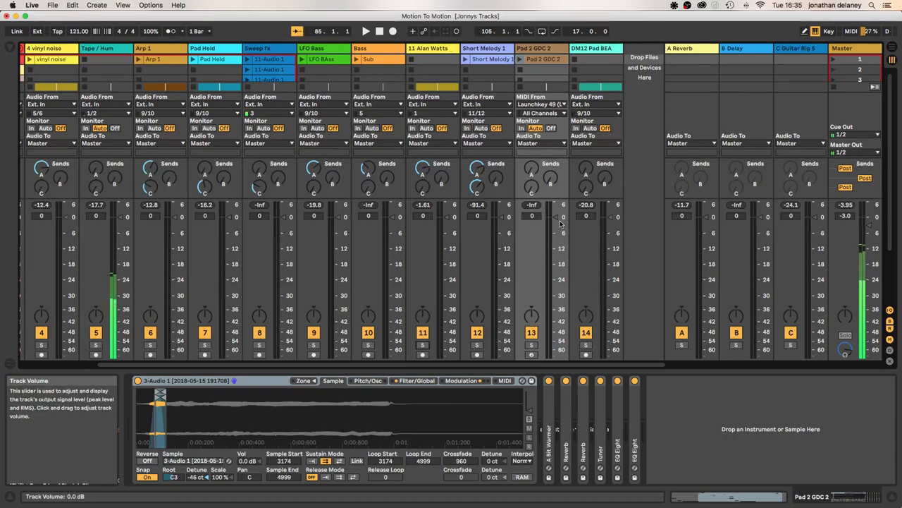
pyautogui.moveTo(560, 224); pyautogui.dragTo(559, 234)
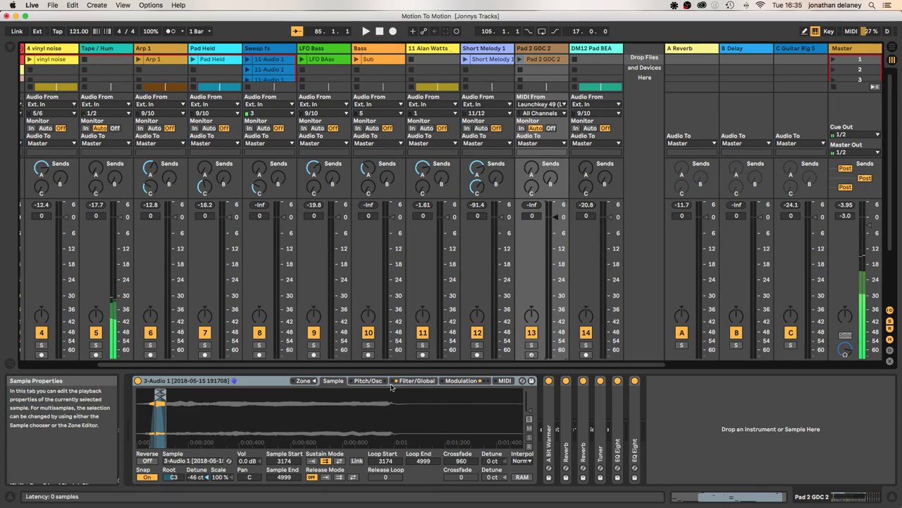
pyautogui.click(415, 382)
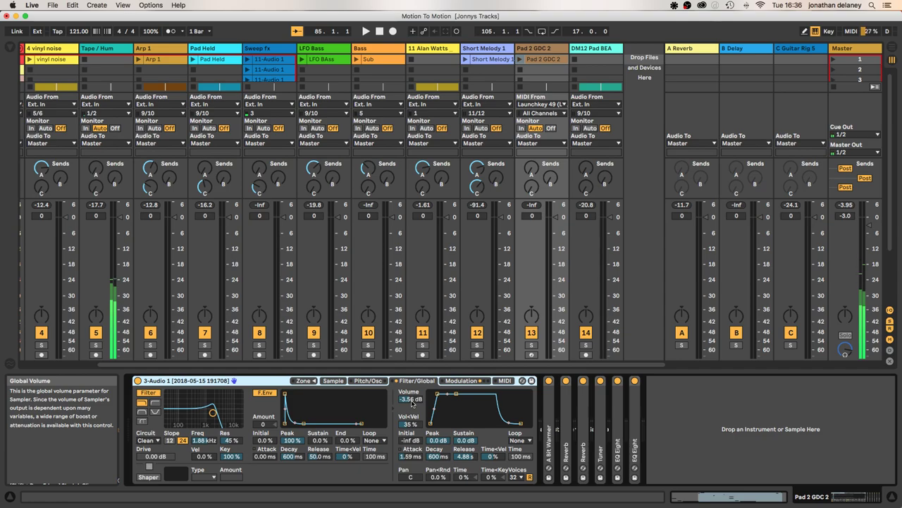
pyautogui.click(413, 401)
pyautogui.write('-')
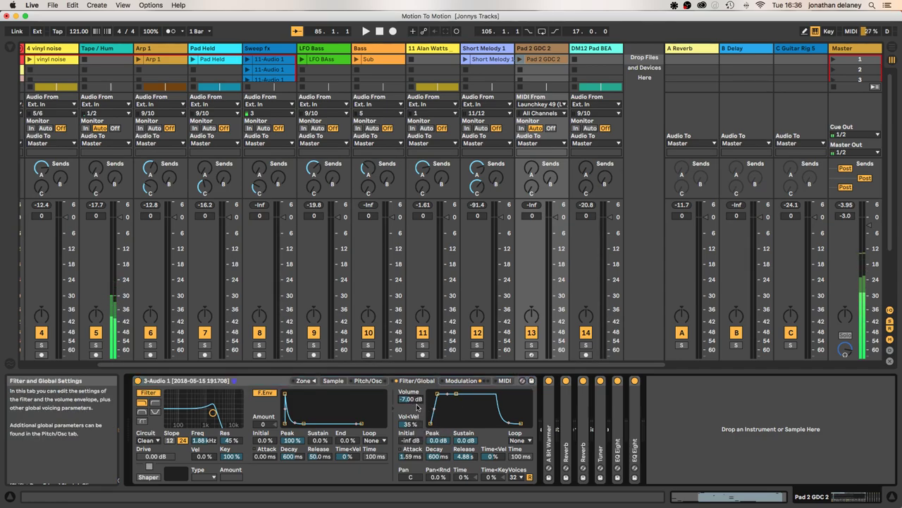
pyautogui.click(332, 381)
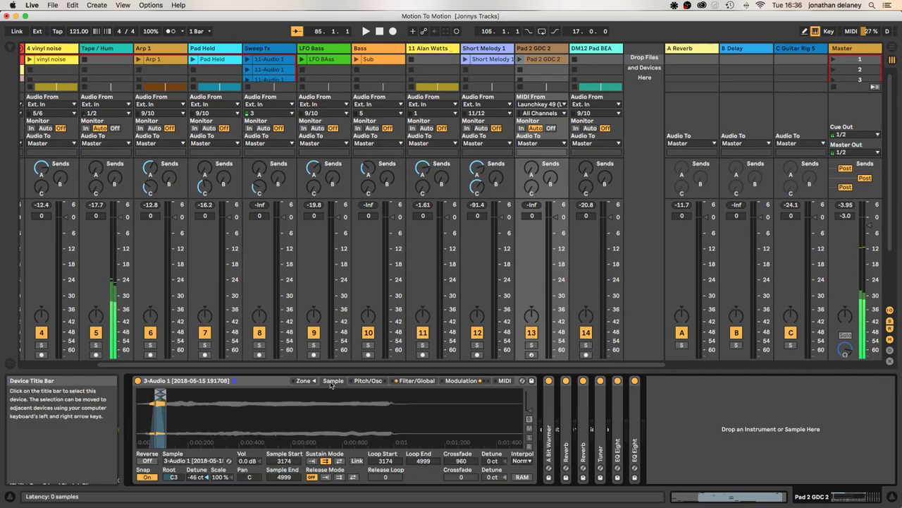
pyautogui.click(417, 381)
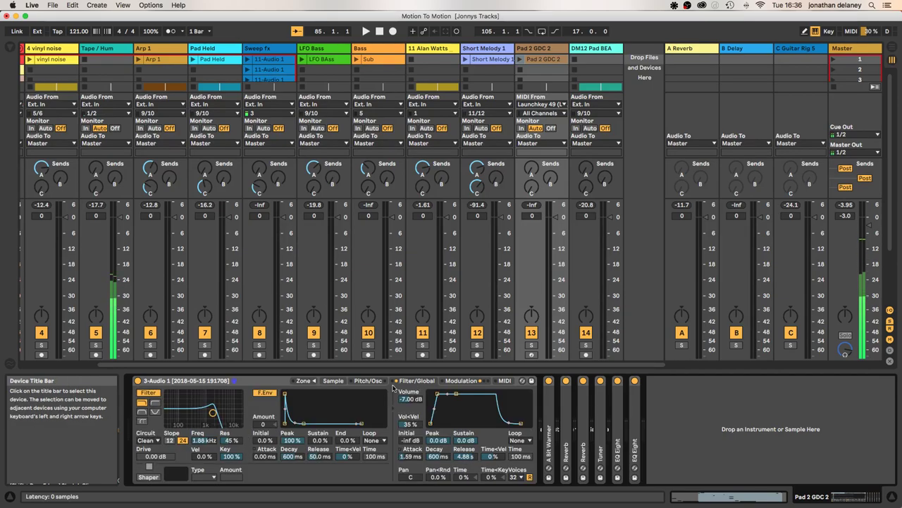
pyautogui.click(262, 383)
pyautogui.doubleClick(262, 383)
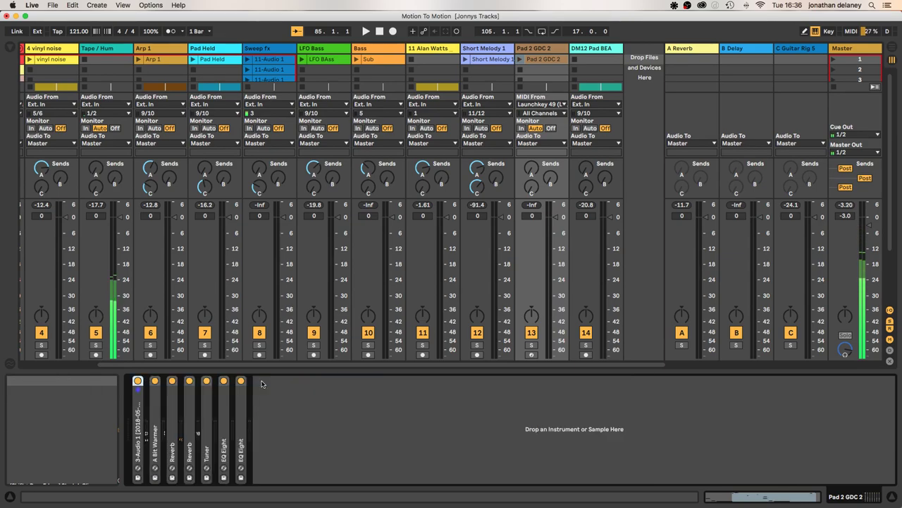
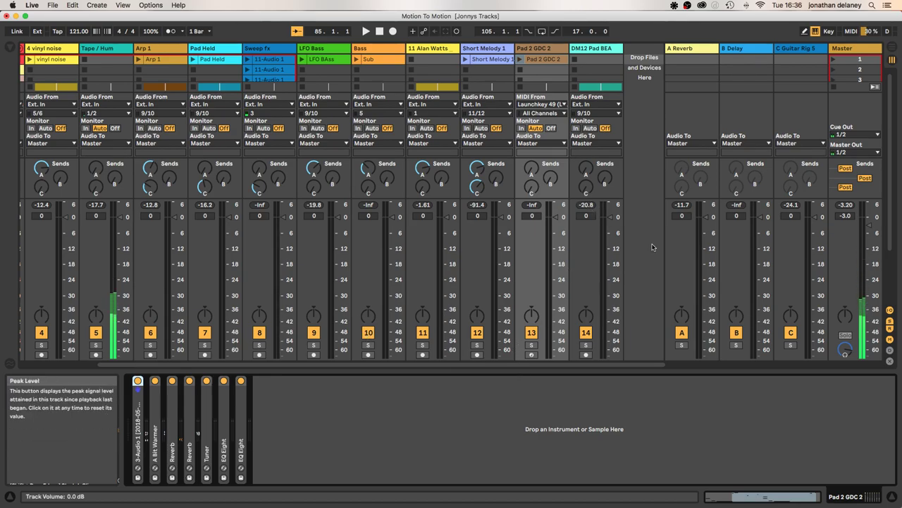
# Step: Reset the Master volume to 0 dB and deactivate the EQ Eight on the Master track
pyautogui.click(853, 48)
pyautogui.press('super+z')
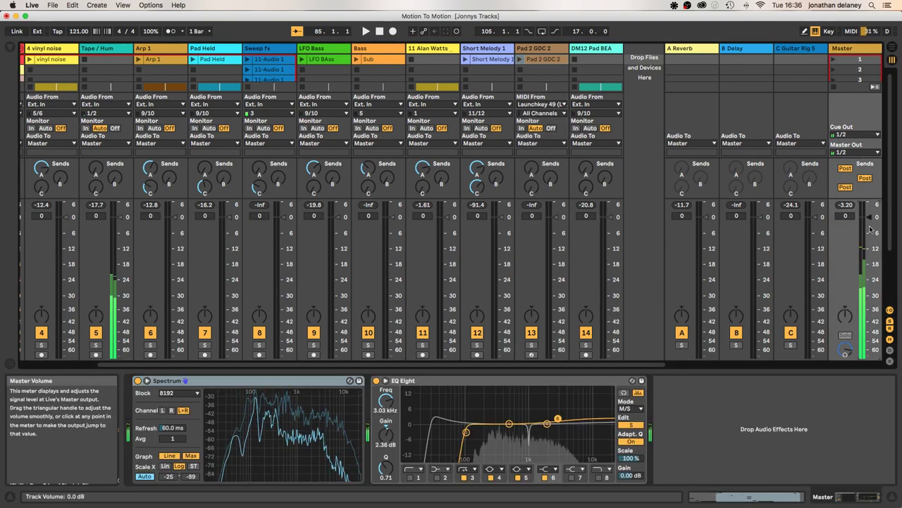
pyautogui.press('super+z')
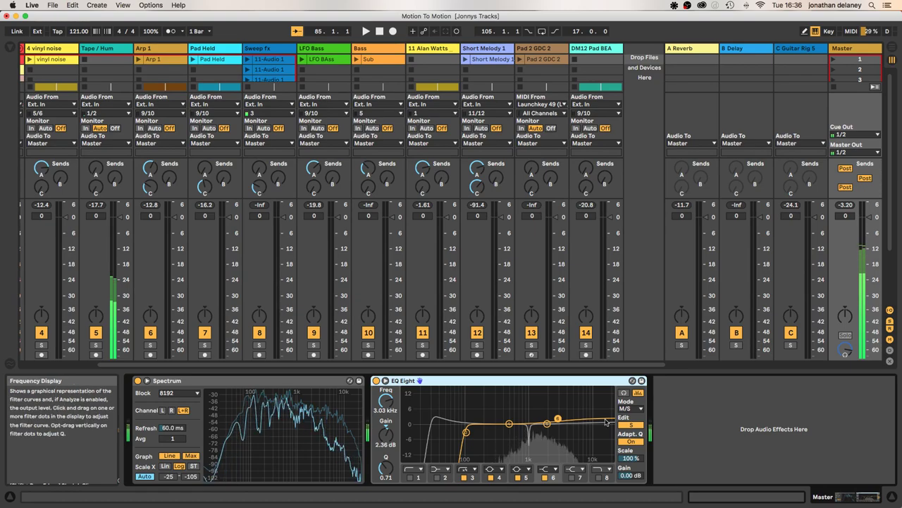
pyautogui.press('0')
pyautogui.click(717, 438)
# Step: Play the arrangement from bar 33 and around bar 67 to check mixer levels, and reactivate the Master's EQ Eight
pyautogui.press('space')
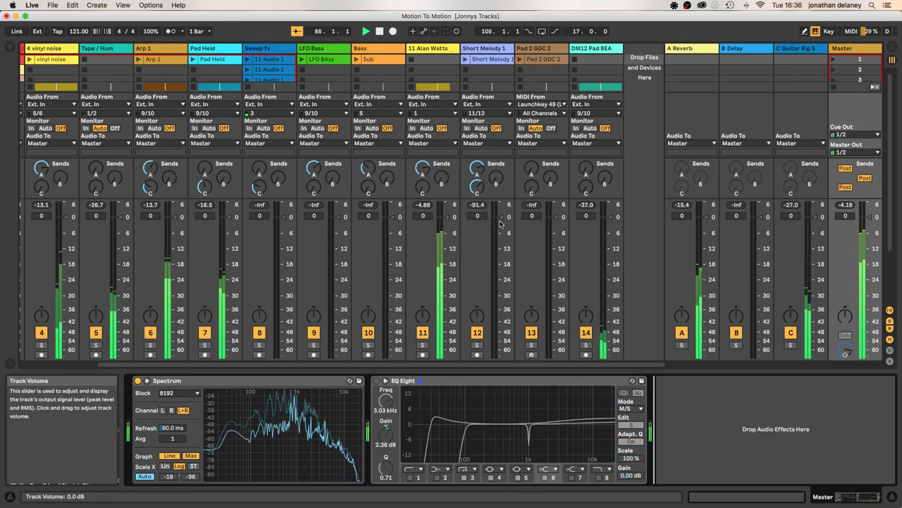
pyautogui.press('Tab')
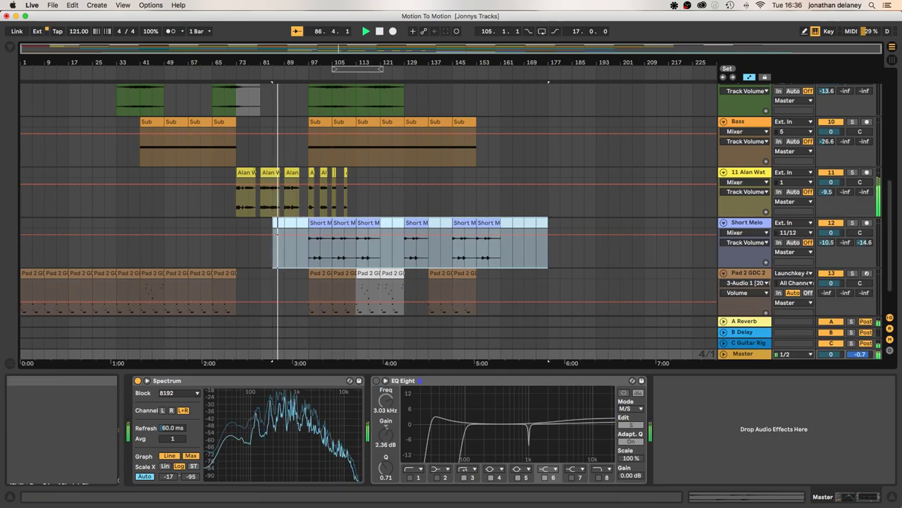
pyautogui.click(896, 483)
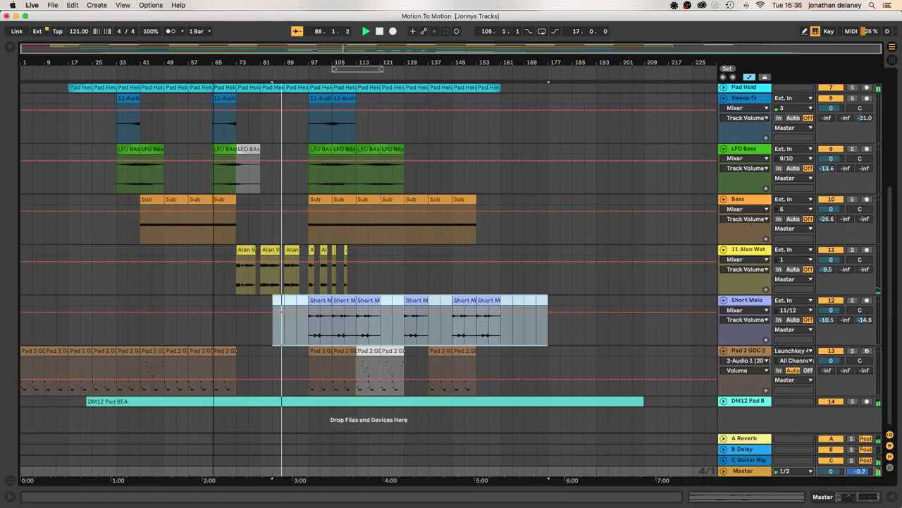
pyautogui.click(115, 69)
pyautogui.scroll(6, 494, 211)
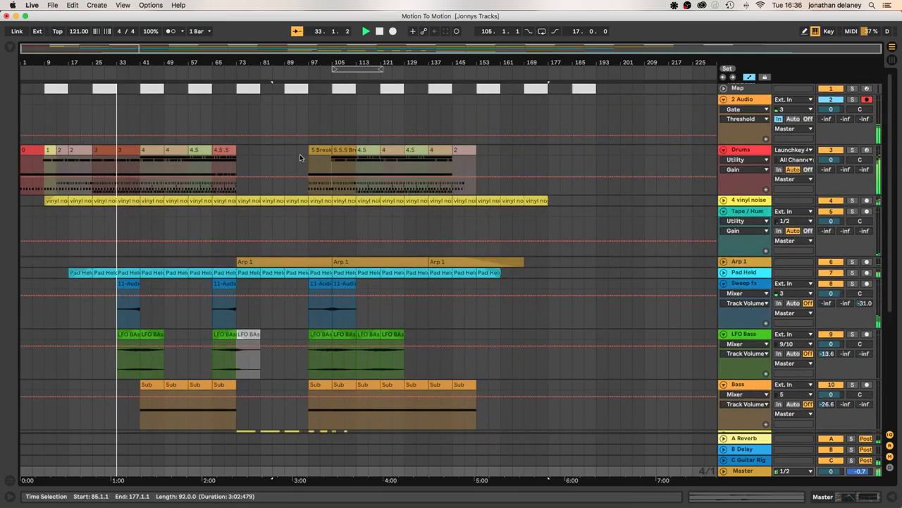
pyautogui.press('Tab')
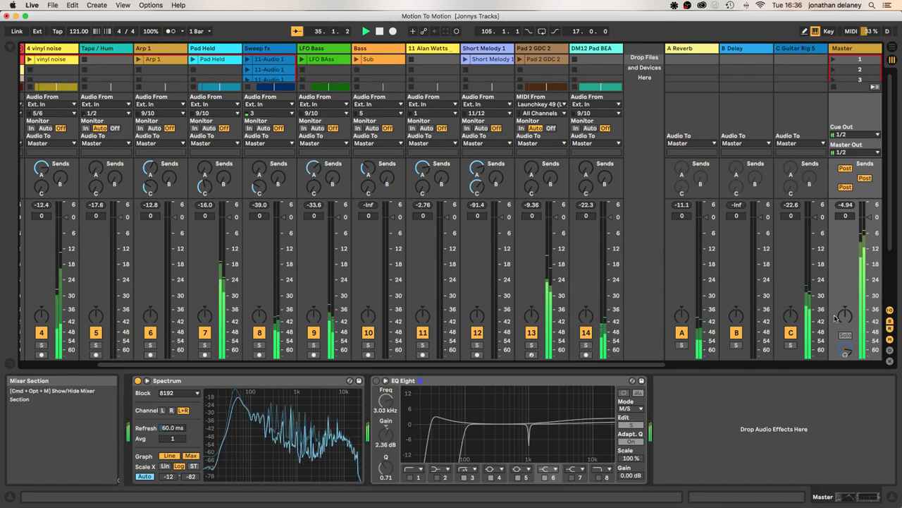
pyautogui.press('Tab')
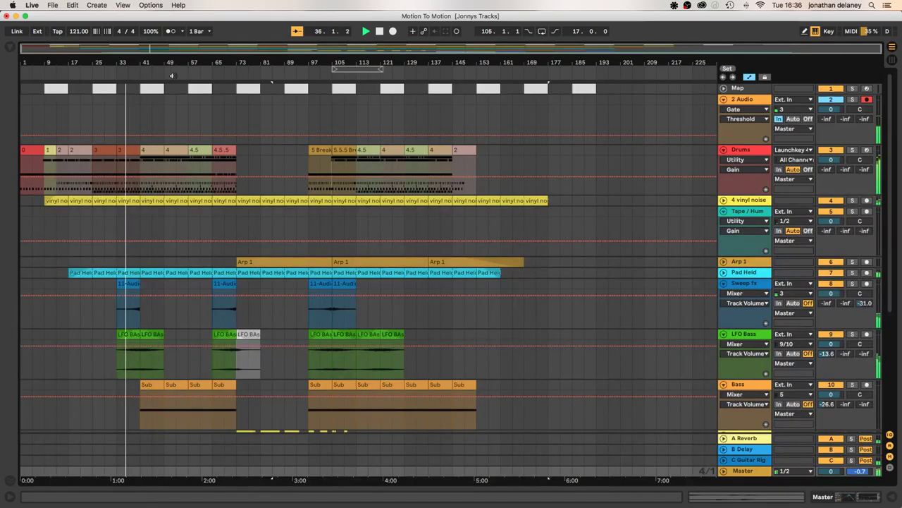
pyautogui.click(220, 72)
pyautogui.press('Tab')
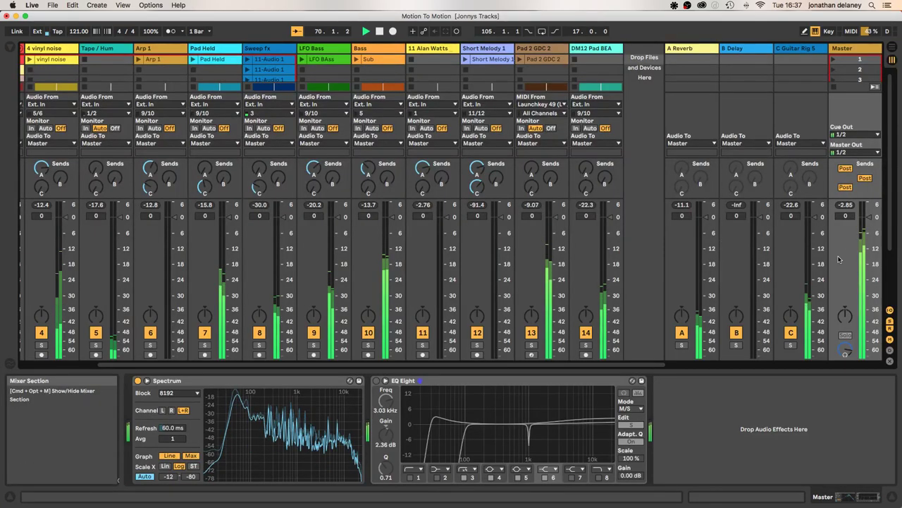
pyautogui.click(377, 381)
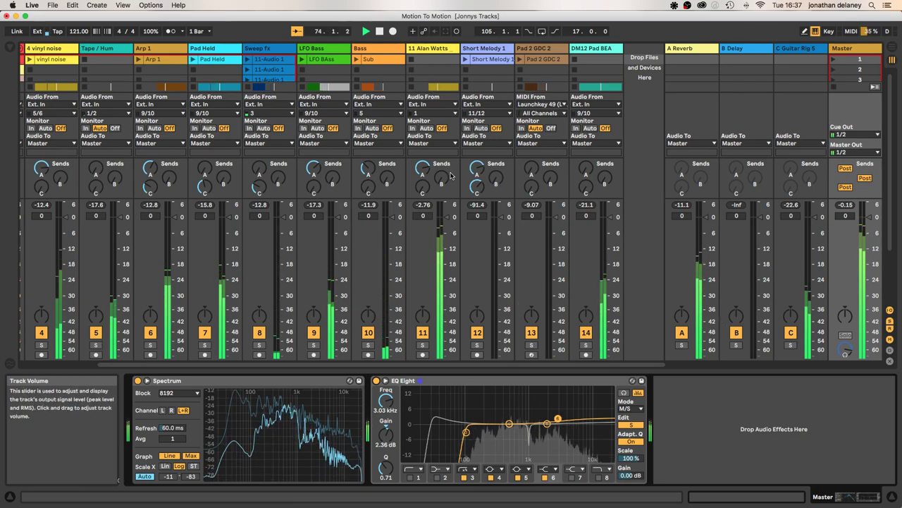
# Step: On the 11 Alan Watts track, lower the Multiband Gate output to -3.8 dB and the Speech Enhancer output to -5 dB
pyautogui.click(437, 49)
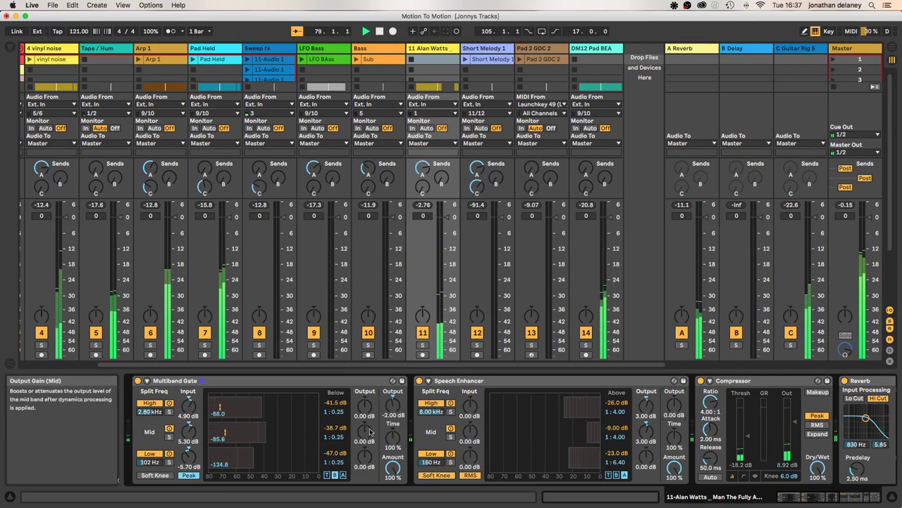
pyautogui.moveTo(392, 404); pyautogui.dragTo(393, 412)
pyautogui.moveTo(675, 411); pyautogui.dragTo(675, 421)
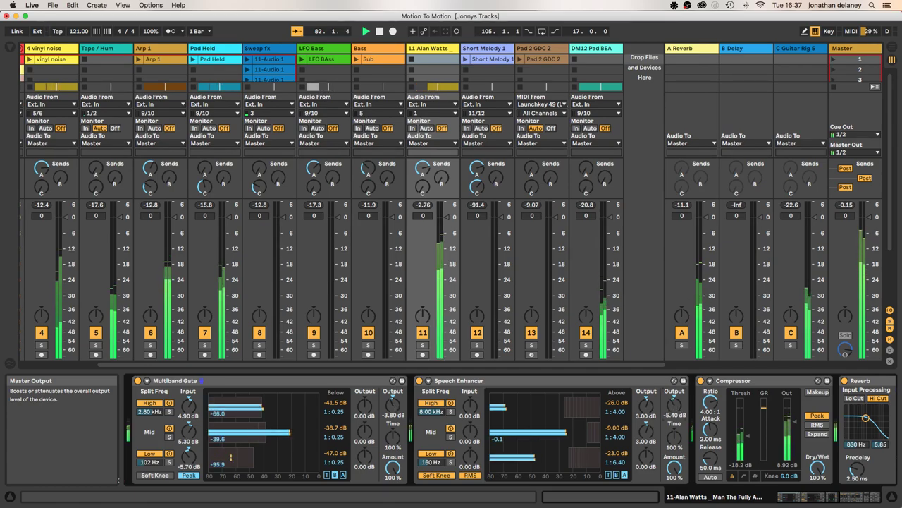
pyautogui.hscroll(5, 733, 403)
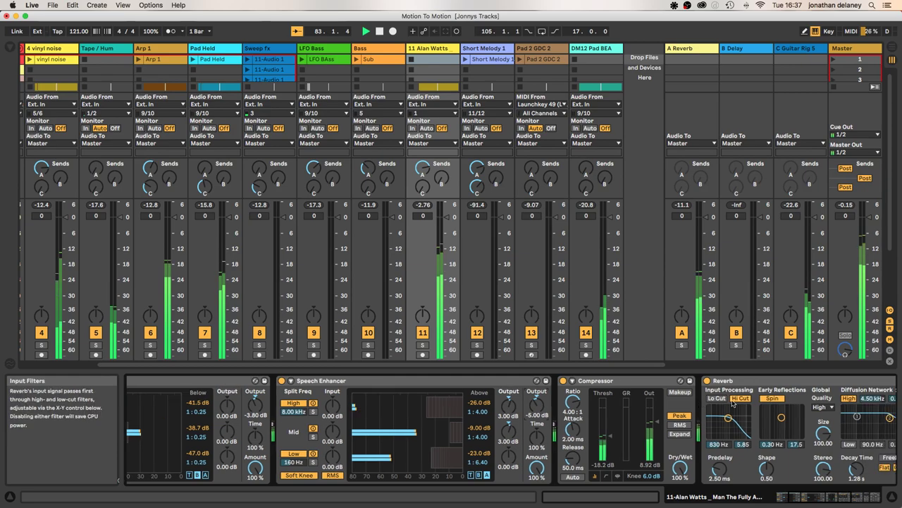
pyautogui.hscroll(10, 733, 403)
pyautogui.hscroll(-15, 730, 403)
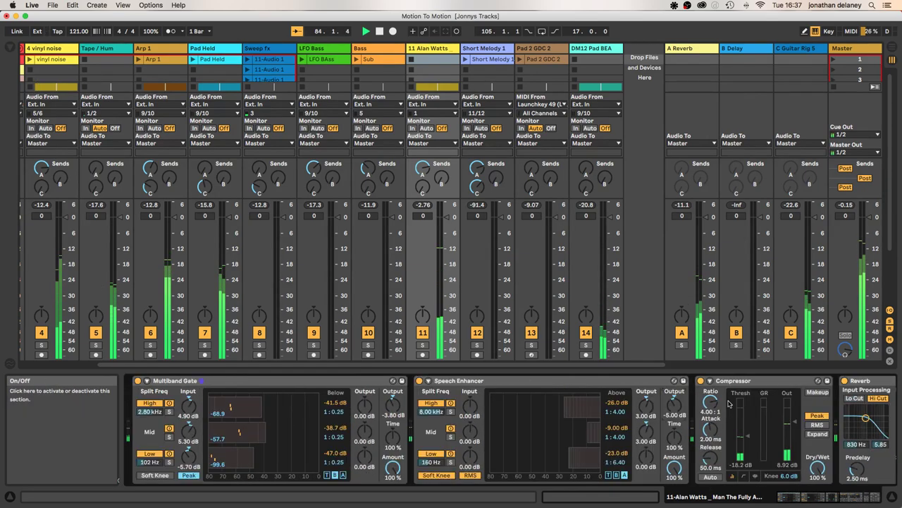
# Step: Reset the Master's peak level display and deactivate the Tape / Hum track
pyautogui.hscroll(-5, 606, 297)
pyautogui.click(846, 205)
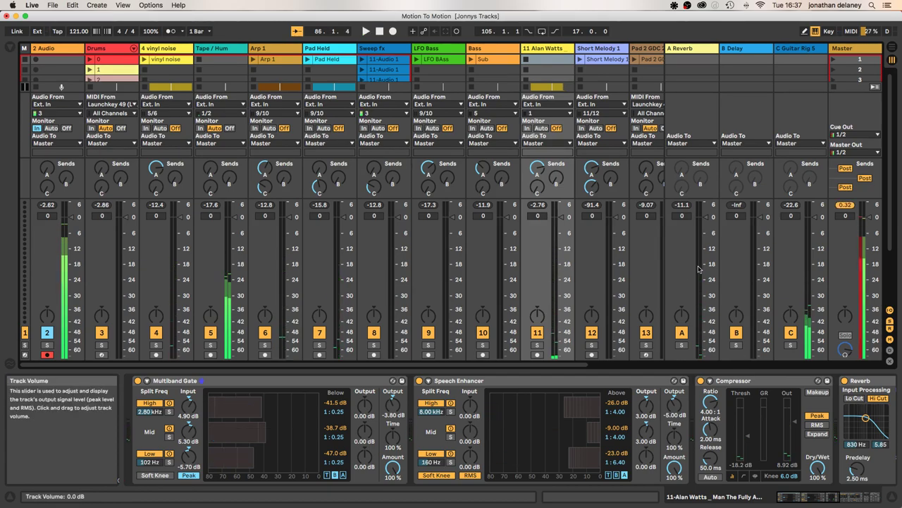
pyautogui.click(844, 204)
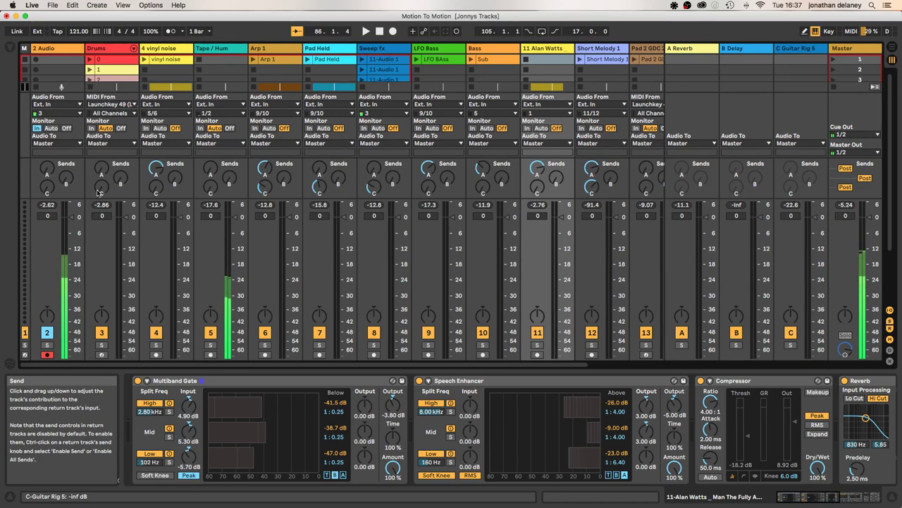
pyautogui.click(210, 334)
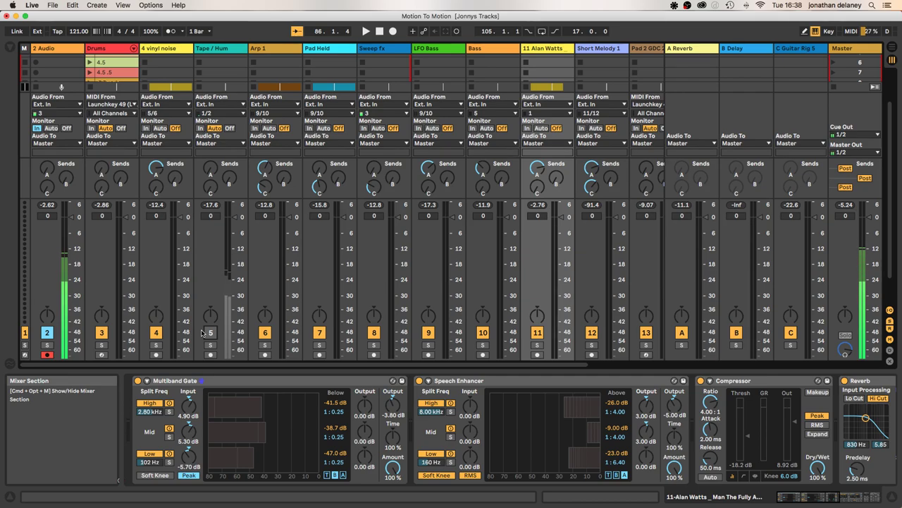
# Step: Show the Master's devices and reset the peak level displays of 11 Alan Watts, Pad 2 GDC 2 and DM12 Pad BEA
pyautogui.hscroll(3, 177, 310)
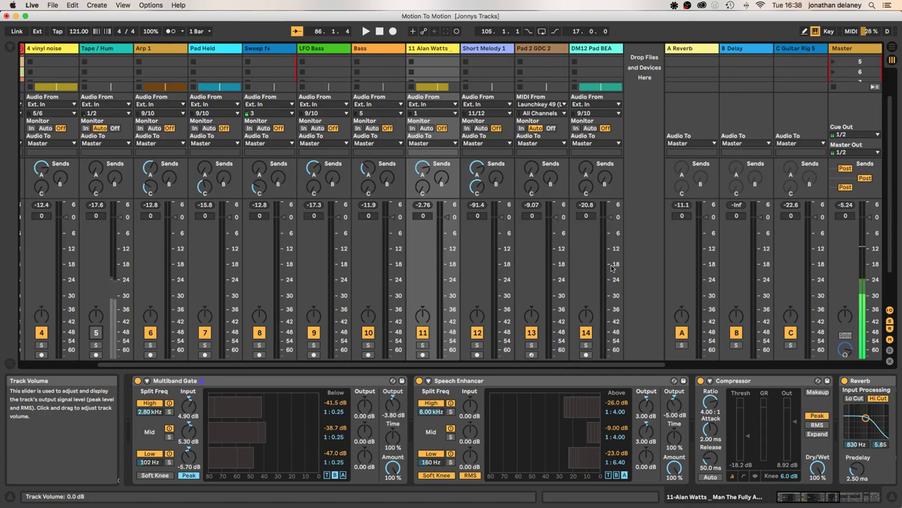
pyautogui.click(854, 48)
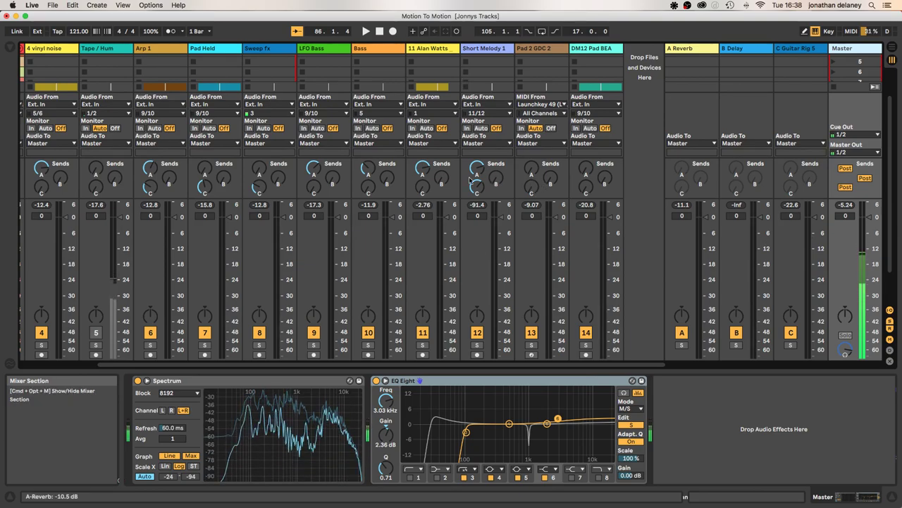
pyautogui.click(425, 204)
pyautogui.click(533, 205)
pyautogui.click(586, 205)
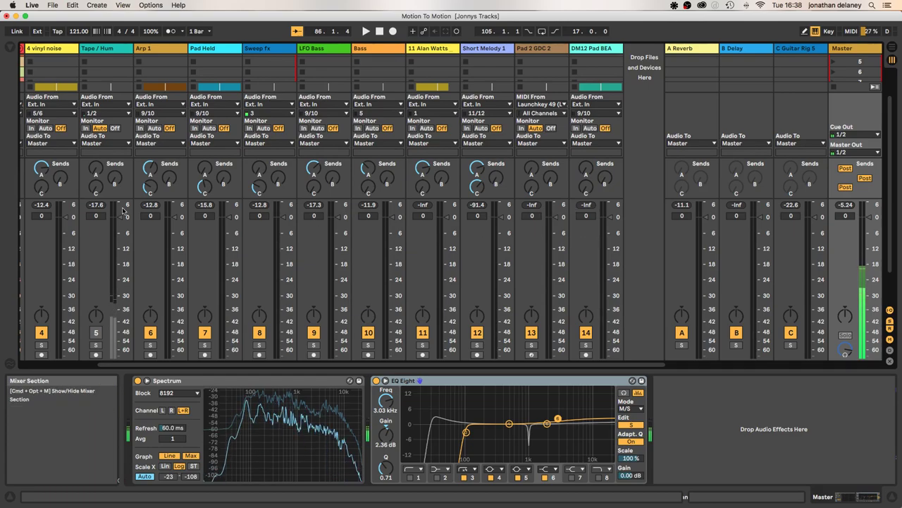
# Step: Show the Drums track's devices and unfold its drum rack chains to examine their levels, folding them again
pyautogui.hscroll(-3, 90, 141)
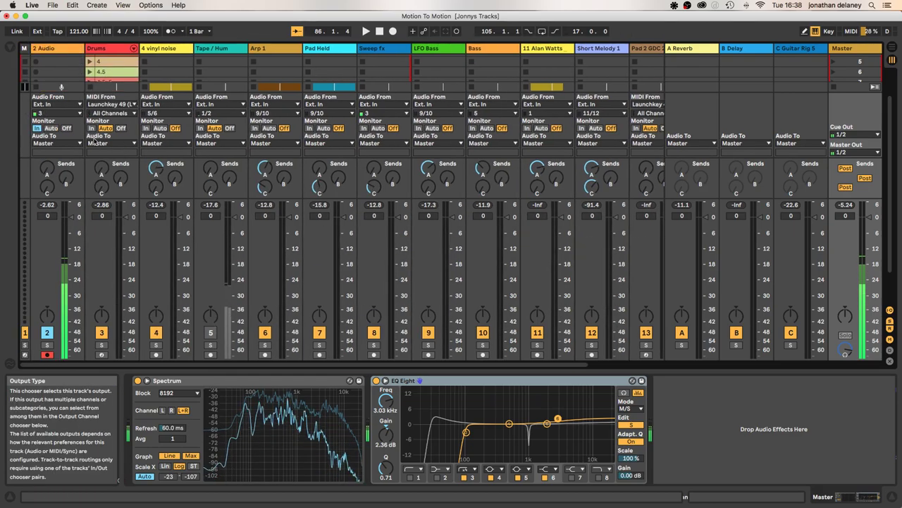
pyautogui.click(109, 50)
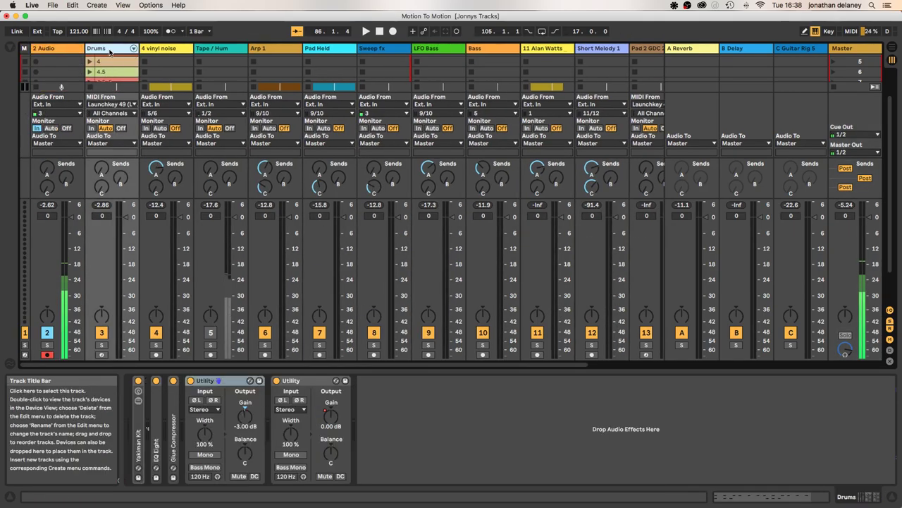
pyautogui.click(134, 48)
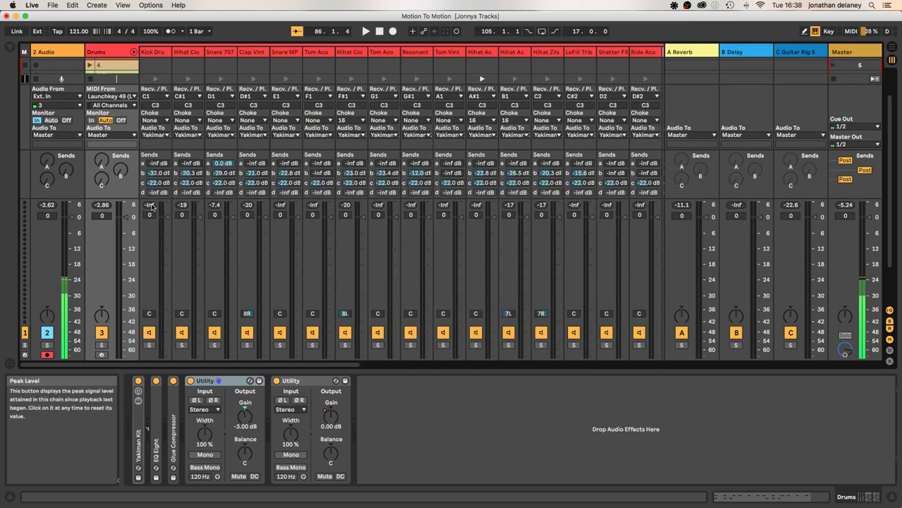
pyautogui.click(134, 52)
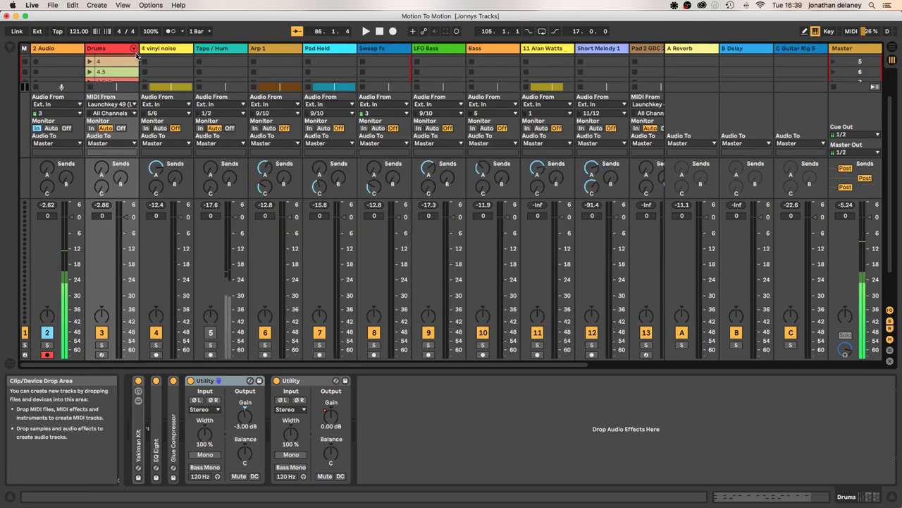